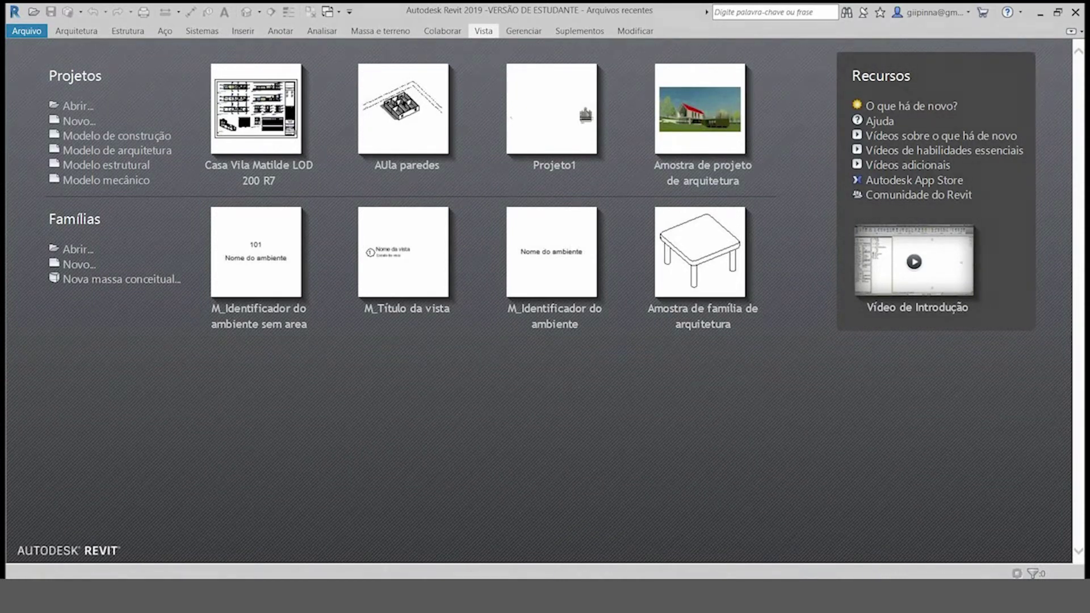
mouse_move(879, 579)
click(878, 537)
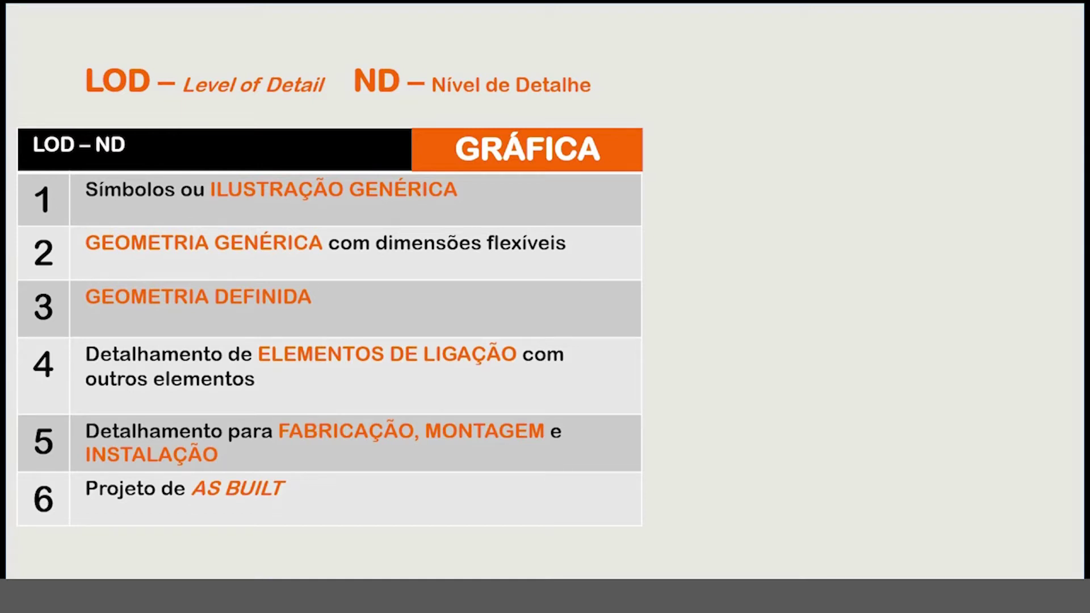
key(Right)
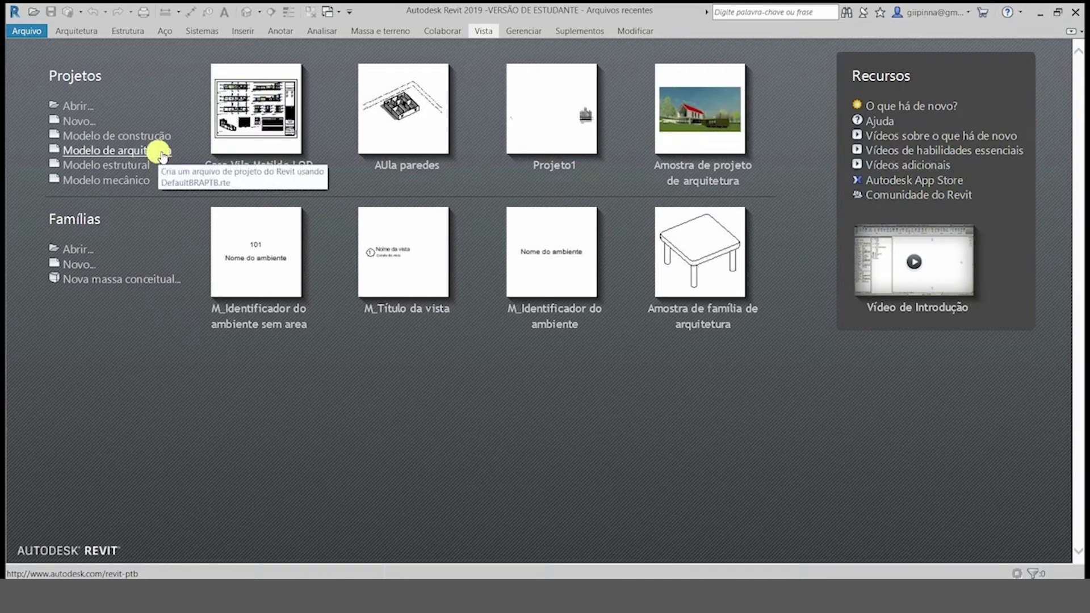
Create a new project from the architecture template and set its length units to centimetres
click(157, 153)
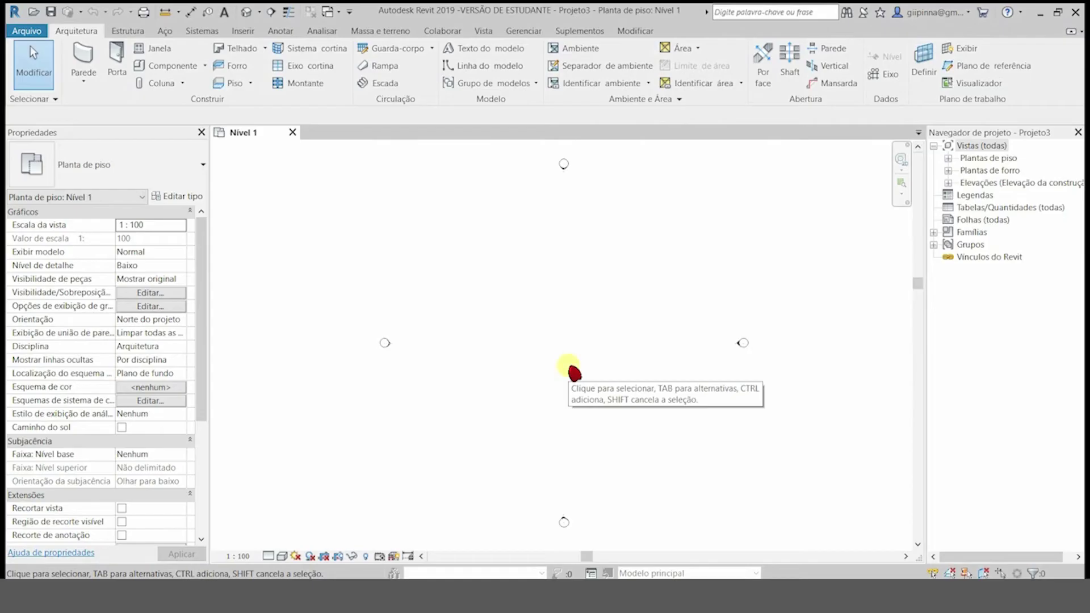
key(u)
key(n)
click(595, 206)
click(573, 222)
click(602, 284)
click(558, 395)
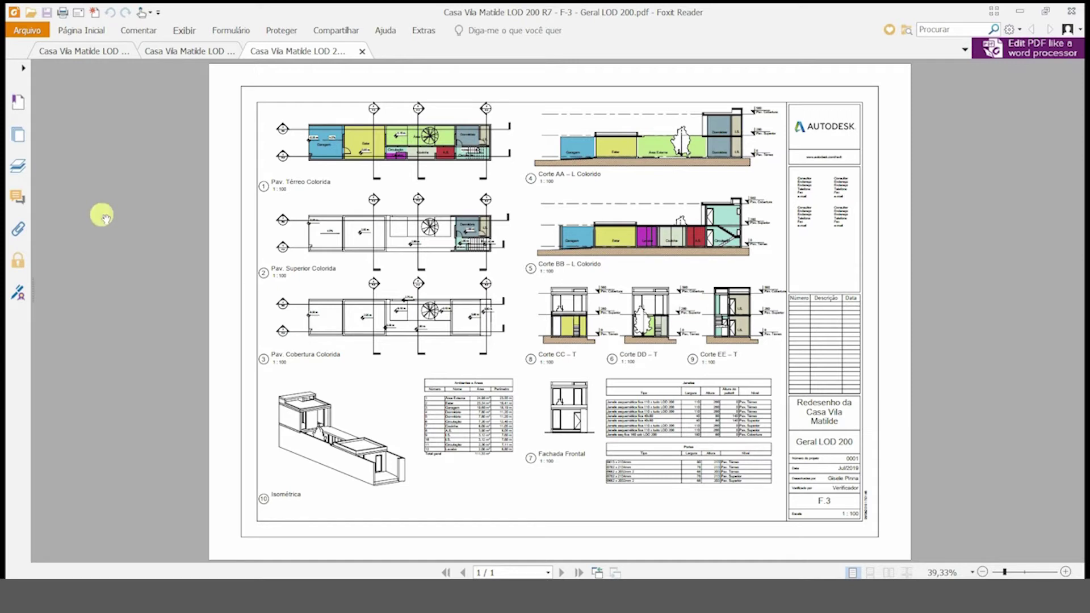
Examine the dimensioned floor plans and the sections of Casa Vila Matilde in the reference PDFs in Foxit Reader
click(188, 52)
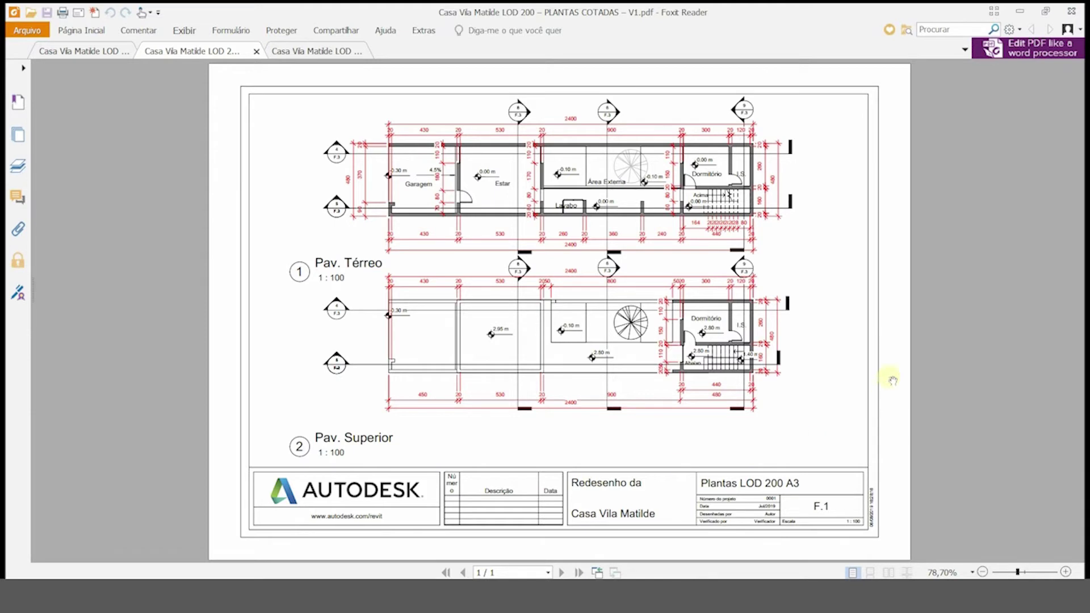
click(97, 52)
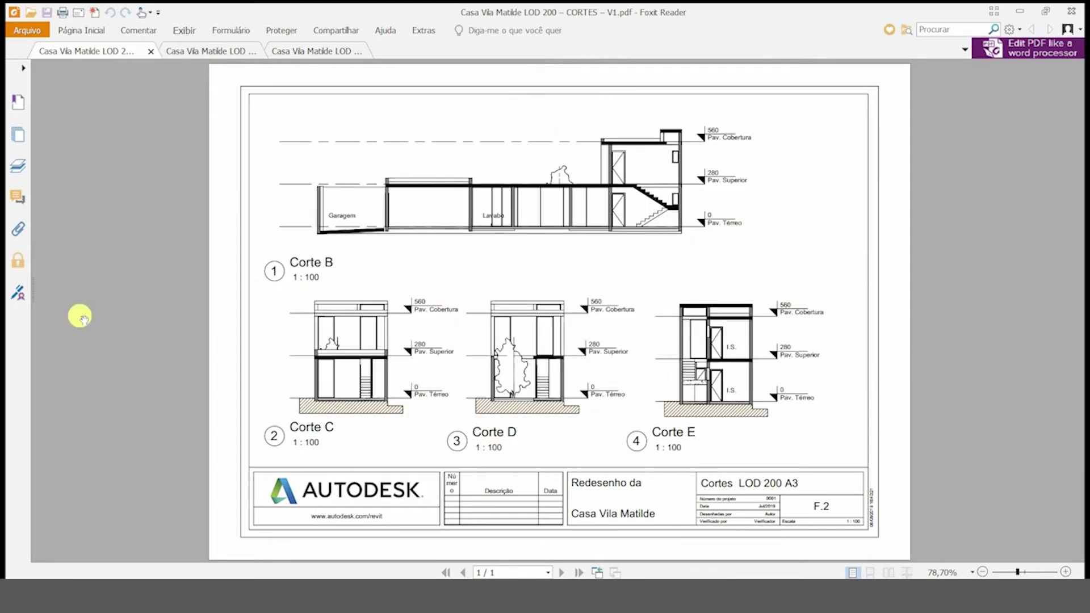
key(ctrl+Tab)
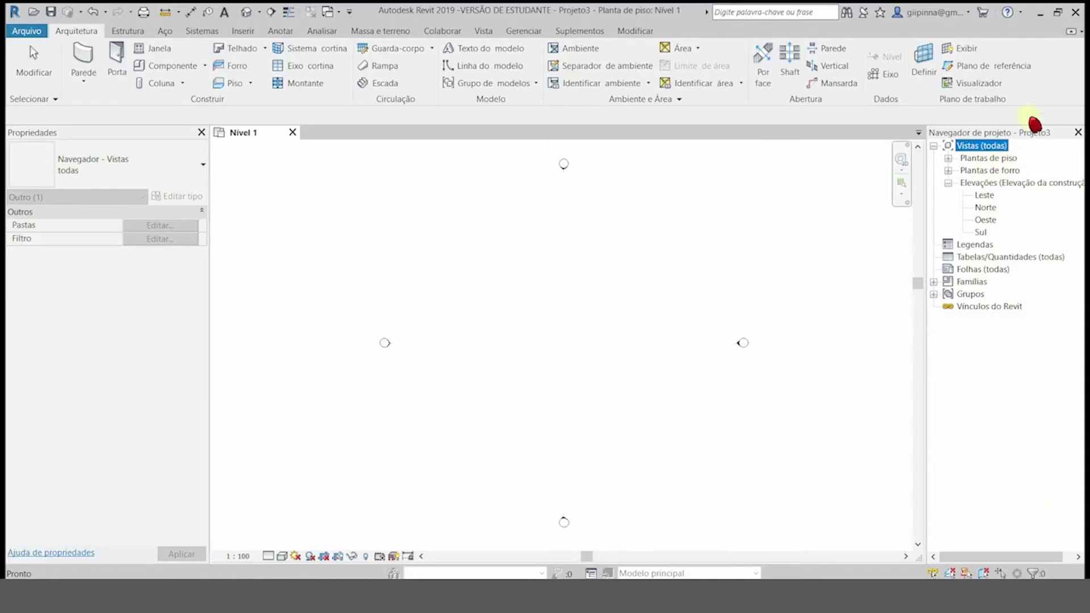
In the Sul elevation, rename level Nível 1 as Térreo and level Nível 2 as Superior
double_click(981, 232)
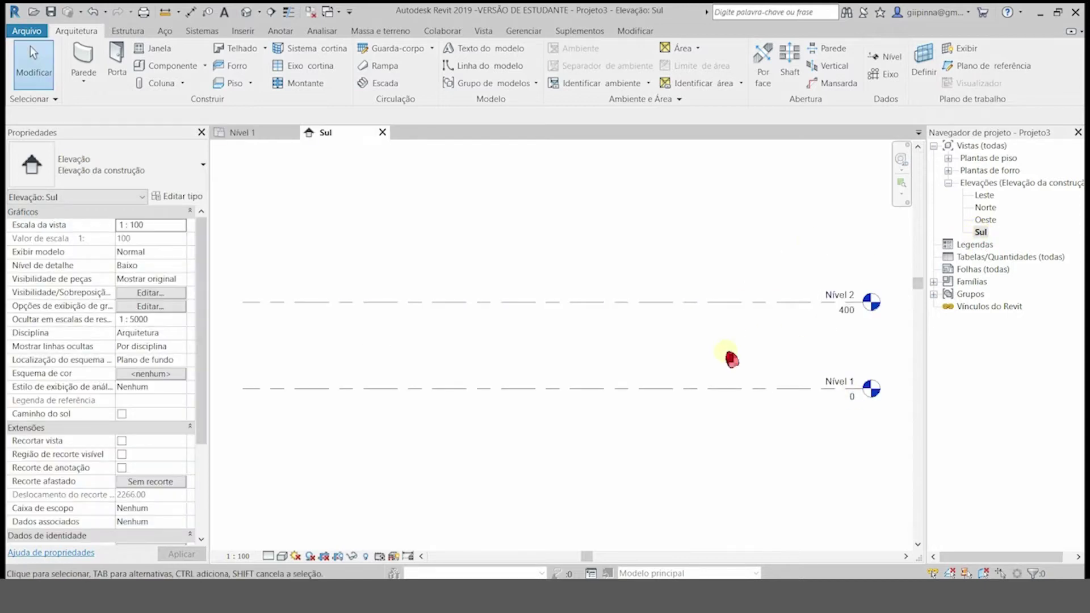
click(840, 390)
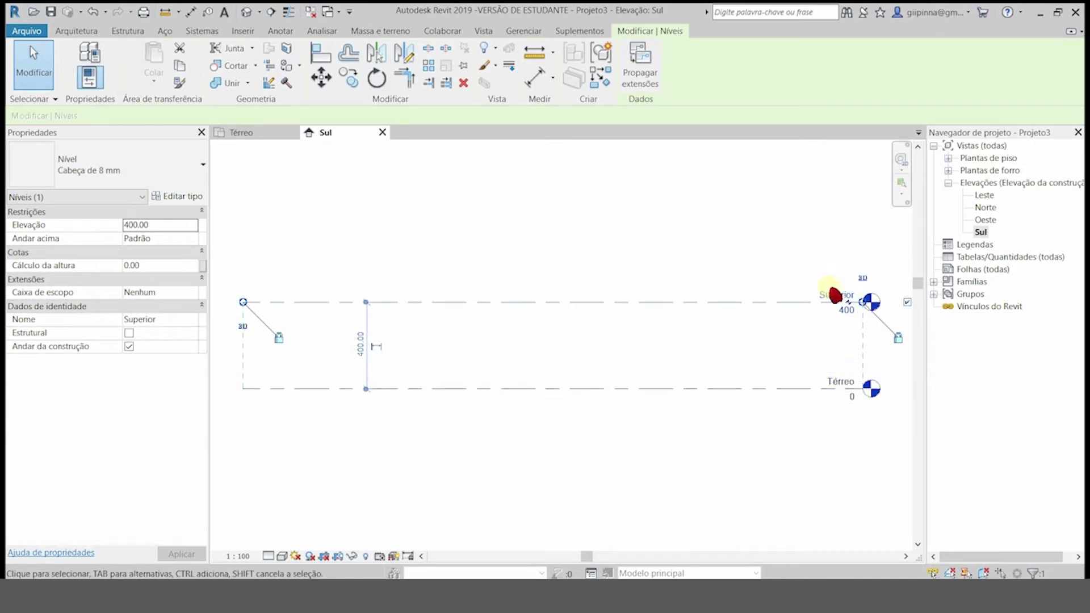
Set the elevation of the Superior level to 280
click(847, 310)
text(280)
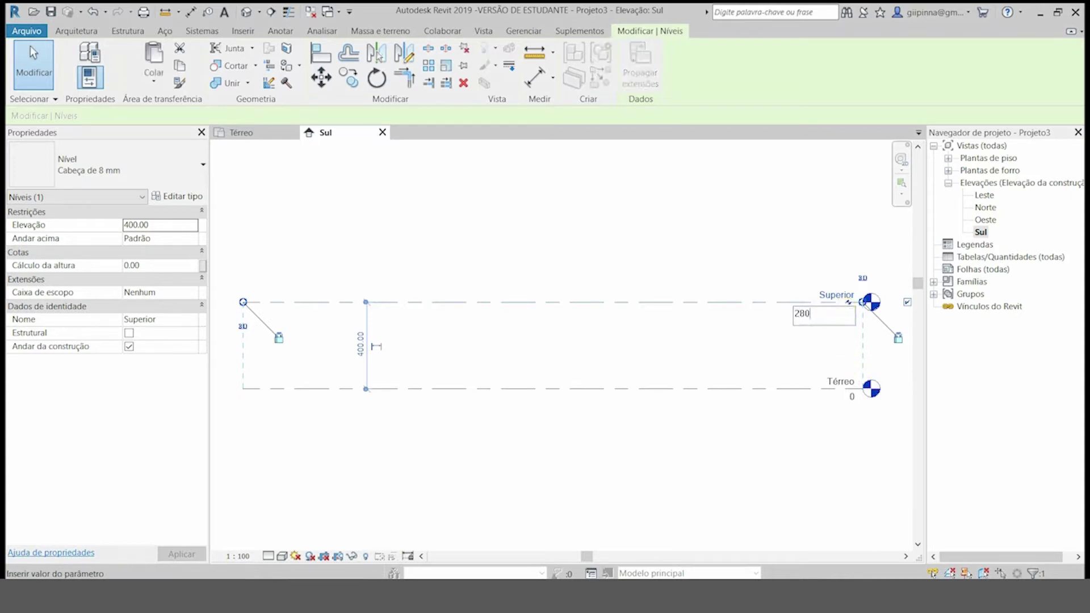
click(836, 318)
click(719, 309)
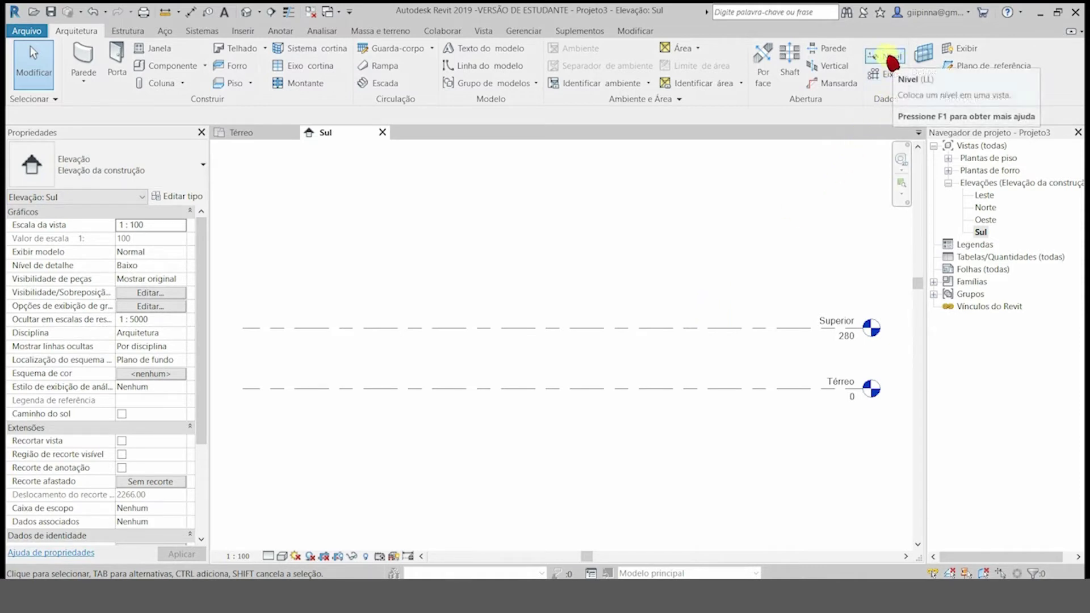
Draw a third level above Superior at an elevation of about 550, aligned with the ends of the existing levels
click(886, 55)
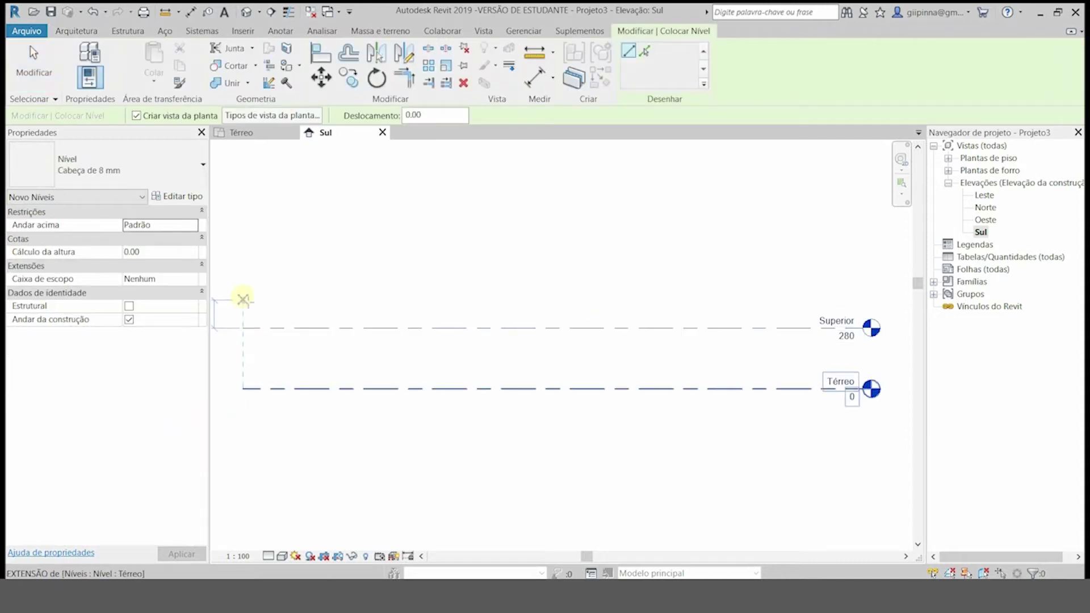
click(243, 270)
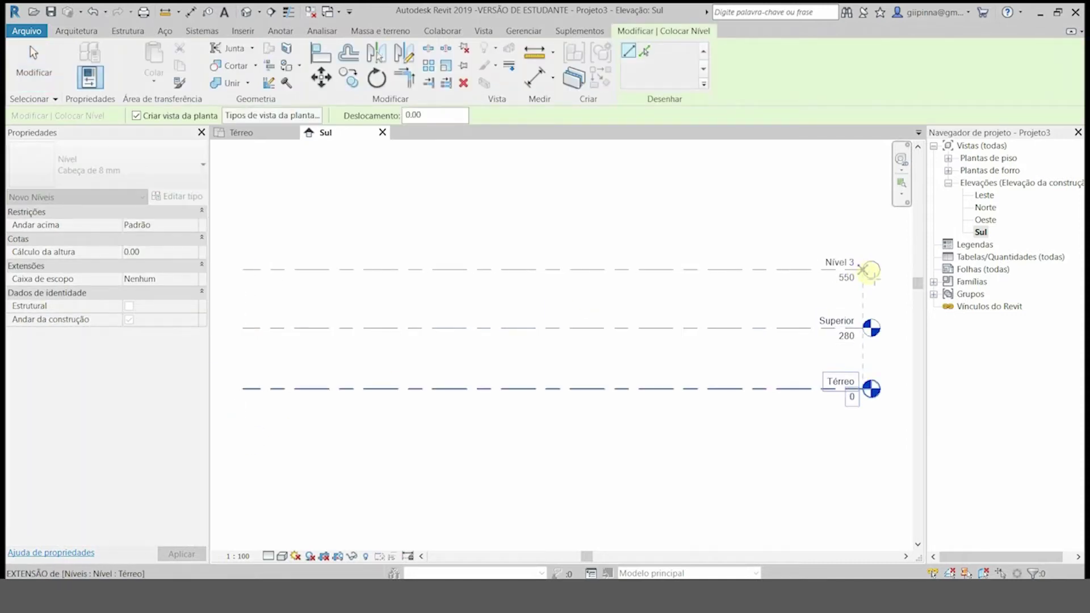
click(863, 270)
click(101, 226)
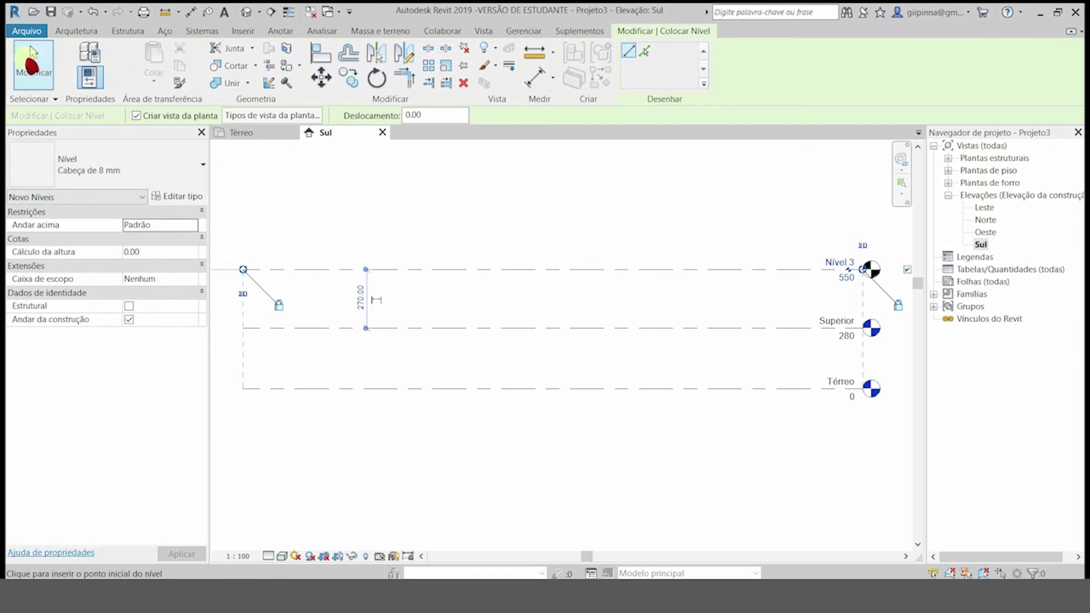
click(31, 62)
Set the elevation of the new top level to 560
click(846, 278)
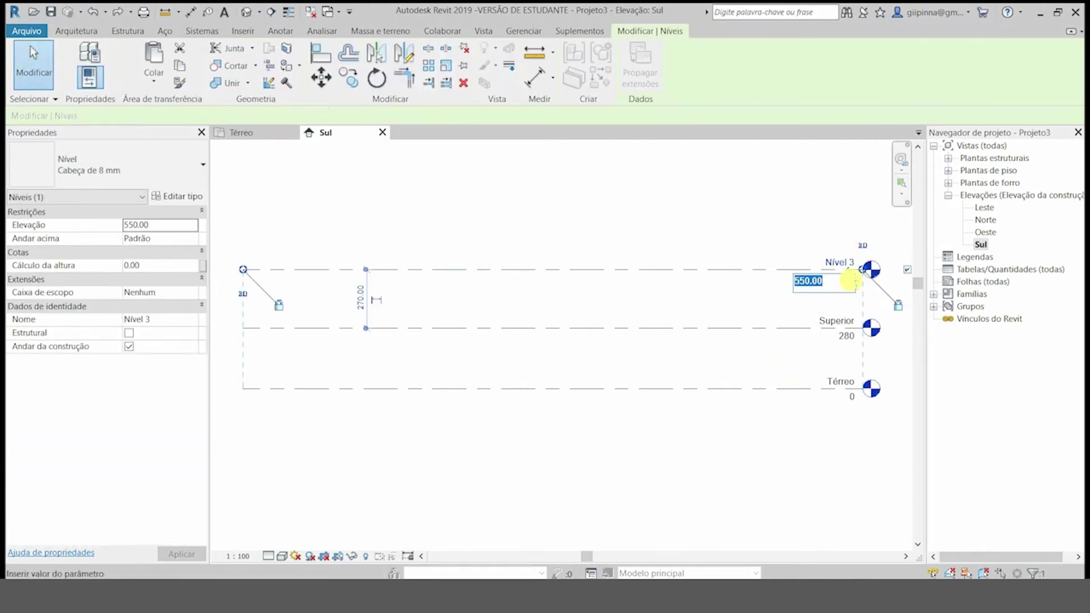
text(560)
click(854, 284)
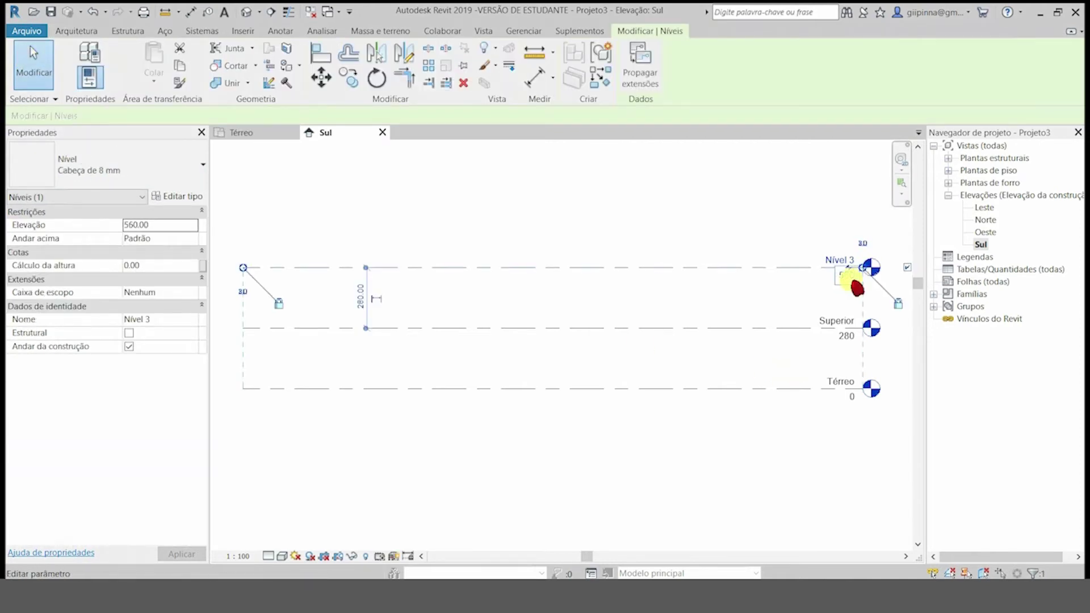
click(877, 352)
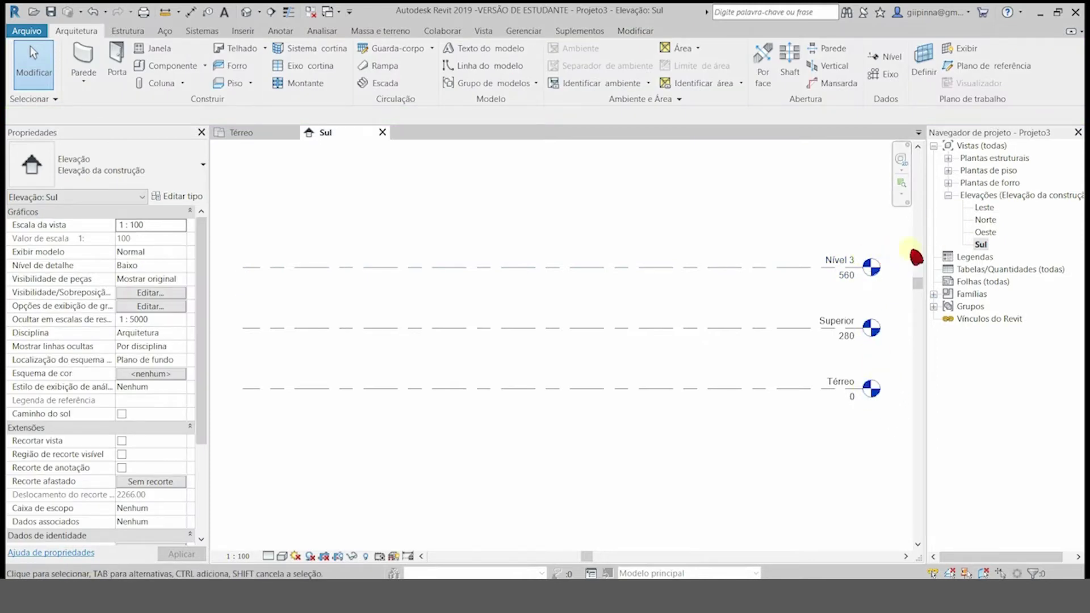
click(759, 268)
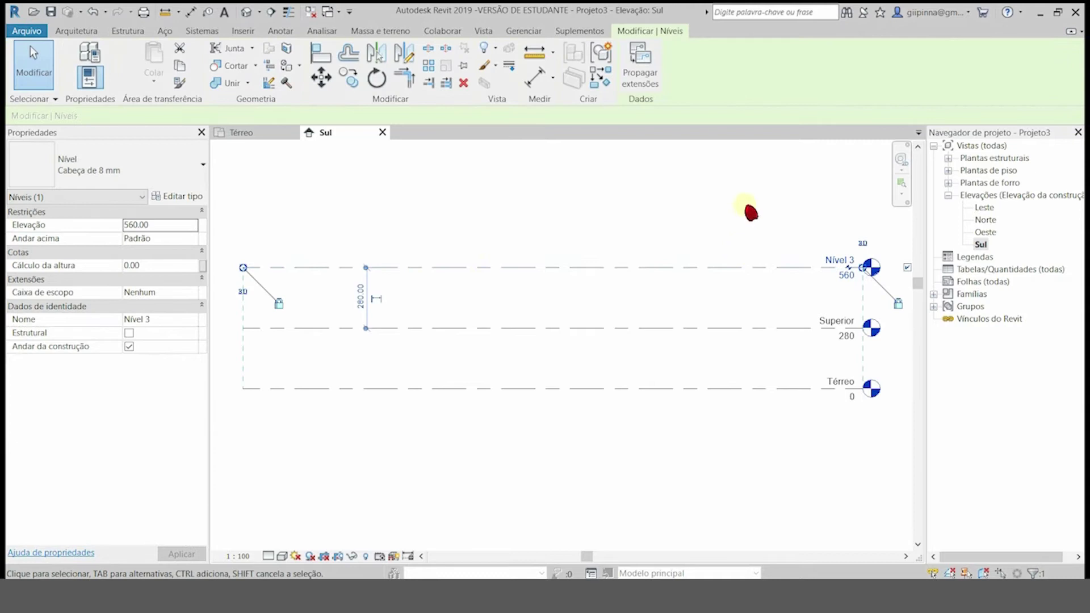
click(748, 209)
Rename level Nível 3 as Cobertura, together with its corresponding plan views
click(948, 171)
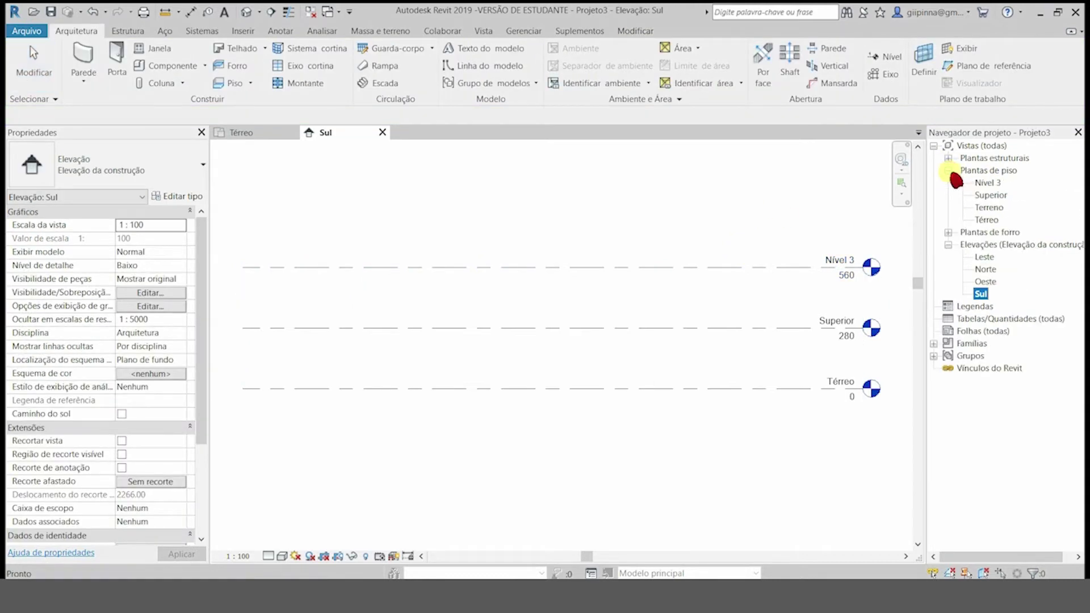
click(987, 183)
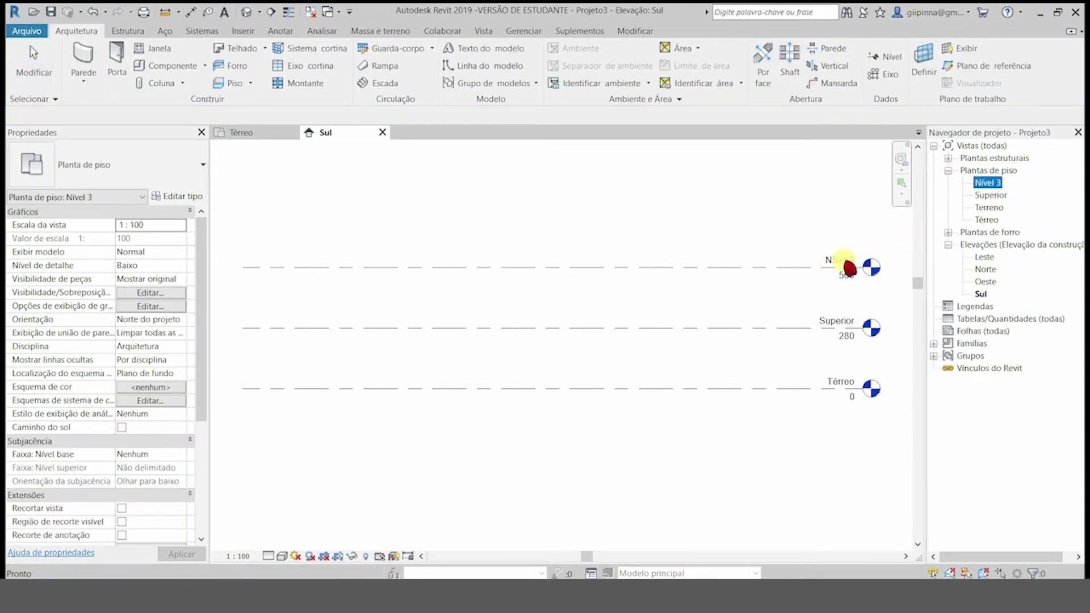
click(849, 267)
click(846, 267)
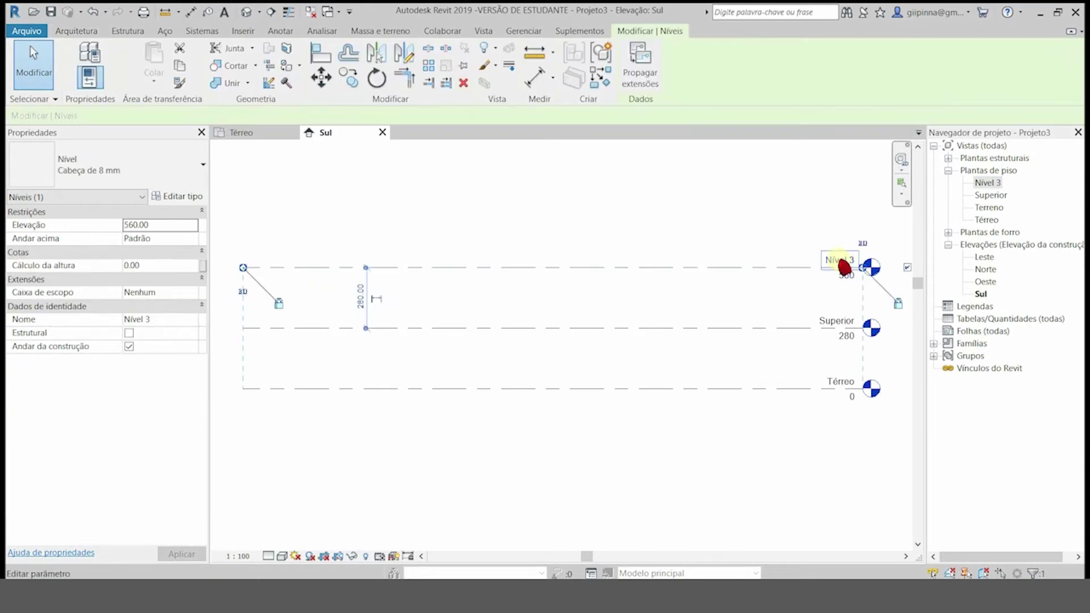
text(Cobertura)
key(Return)
key(Return)
key(Escape)
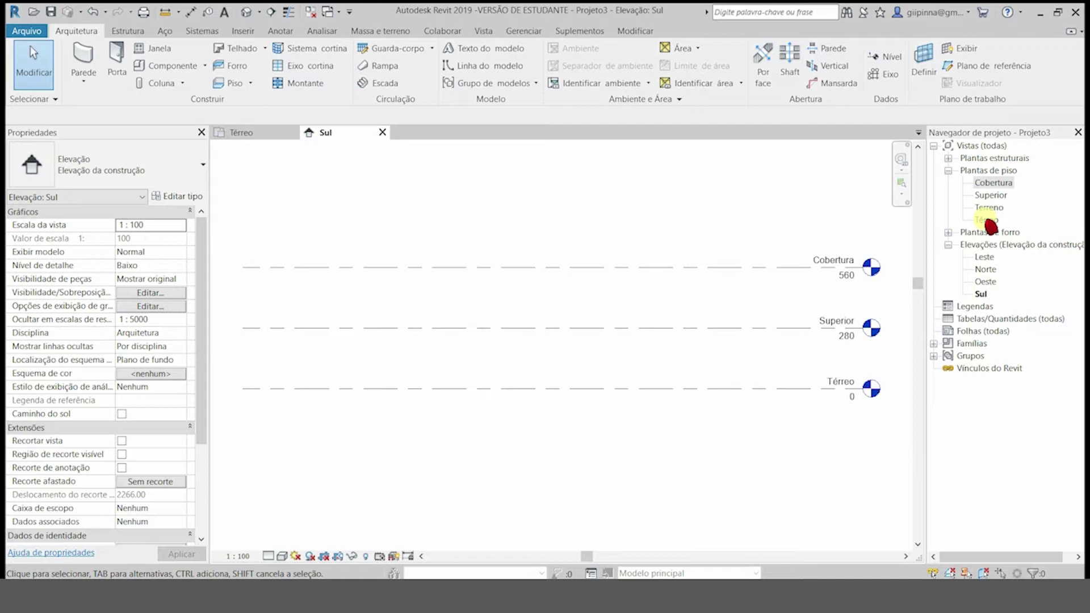
Open the Térreo floor plan and start a wall with the basic wall type Genérico - 200 mm
double_click(989, 221)
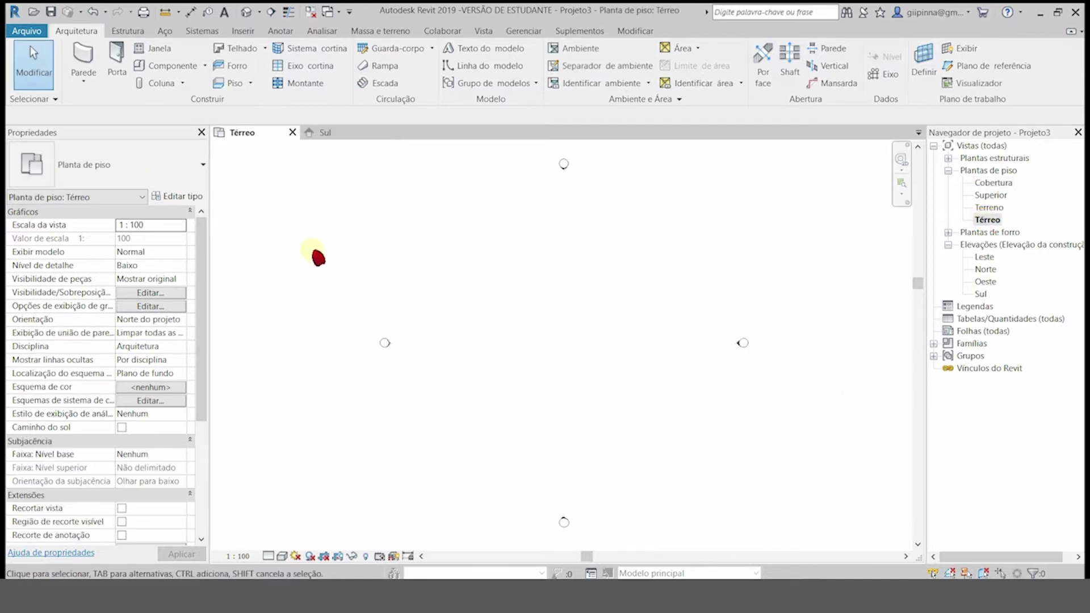
click(85, 55)
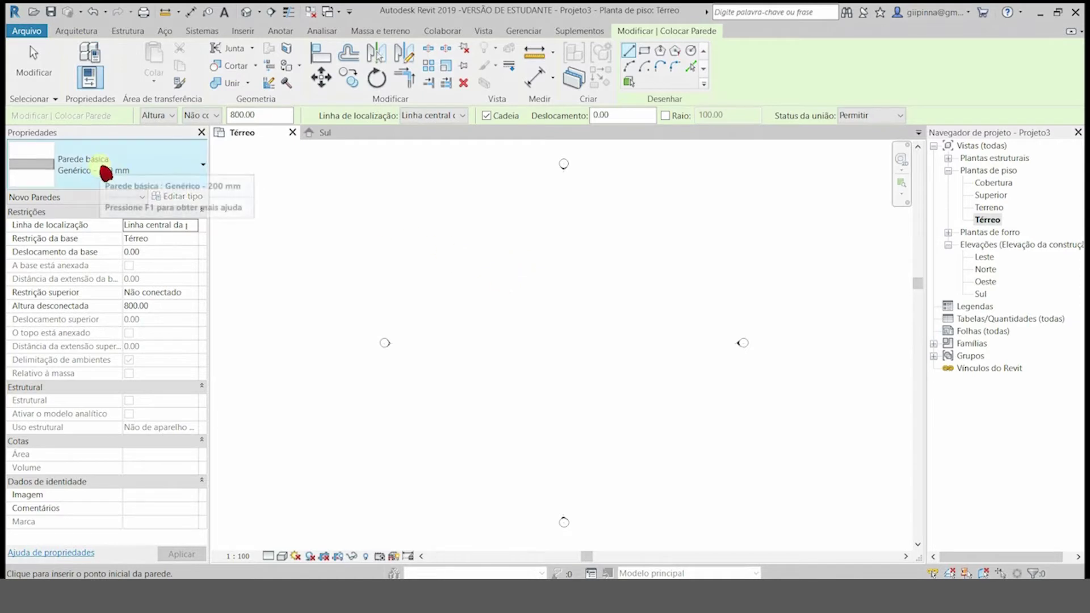
click(106, 173)
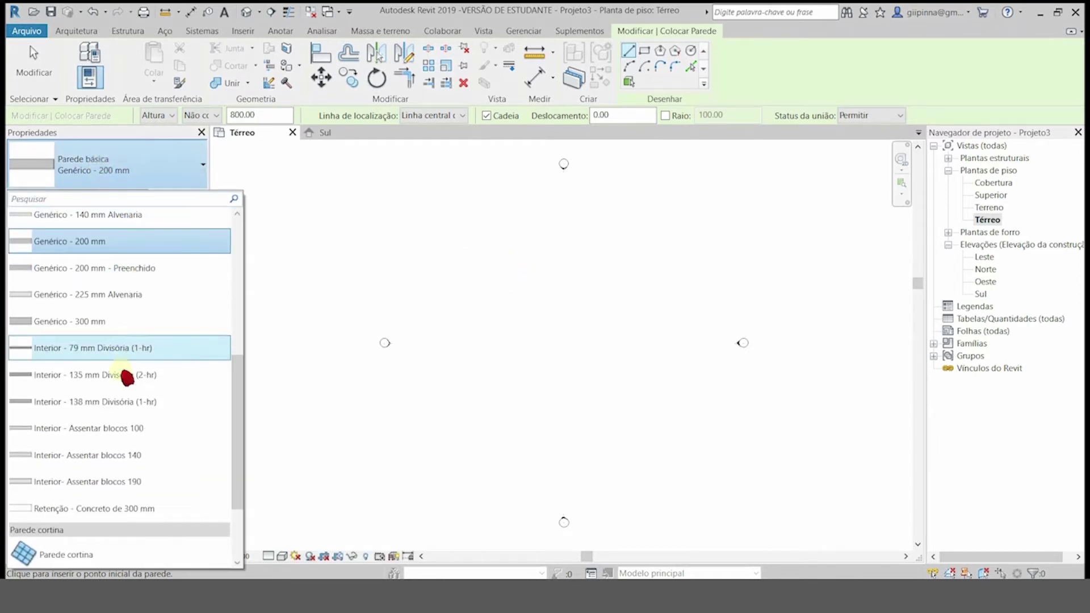
scroll(192, 374, up, 5)
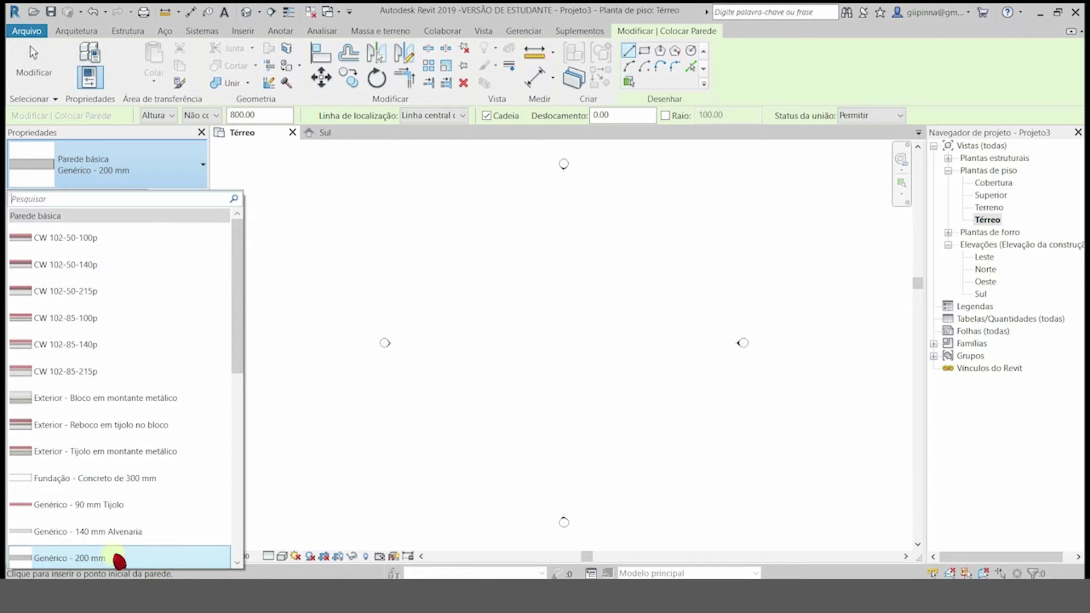
click(112, 557)
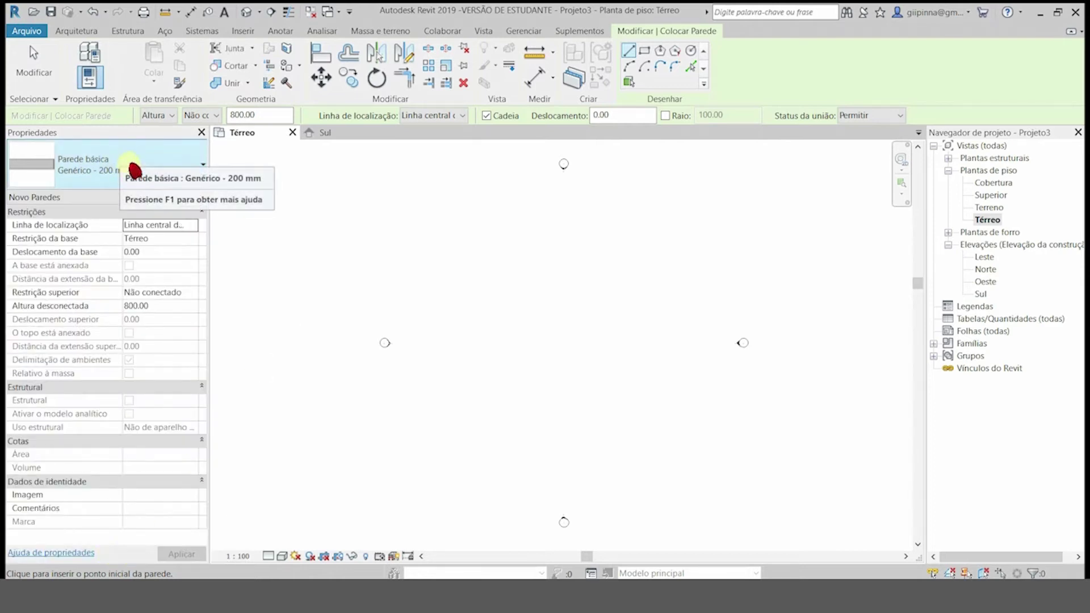
Duplicate the Genérico - 200 mm wall type as "Paredes Casa V Matilde 20cm"
click(193, 200)
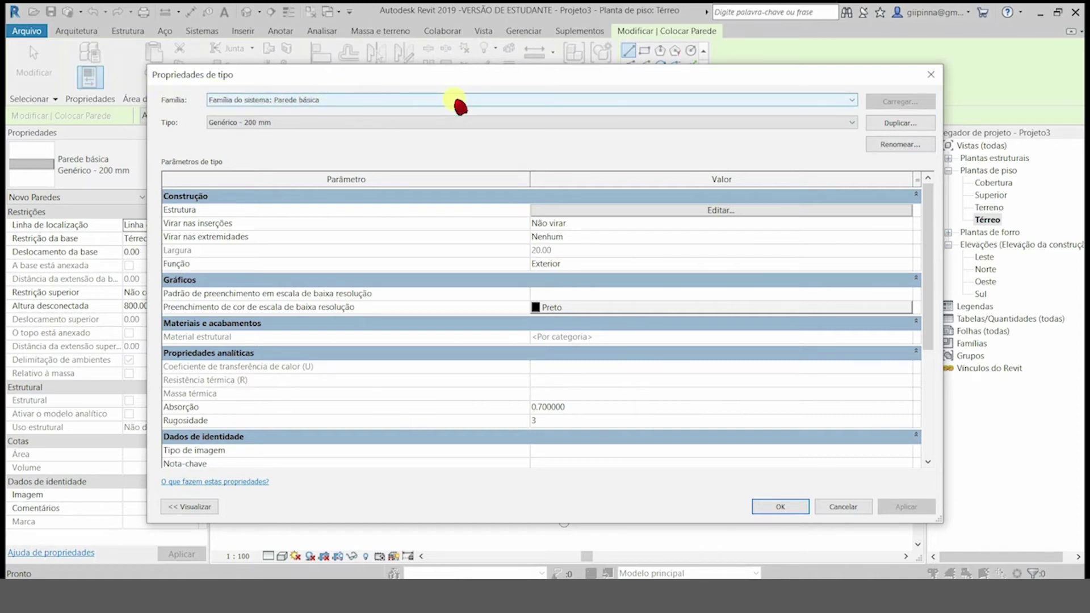
click(905, 123)
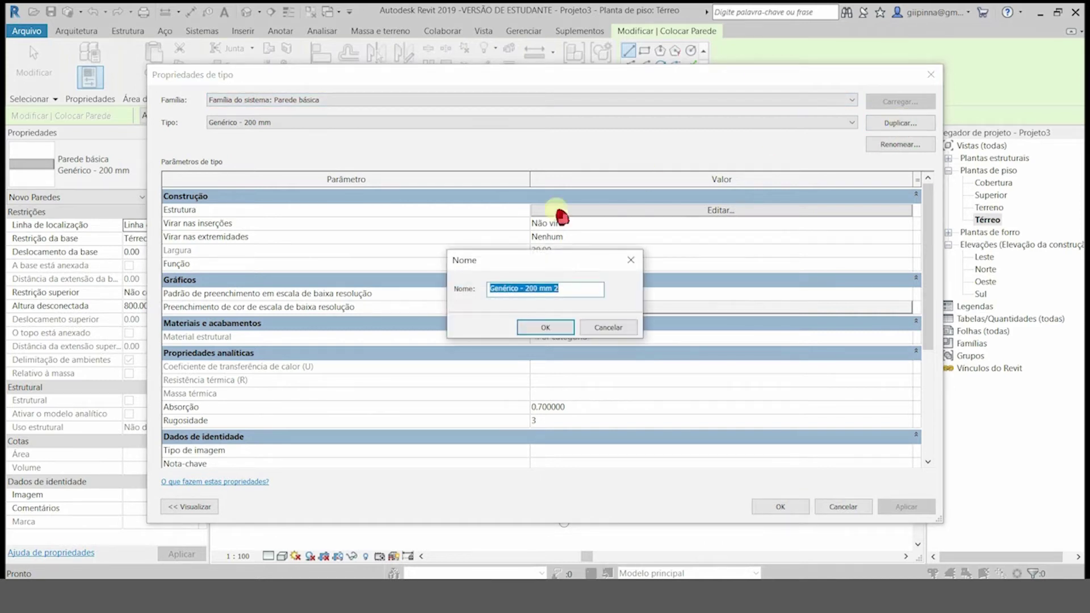
text(Paredes Casa V Matilde 20cm)
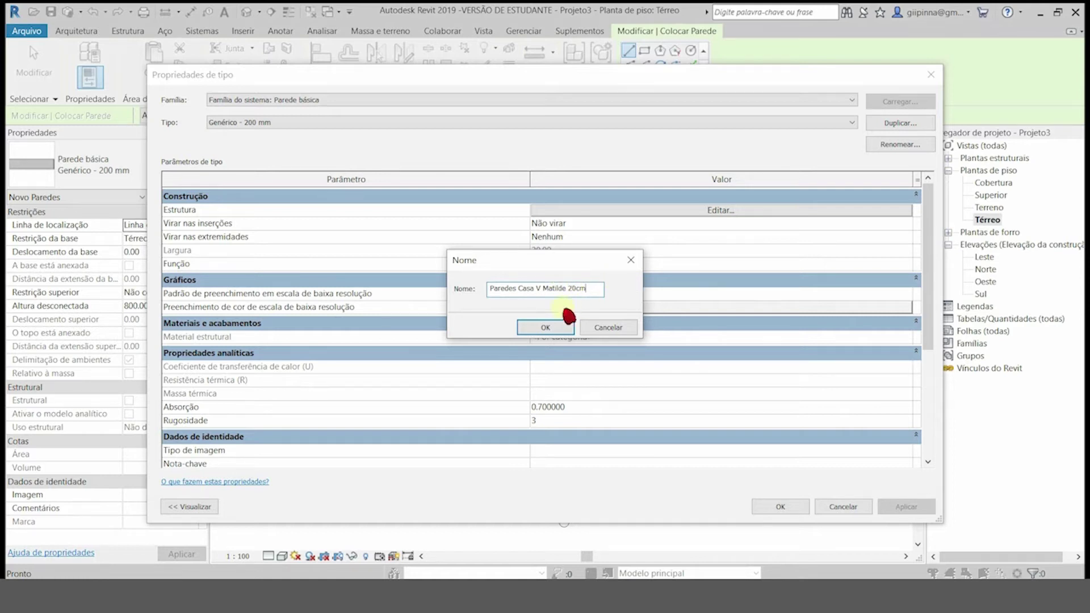
click(555, 330)
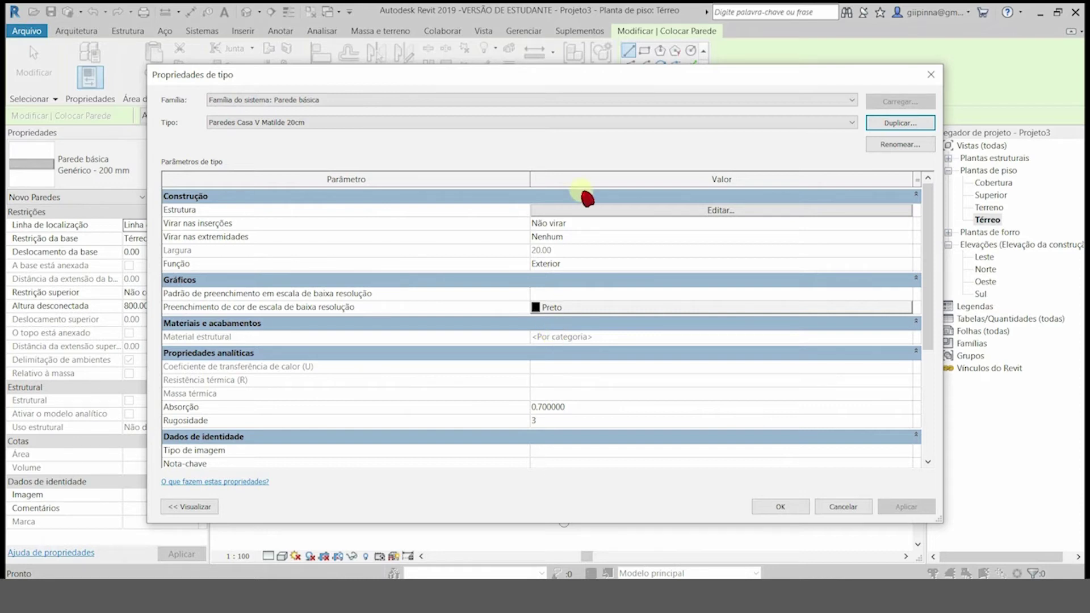
Check the thickness of the structure layer in the new wall type's assembly
click(172, 210)
click(590, 215)
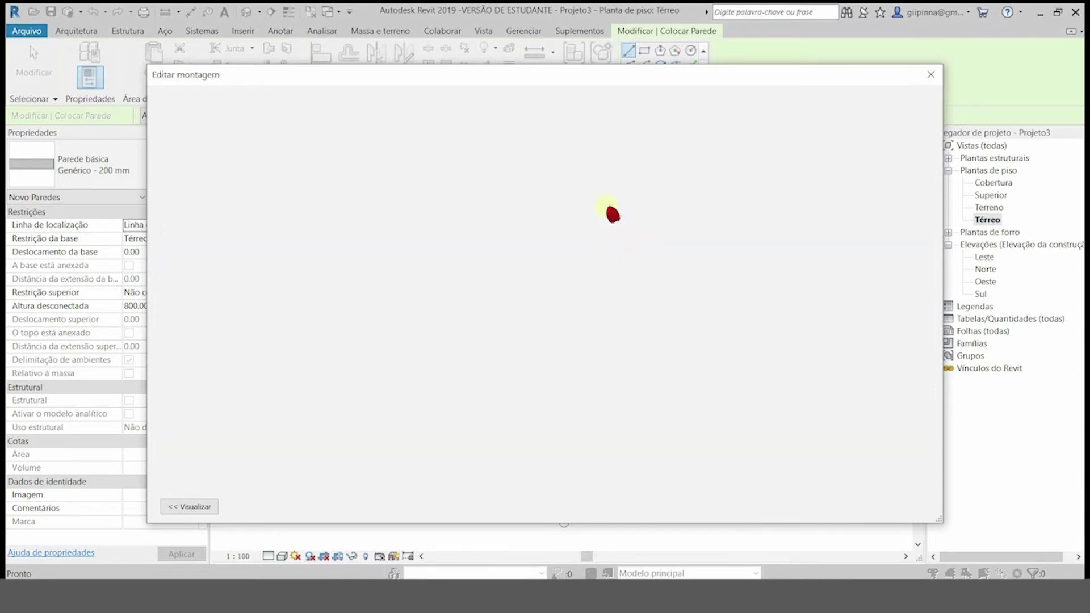
click(542, 210)
drag(538, 211, 436, 221)
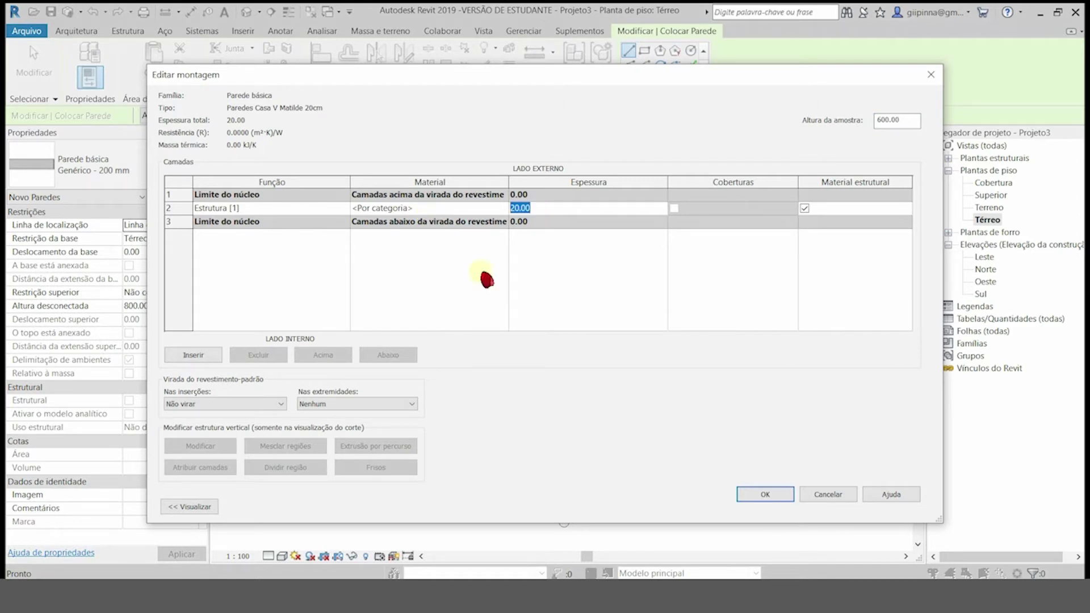
click(772, 496)
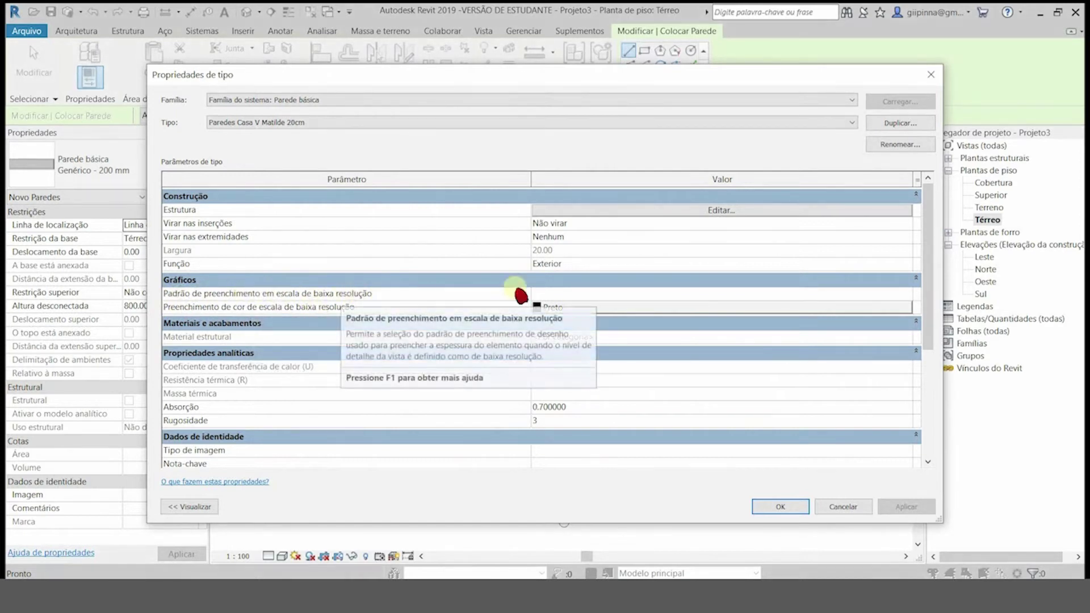
Set the coarse-scale fill pattern of the Paredes Casa V Matilde 20cm type to <Preenchimento sólido> and accept the type properties
click(907, 293)
click(554, 273)
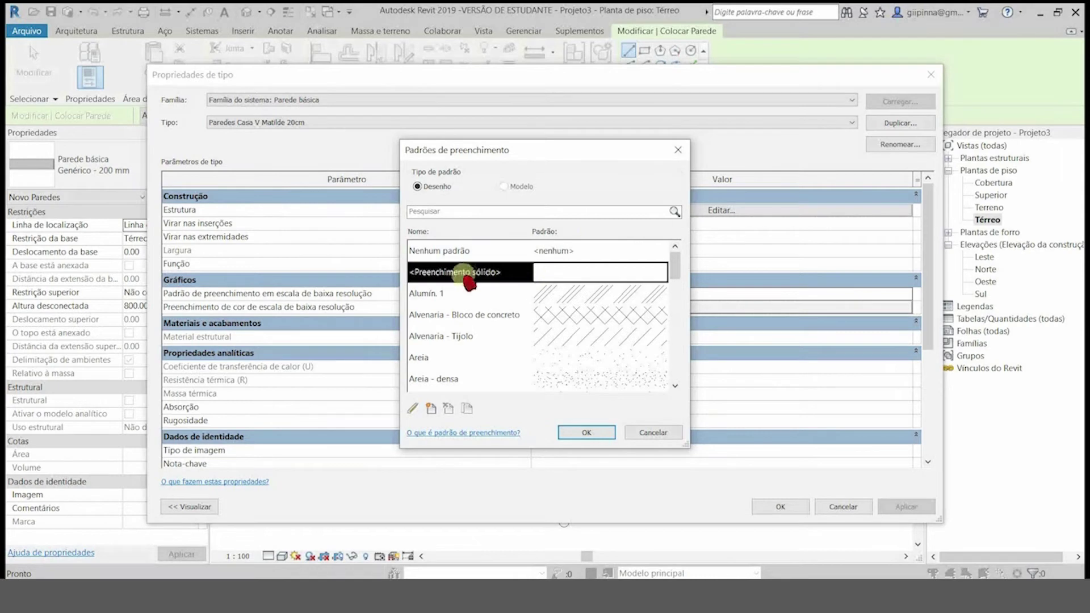
click(595, 435)
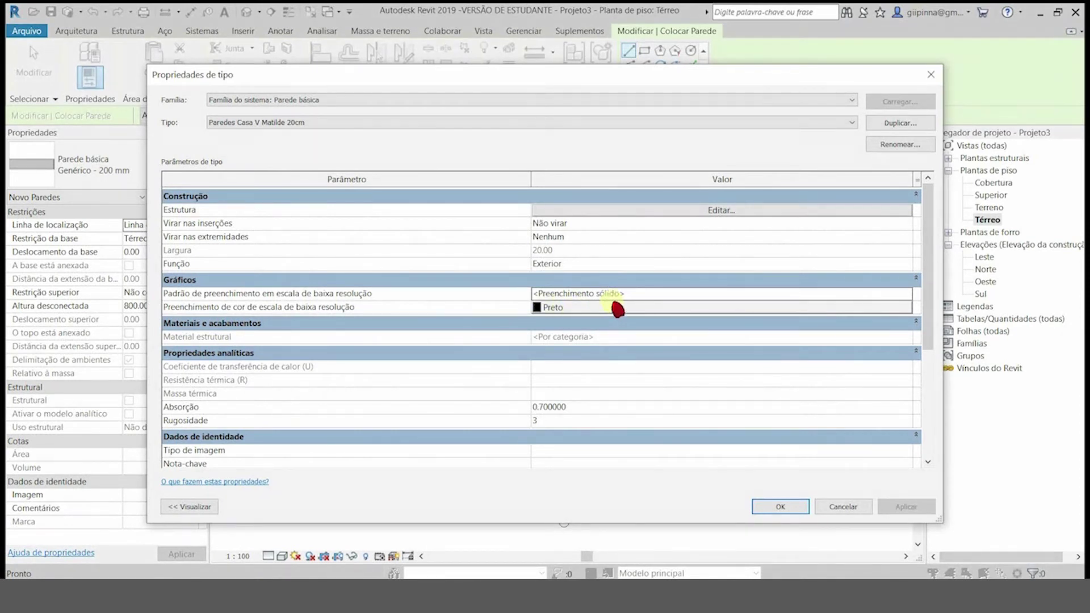
click(781, 507)
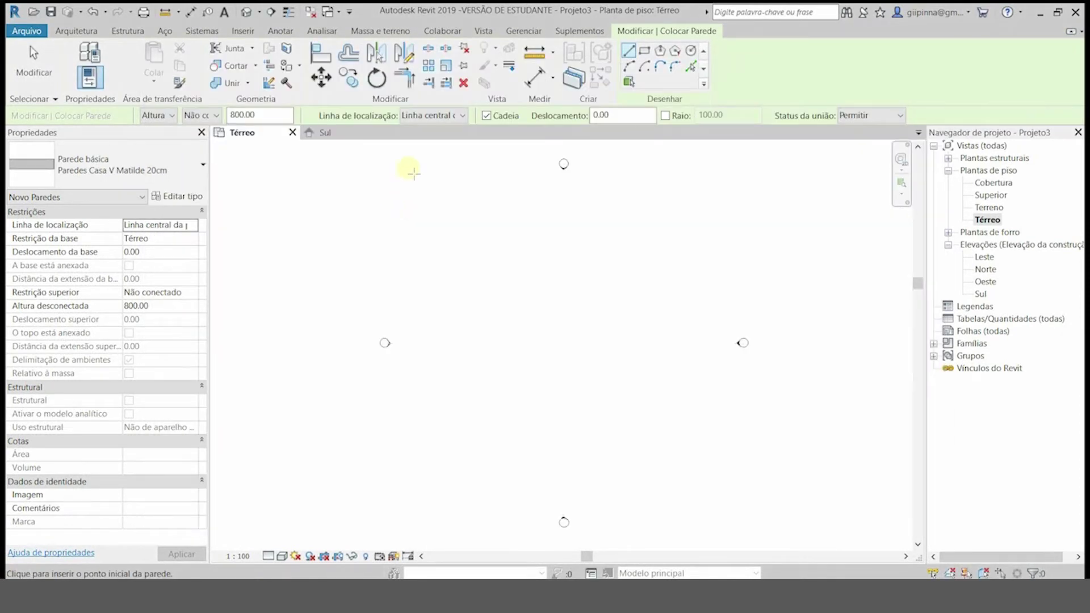
Close the inactive Sul view and start a new wall with its height limited to the Superior level
click(312, 12)
key(Escape)
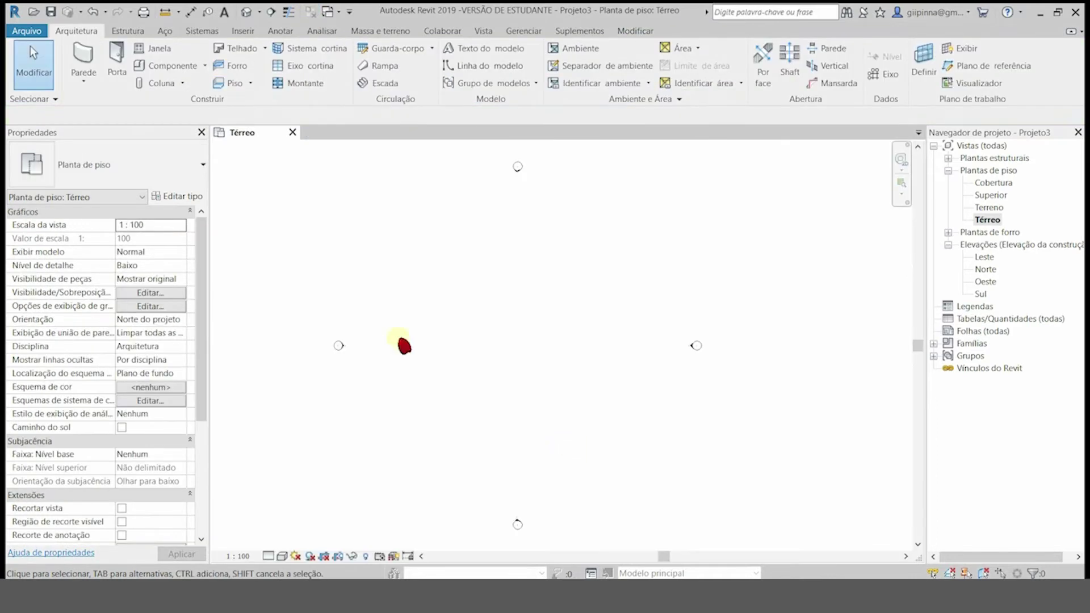
click(86, 67)
click(218, 115)
click(218, 115)
click(146, 240)
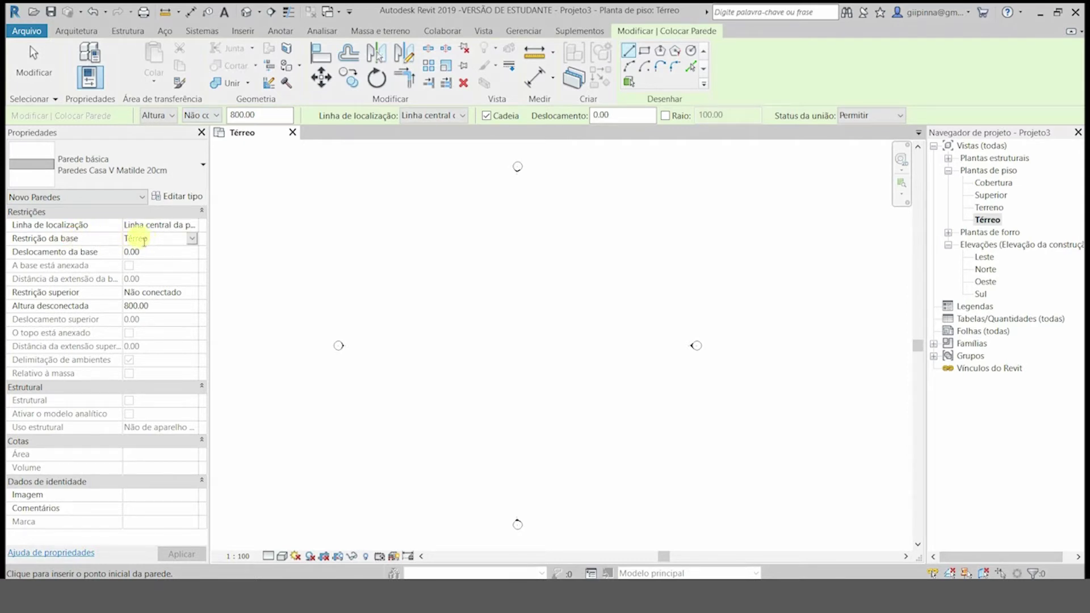
click(215, 116)
click(198, 139)
Check which levels are assigned to the new wall's base and top constraints
click(157, 240)
double_click(153, 240)
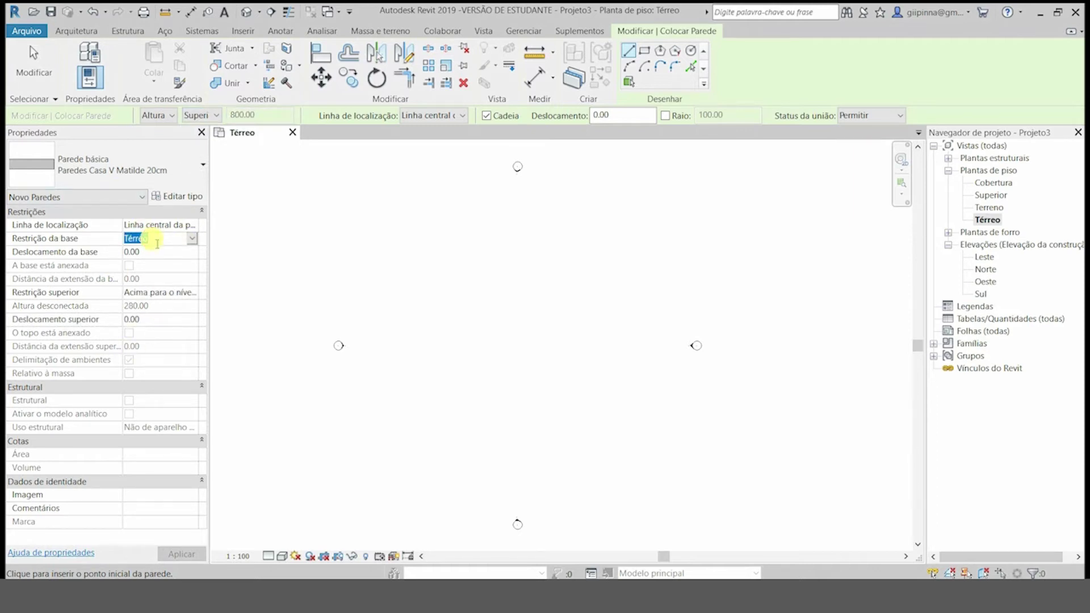
click(176, 293)
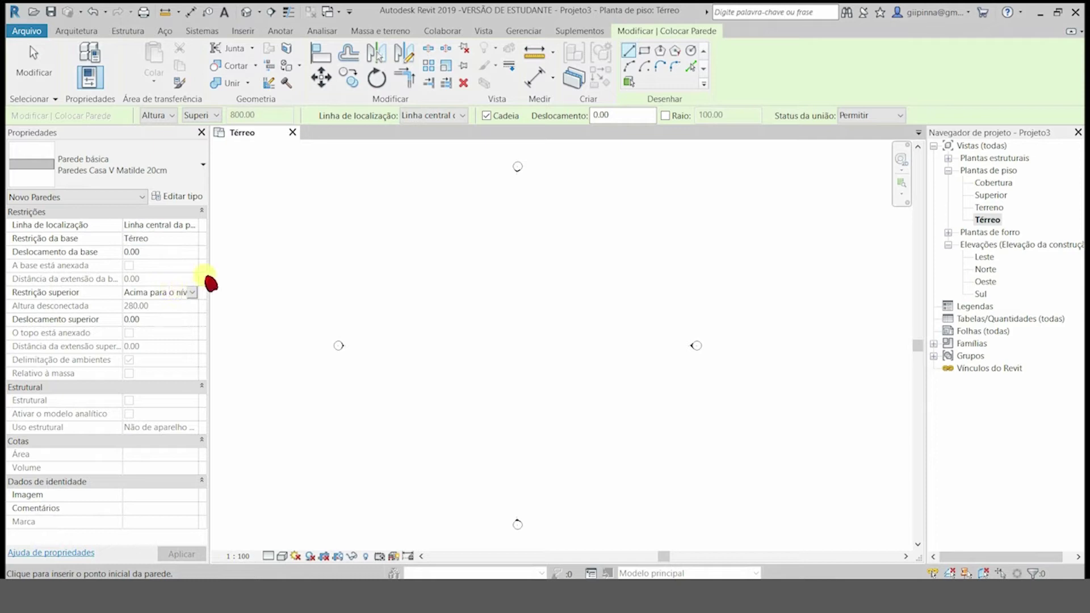
drag(215, 280, 303, 281)
click(256, 292)
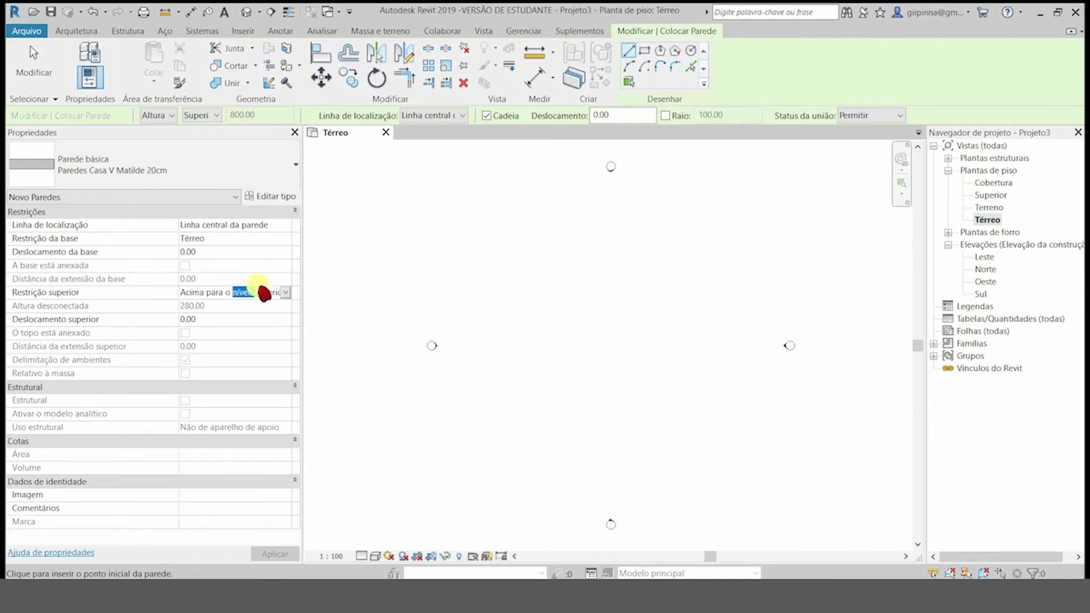
double_click(264, 292)
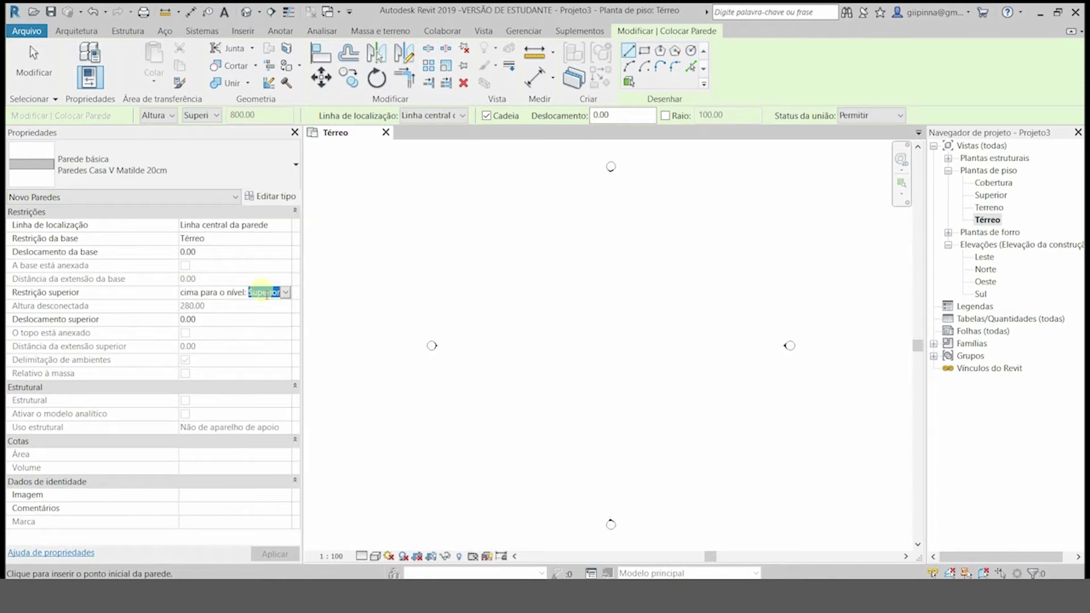
drag(307, 247, 149, 311)
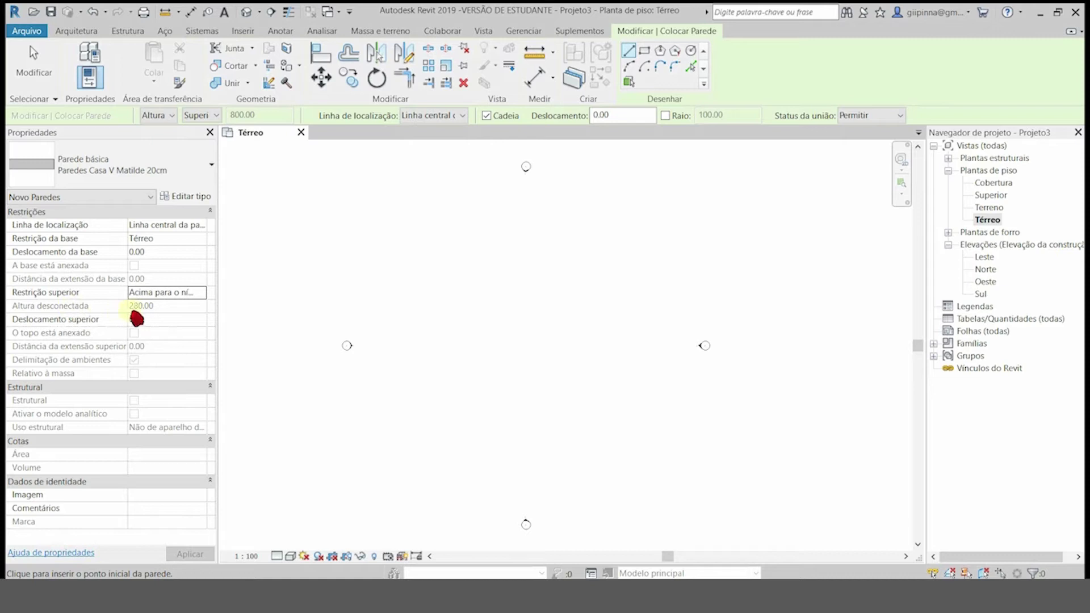
click(176, 294)
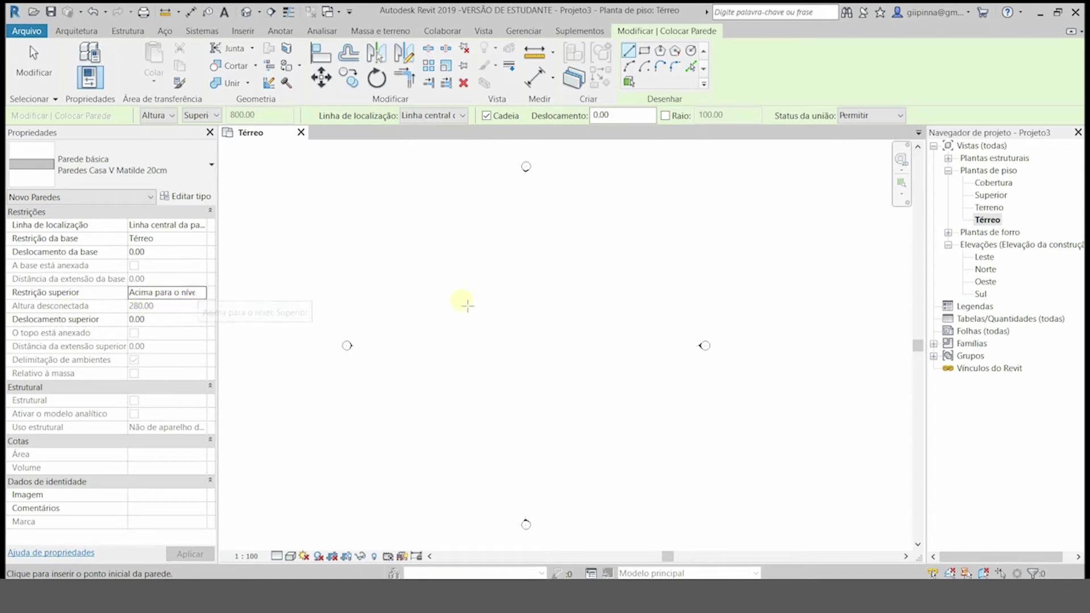
Draw a horizontal wall 2400 cm long in the Térreo plan
click(448, 303)
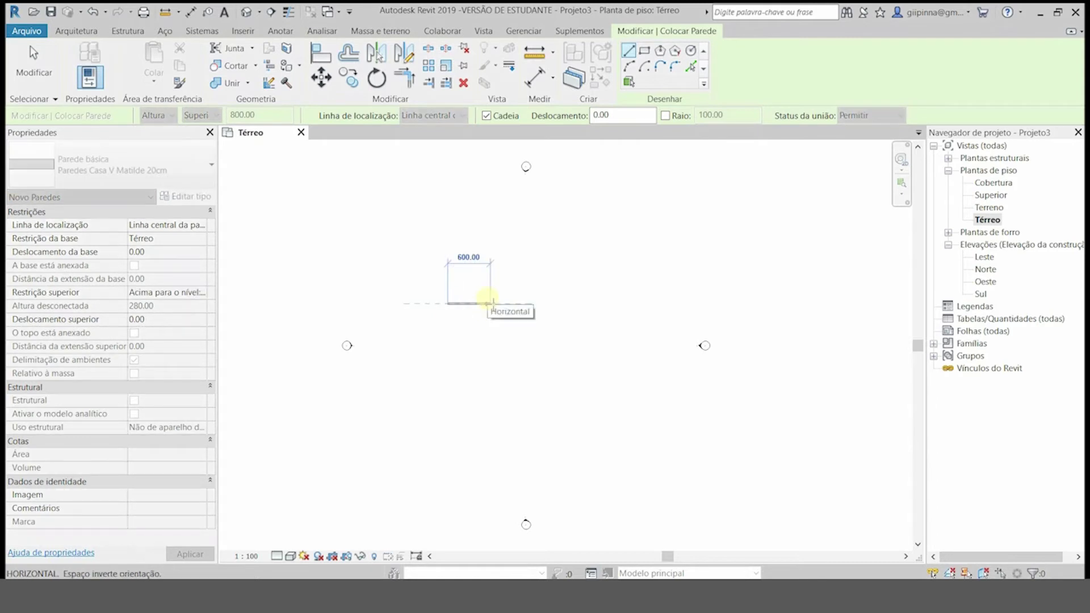
text(240)
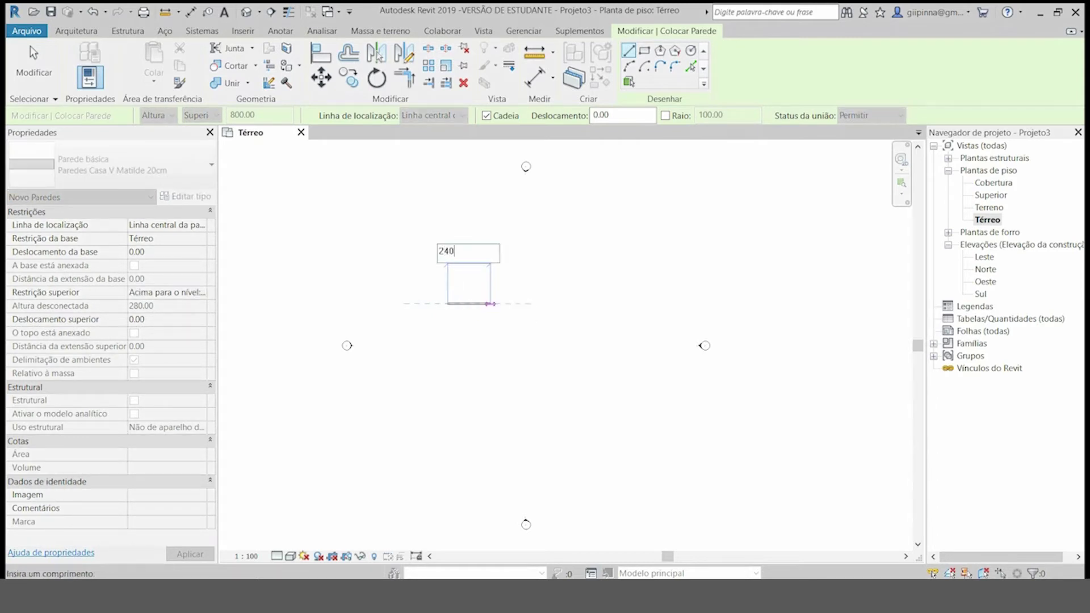
text(0)
key(Return)
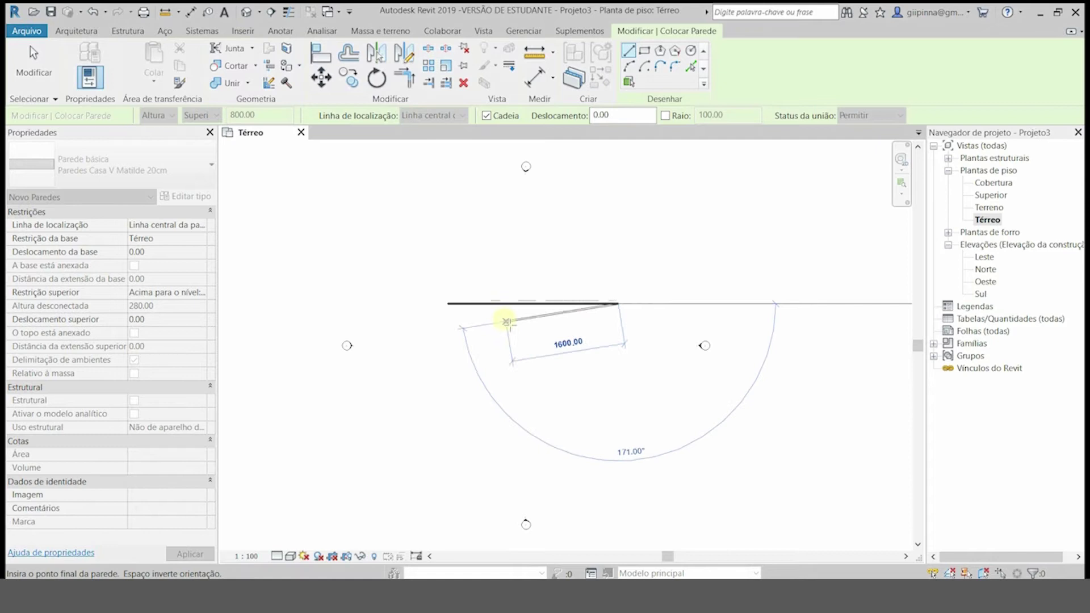
scroll(596, 315, up, 3)
key(Escape)
scroll(787, 234, down, 2)
scroll(595, 299, up, 3)
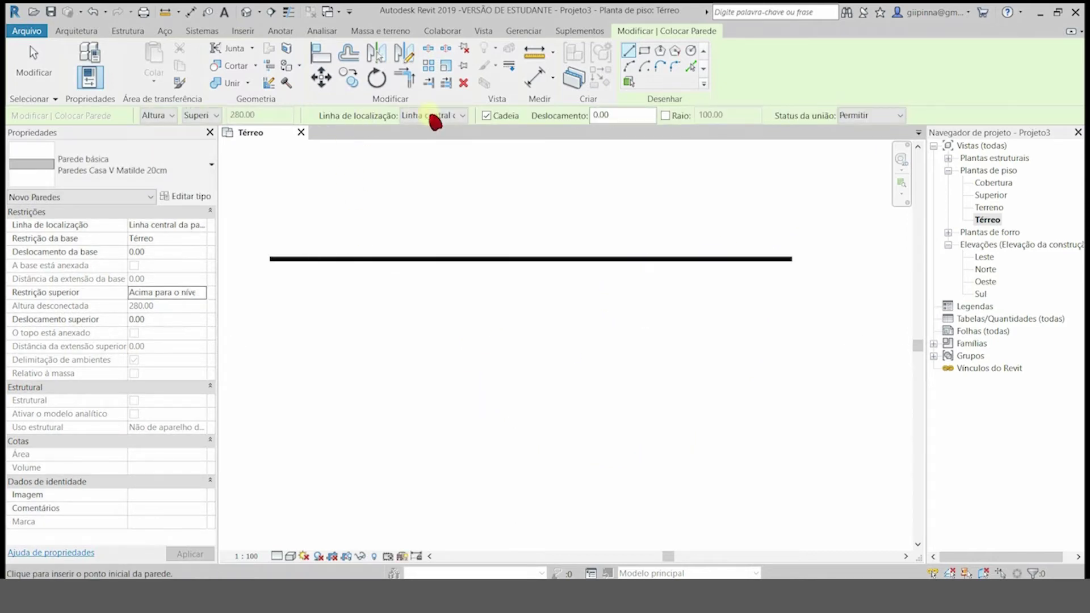
With the location line at the external finish face, draw a 480 cm wall down from the right end and the parallel lower wall
click(466, 117)
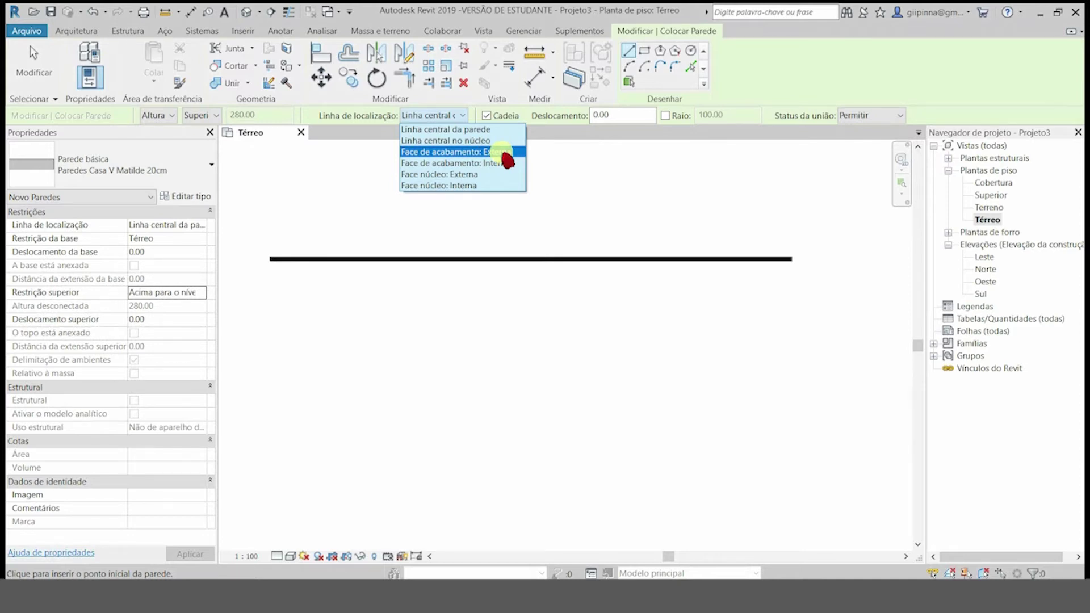
click(502, 153)
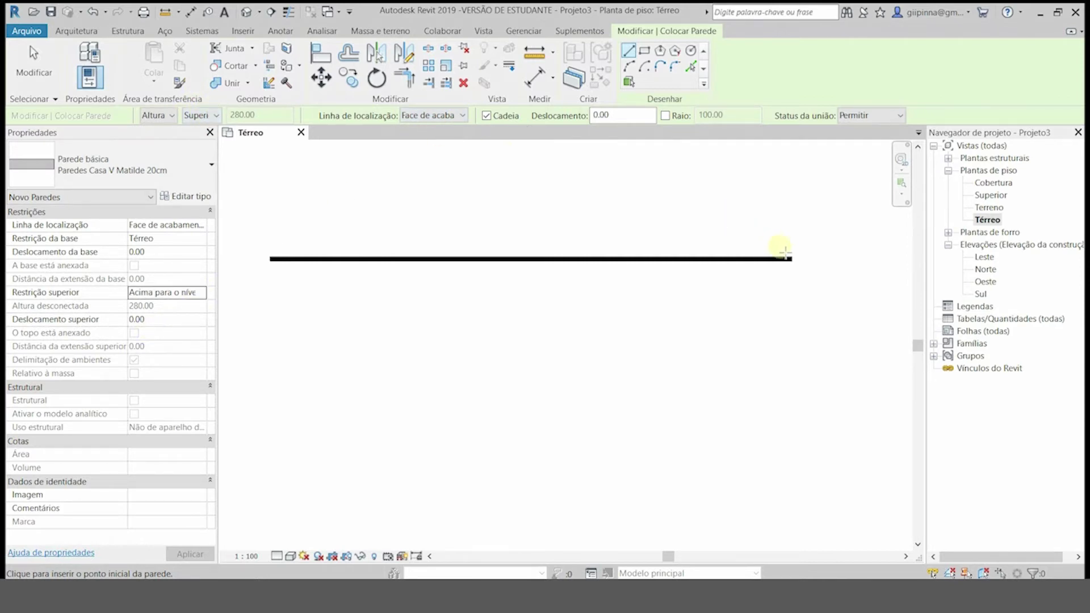
scroll(792, 258, up, 5)
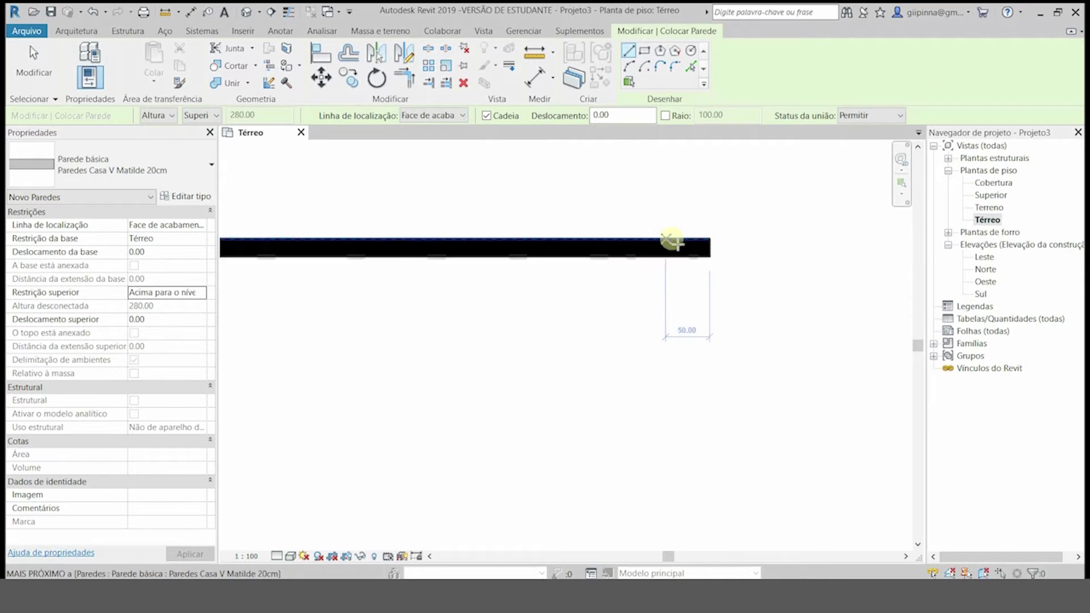
click(708, 243)
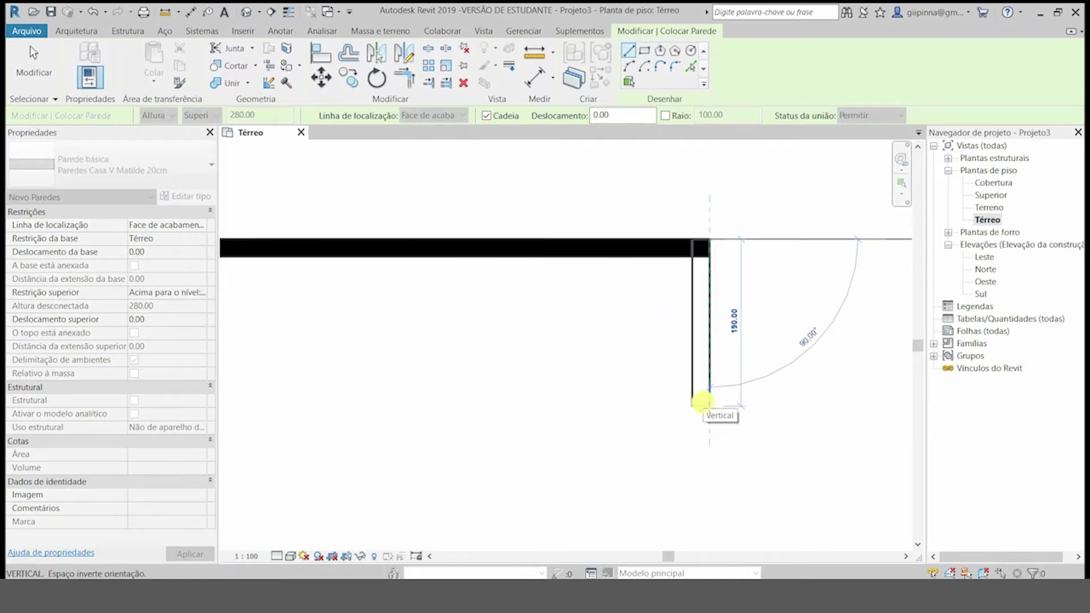
text(480)
key(Return)
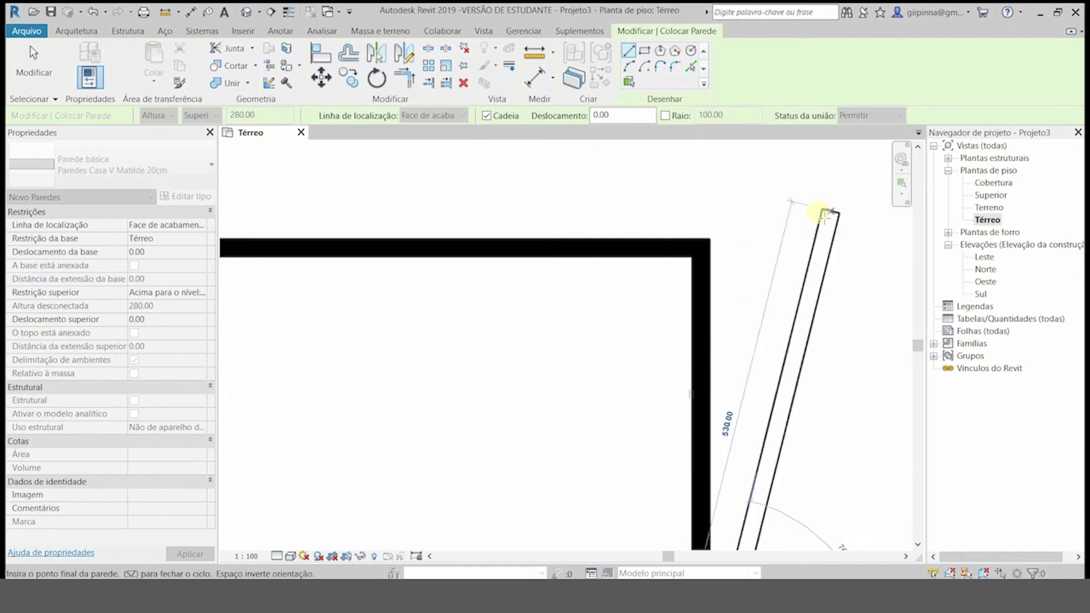
scroll(750, 207, down, 3)
scroll(749, 213, down, 2)
scroll(802, 347, down, 2)
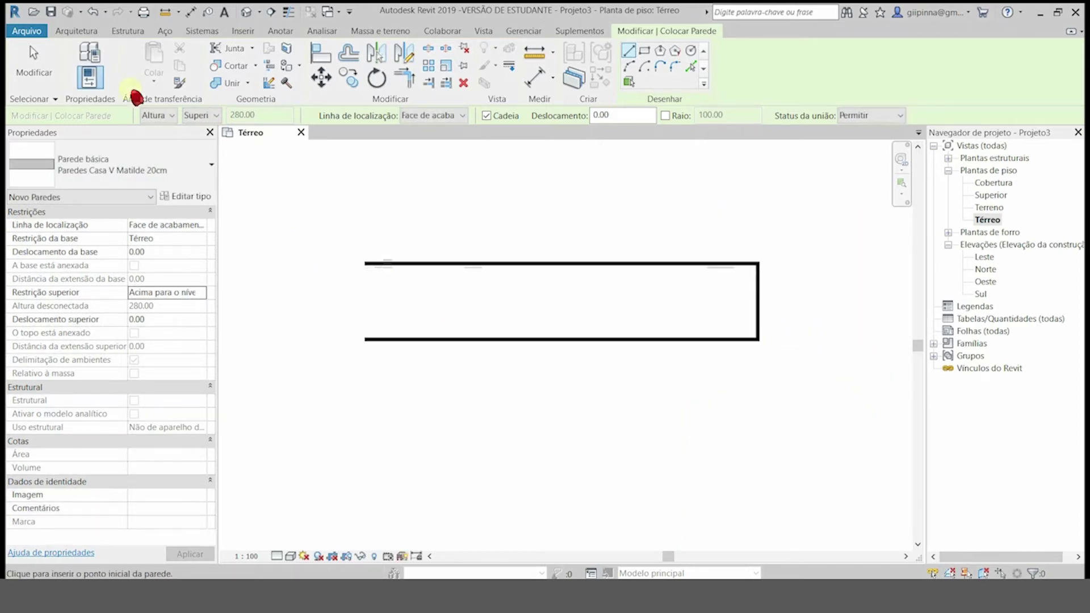
Draw two cross walls between the long walls in the left part of the house
click(76, 31)
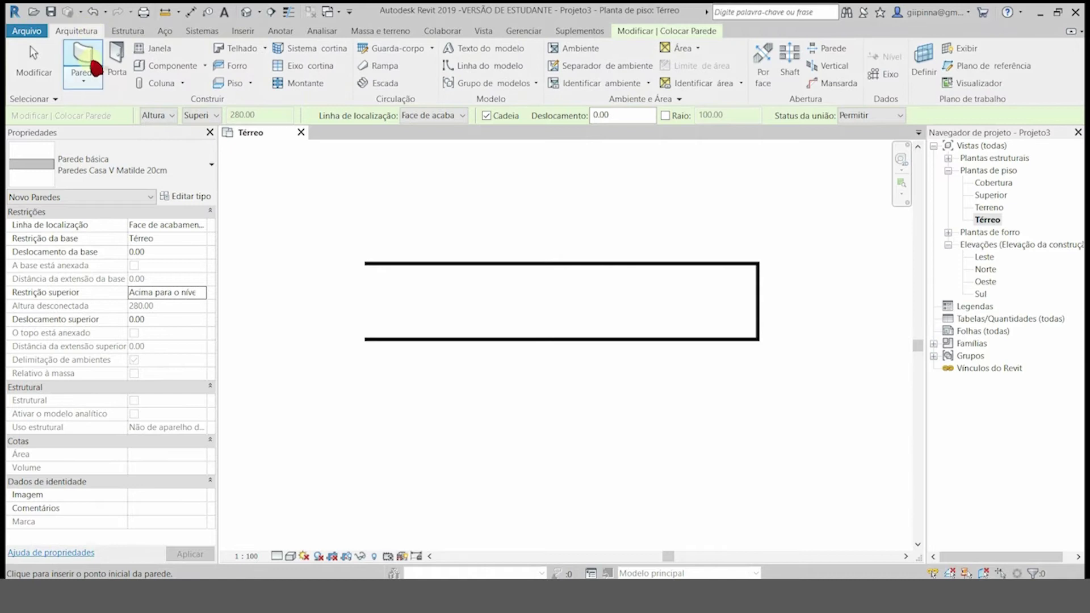
click(407, 264)
click(406, 339)
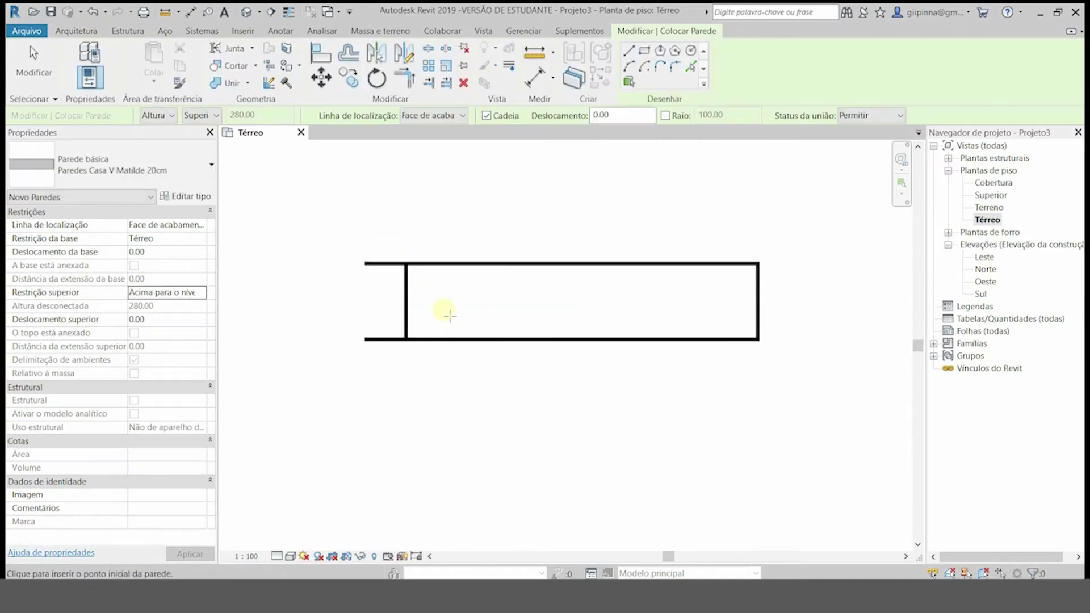
click(492, 263)
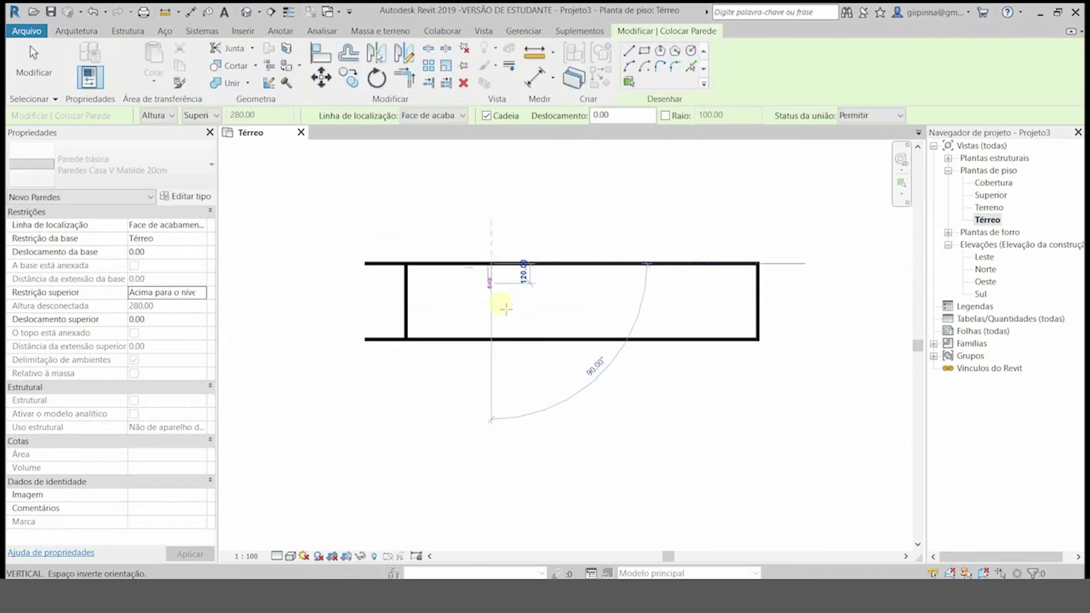
click(492, 339)
key(Escape)
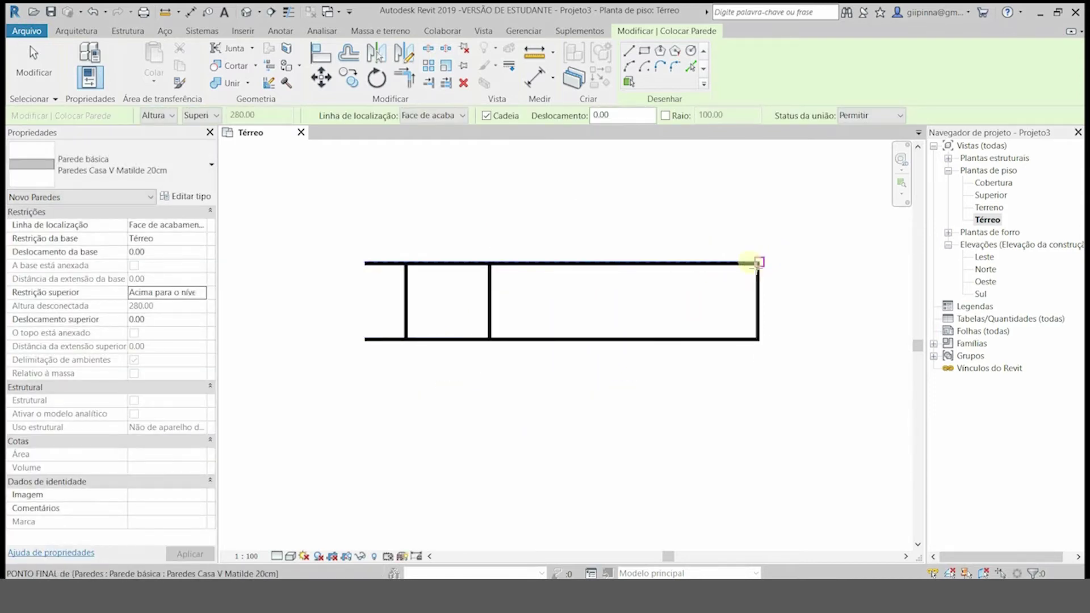
Draw a full-depth cross wall near the right end and a horizontal partition from it to the end wall
click(682, 311)
click(682, 314)
key(Escape)
click(682, 265)
click(684, 339)
key(Escape)
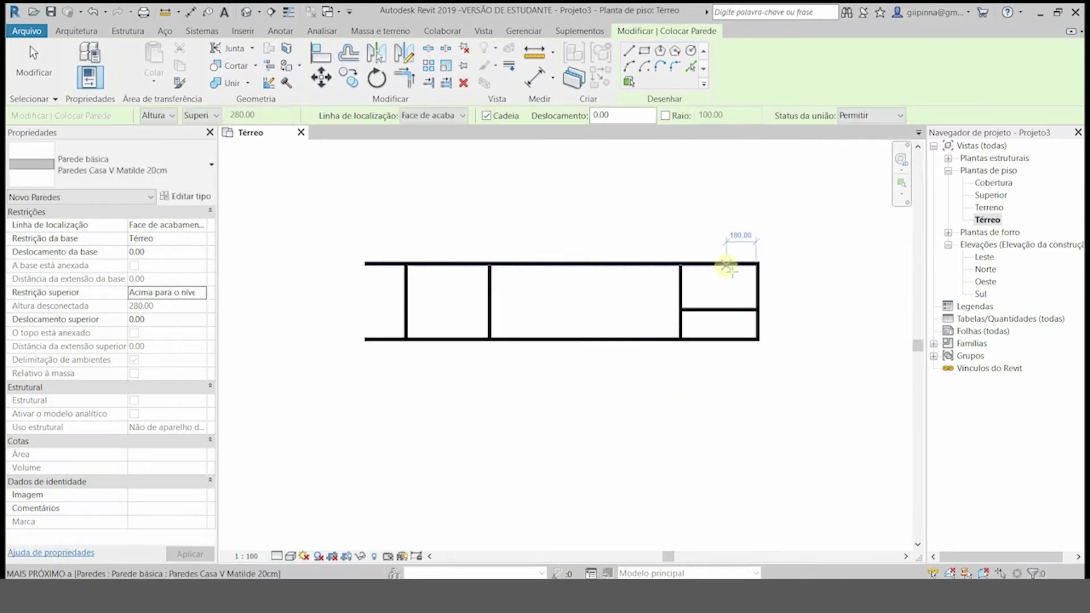
Draw a short wall from the upper long wall to the horizontal partition, about 170 cm from the right end wall
click(729, 265)
click(727, 309)
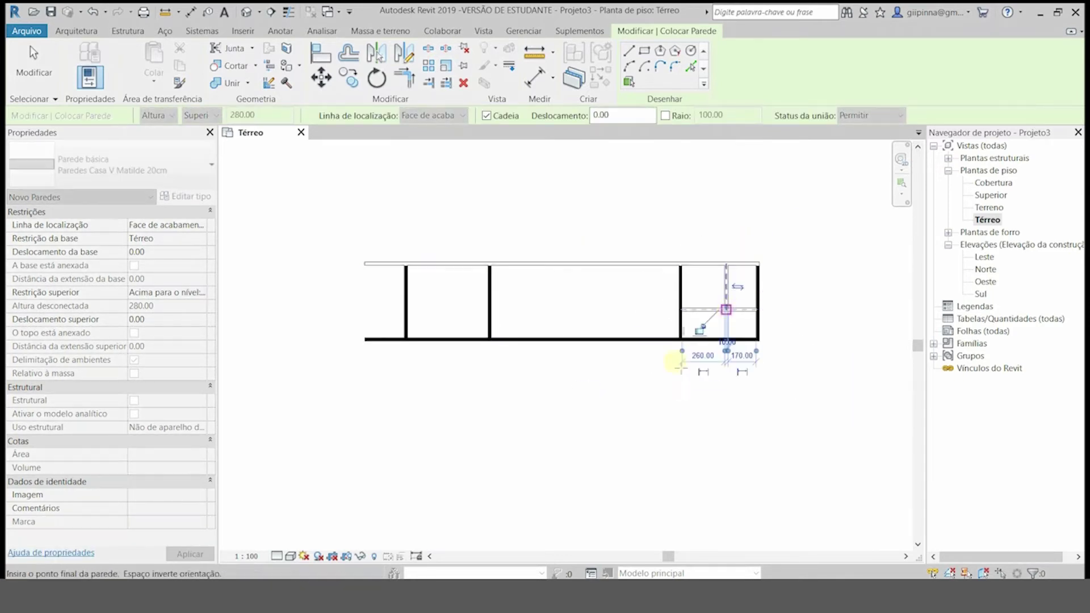
key(Escape)
key(Escape)
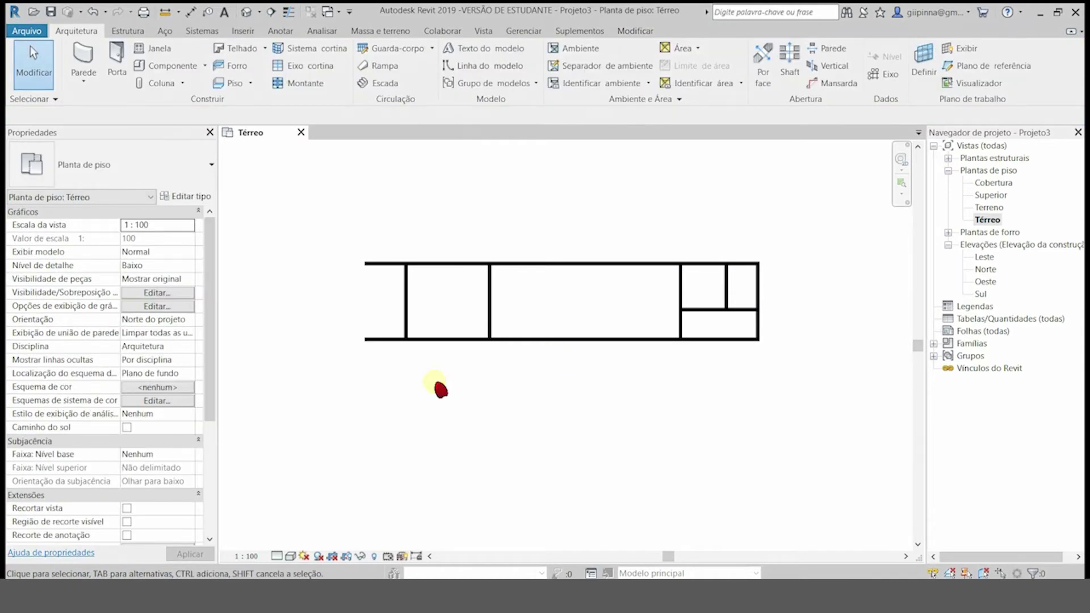
Set the distance from the short return at the house's left end to the first cross wall to 430 cm
scroll(361, 243, up, 4)
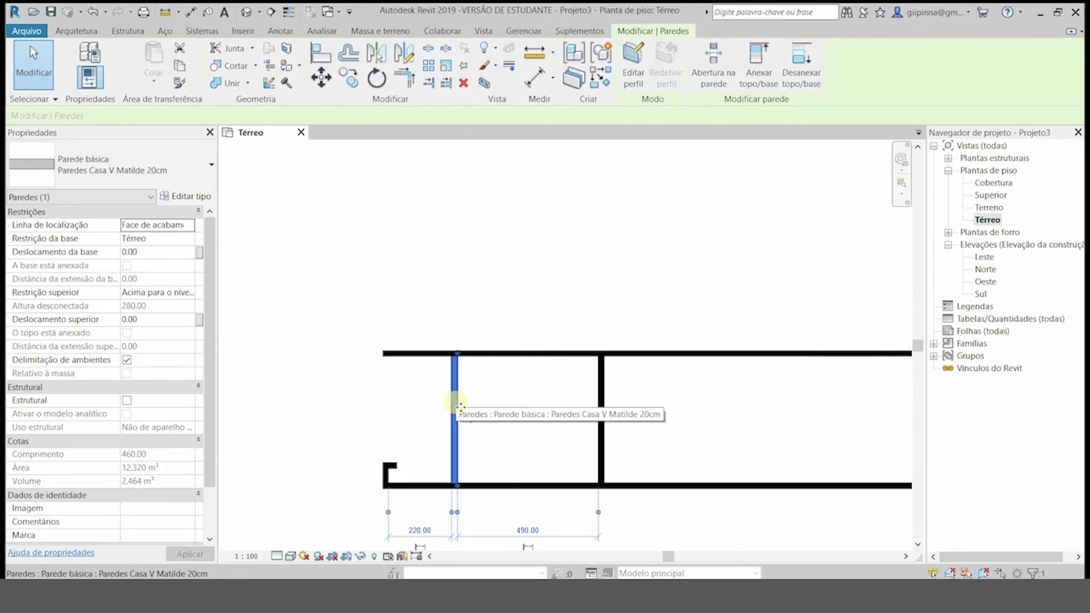
click(392, 487)
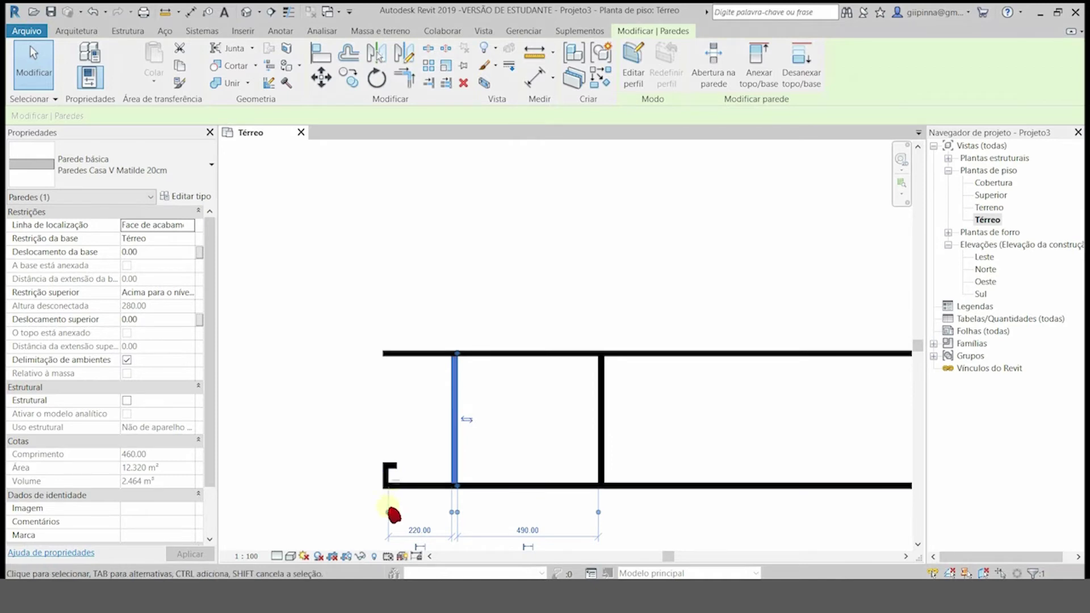
scroll(389, 512, up, 4)
scroll(386, 247, down, 3)
scroll(393, 428, up, 3)
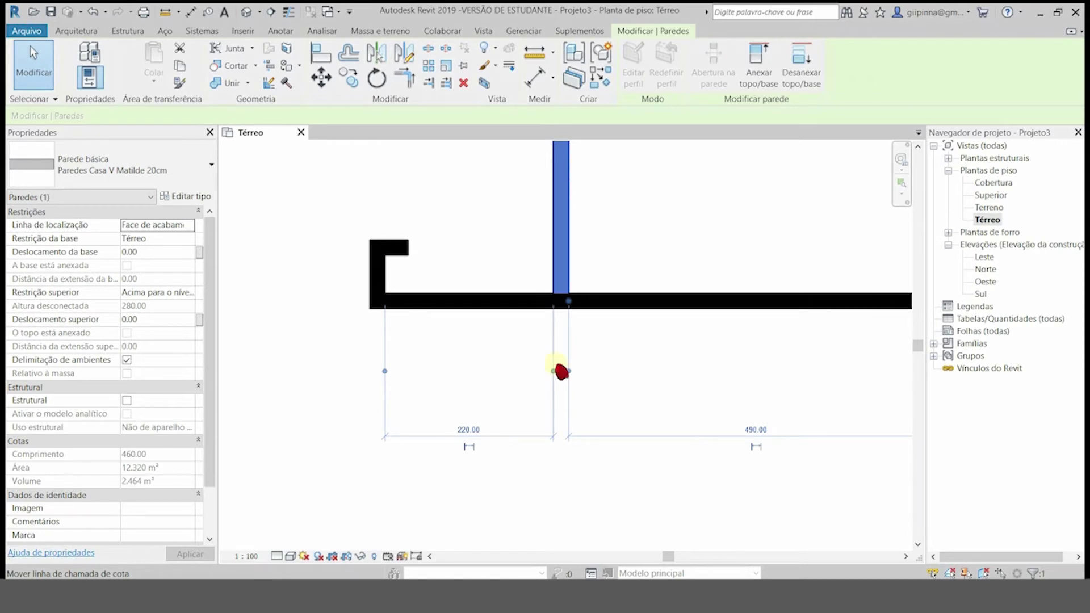
click(475, 432)
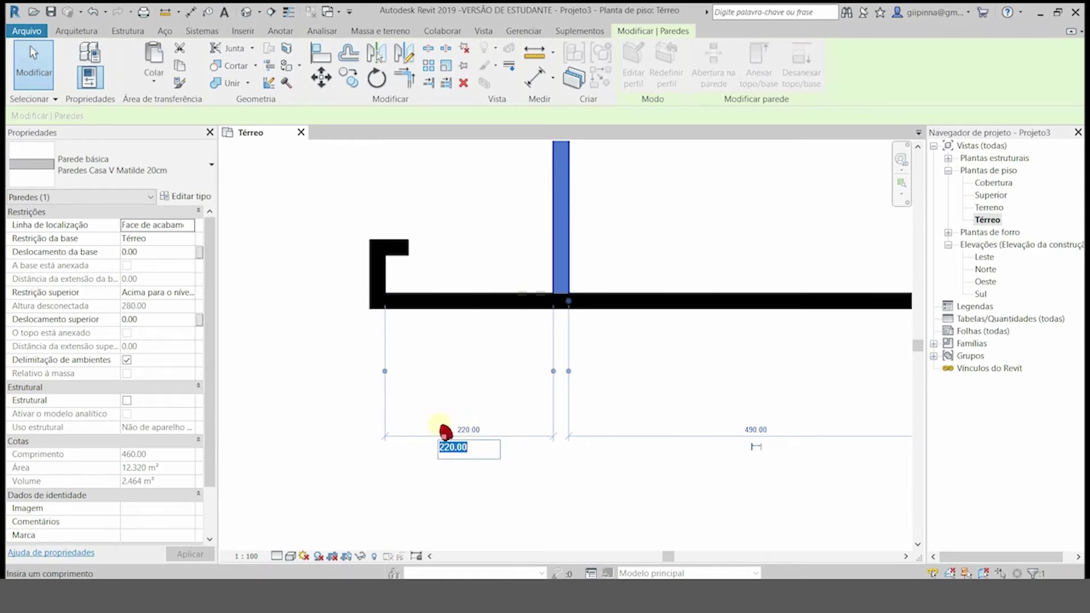
scroll(380, 498, down, 2)
click(537, 240)
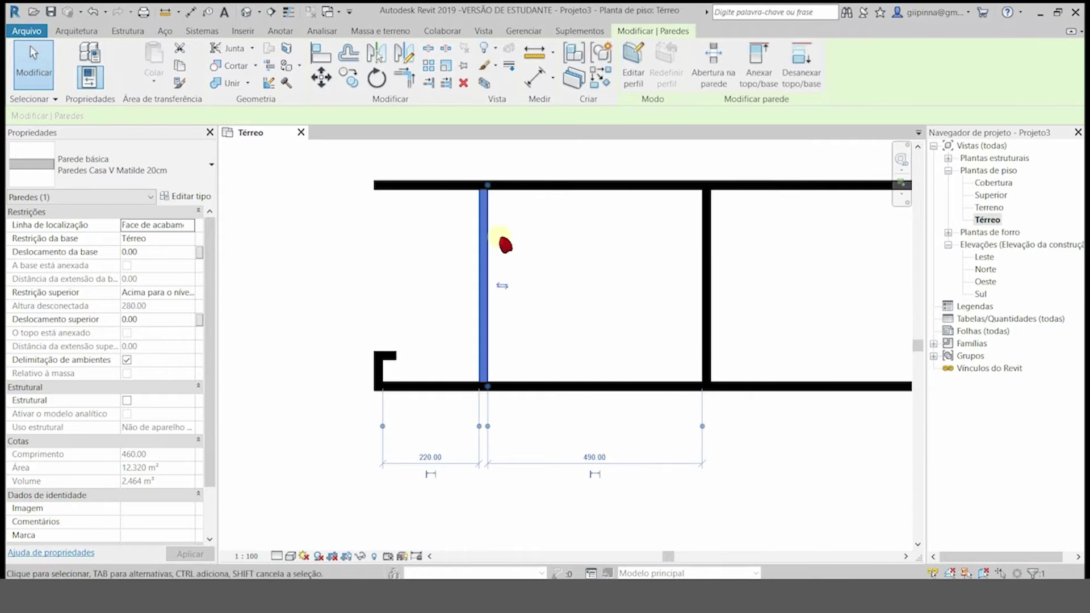
click(525, 232)
click(484, 242)
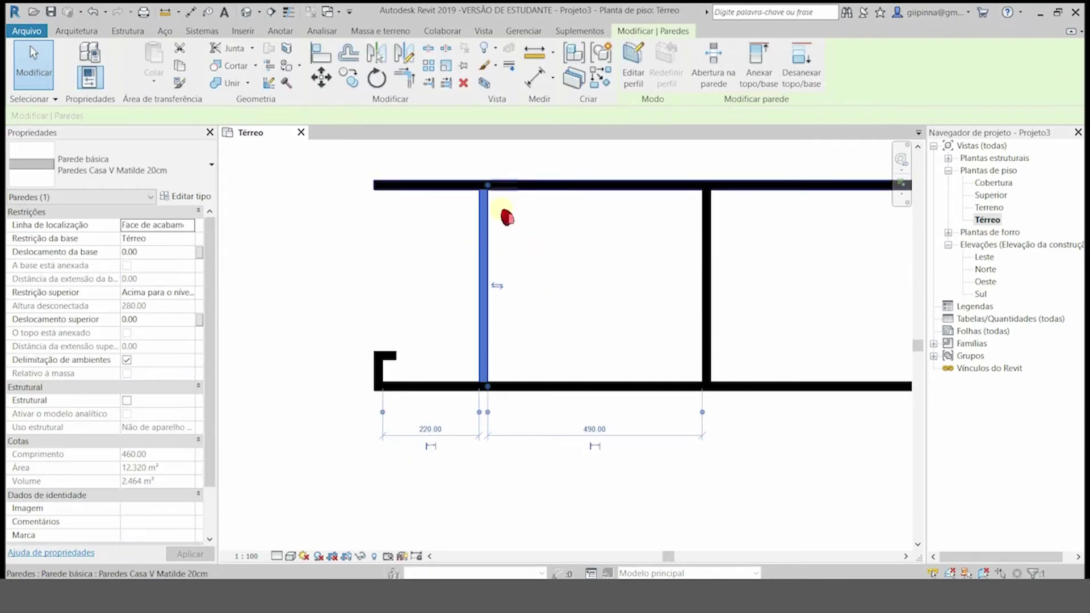
click(435, 436)
text(430)
key(Return)
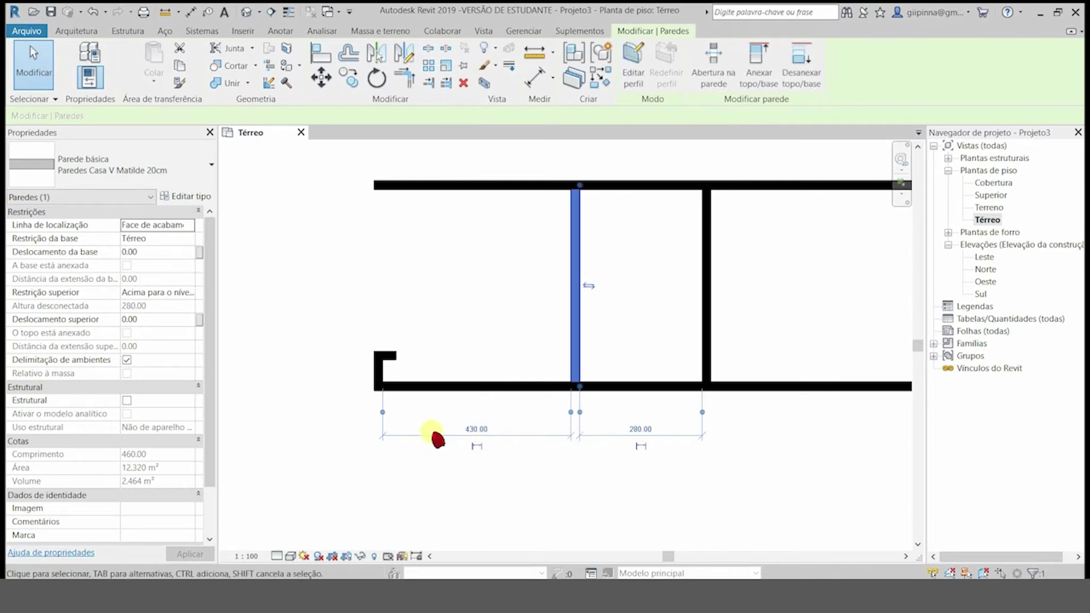
Set the distance between the first and second cross walls to 530 cm
click(706, 299)
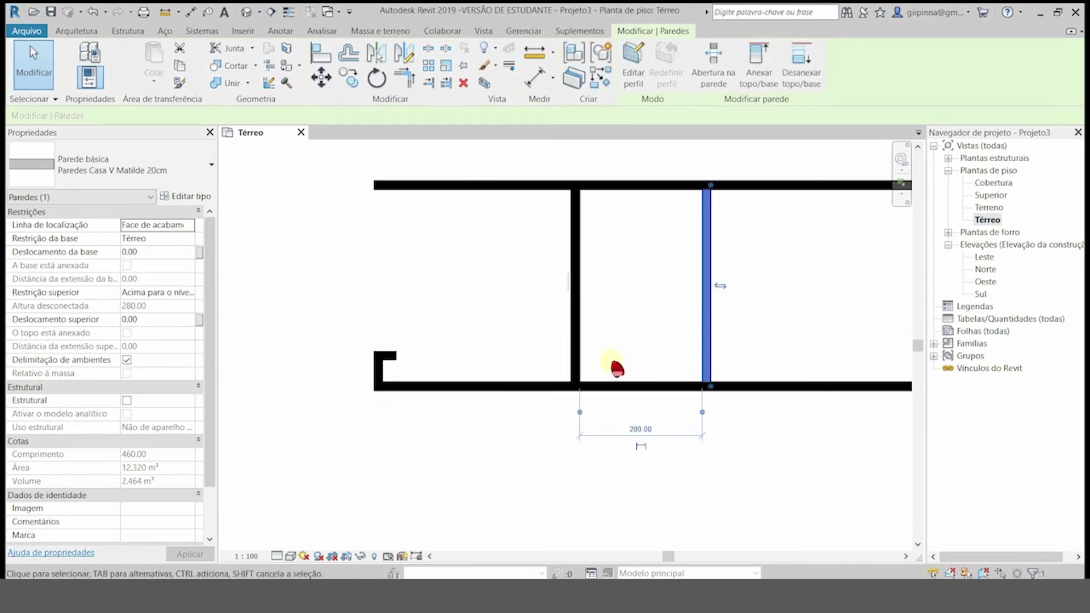
click(645, 430)
text(5)
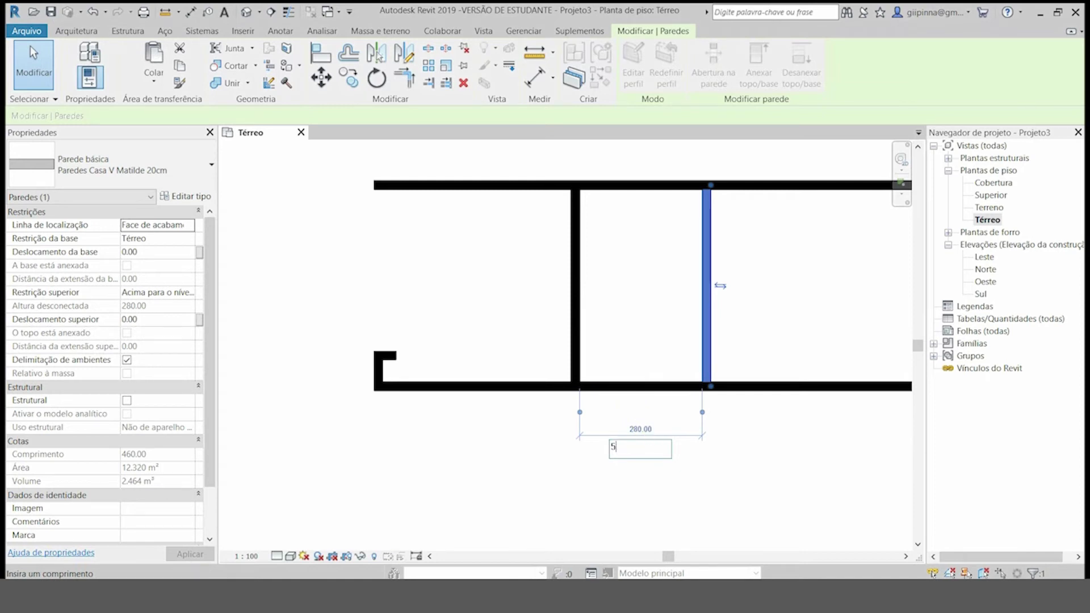
key(Return)
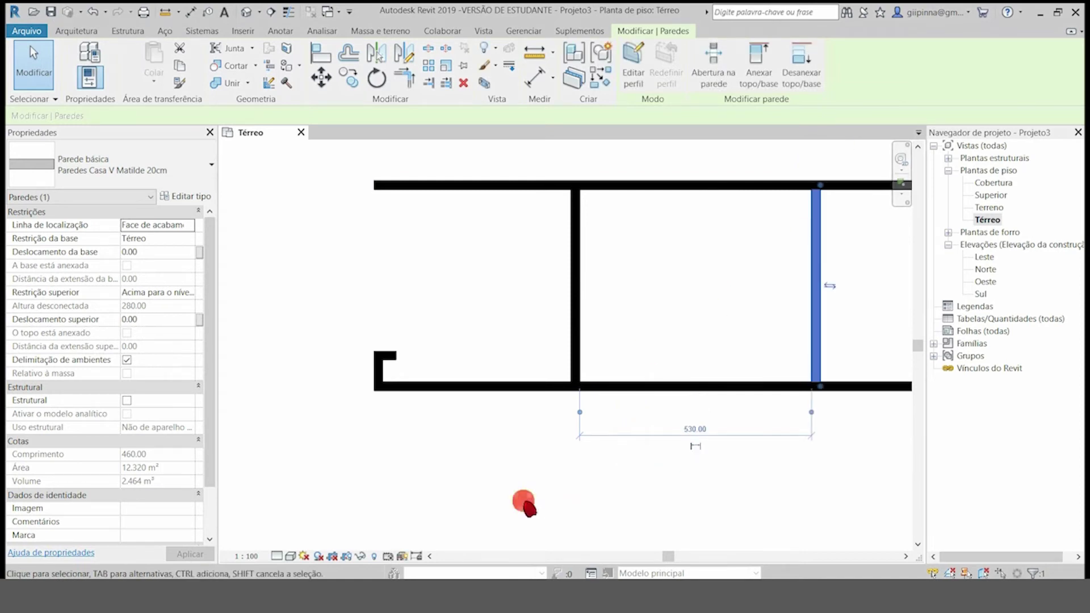
click(302, 420)
Set the distance from the short wall above the horizontal partition to the right end wall to 120 cm
scroll(302, 420, down, 1)
scroll(303, 421, down, 2)
scroll(784, 369, up, 4)
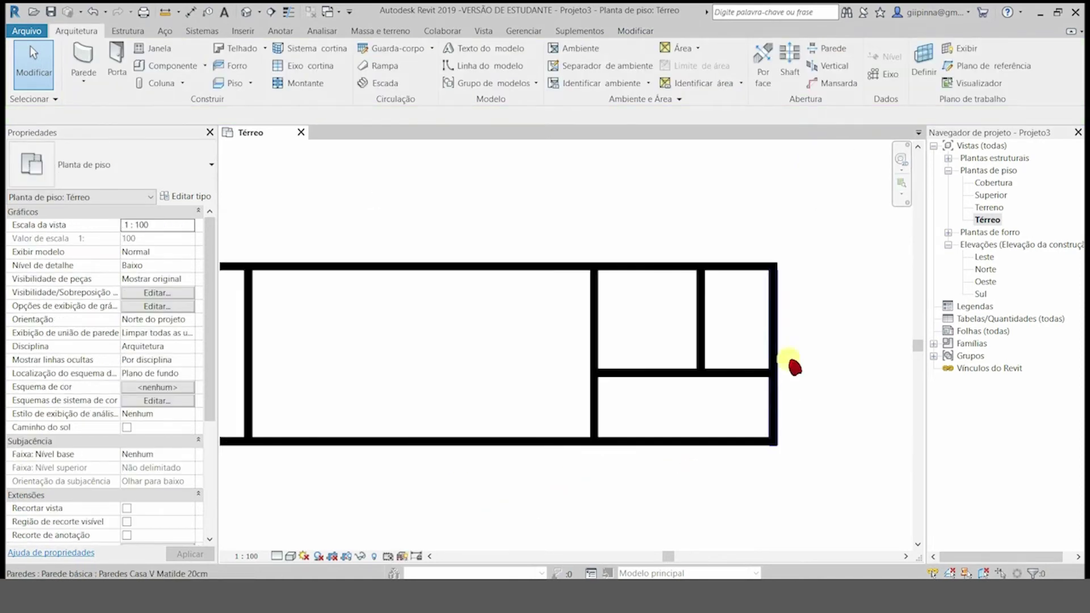
click(705, 307)
click(735, 415)
text(1)
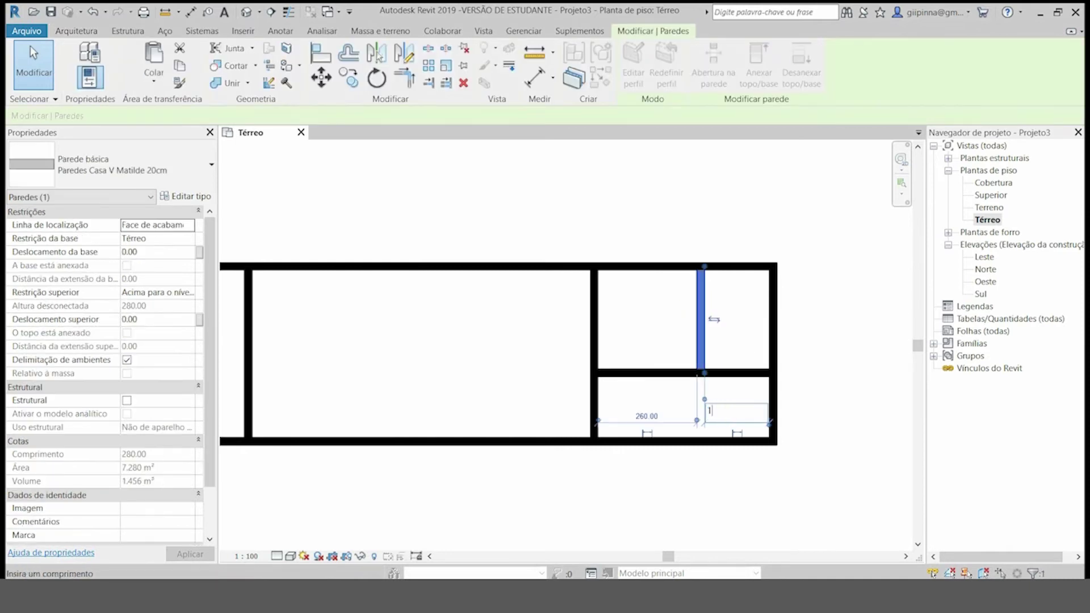
text(20)
key(Return)
click(801, 350)
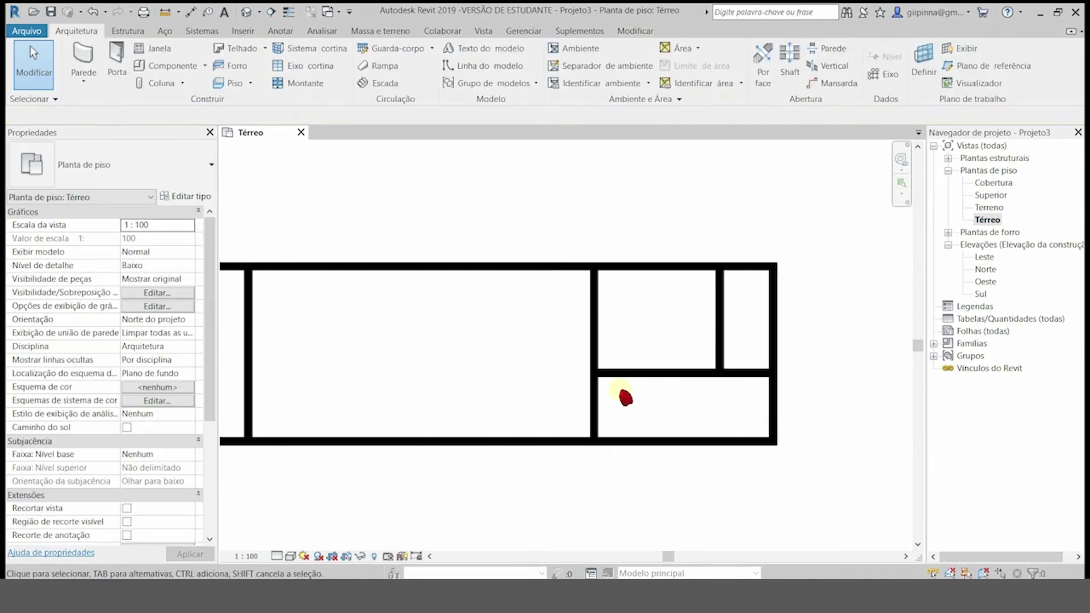
click(595, 355)
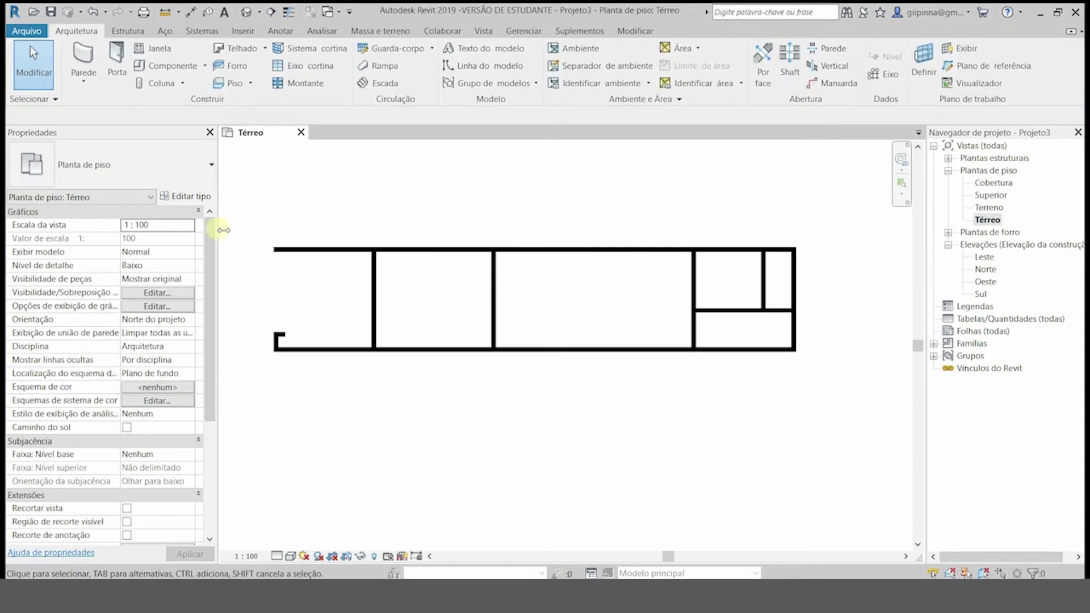
click(304, 504)
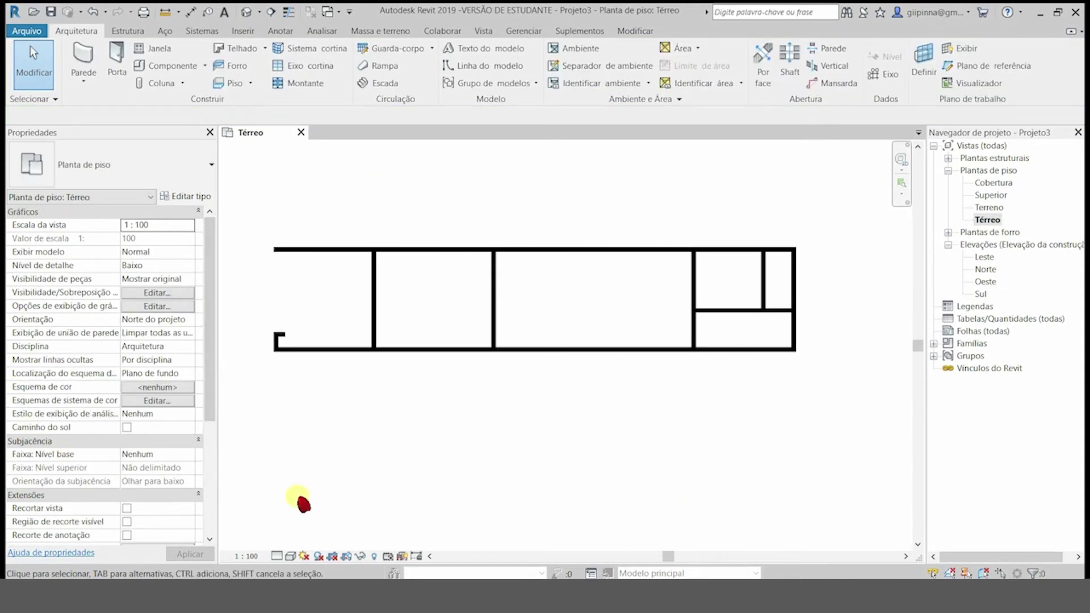
Draw two stub walls about 90 cm long up from the lower long wall in the large room, about 370 cm apart
click(83, 62)
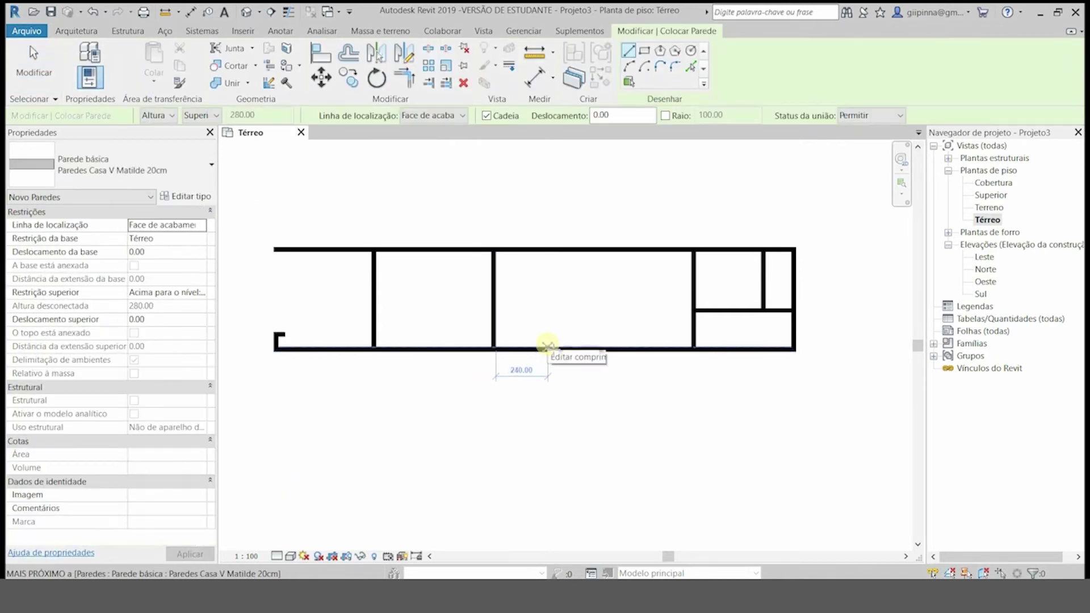
click(549, 329)
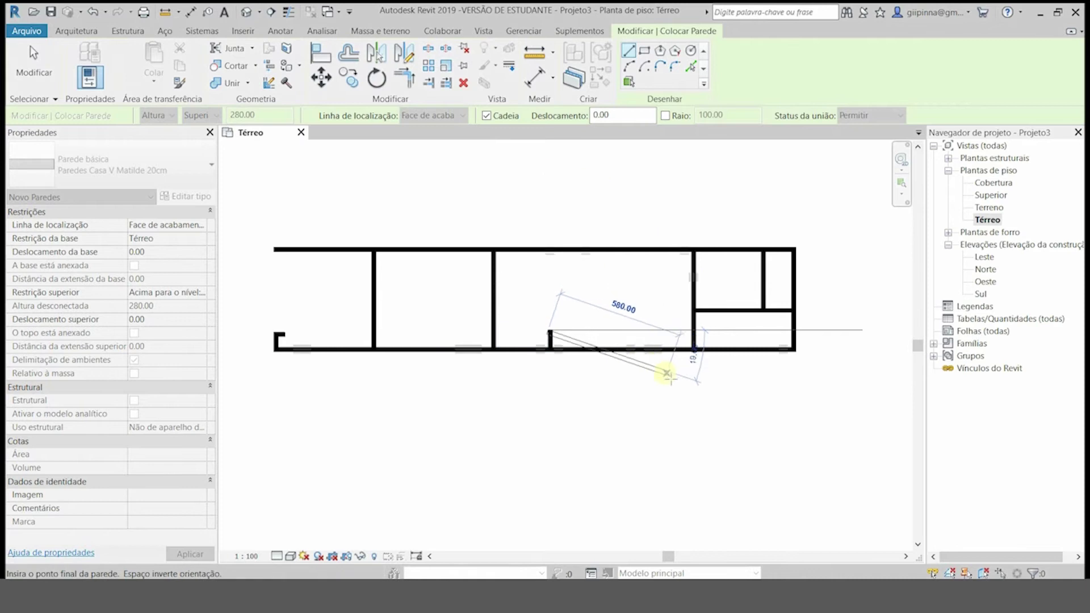
key(Escape)
key(Escape)
click(441, 273)
Set the distance from the second cross wall to the first stub wall to 260 cm
scroll(559, 343, up, 5)
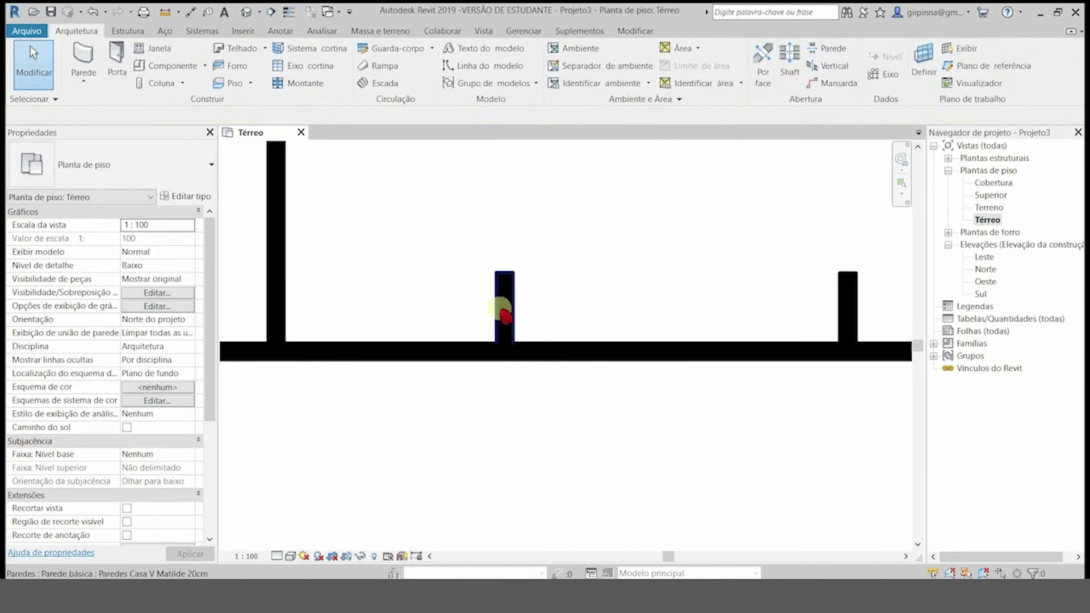
click(499, 309)
click(390, 213)
text(260)
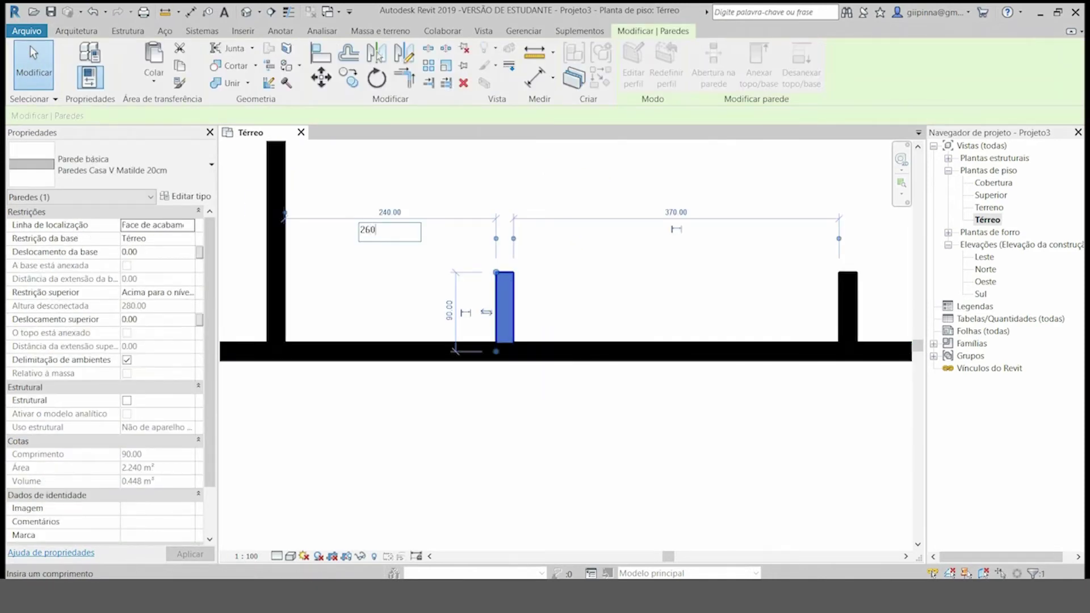
key(Return)
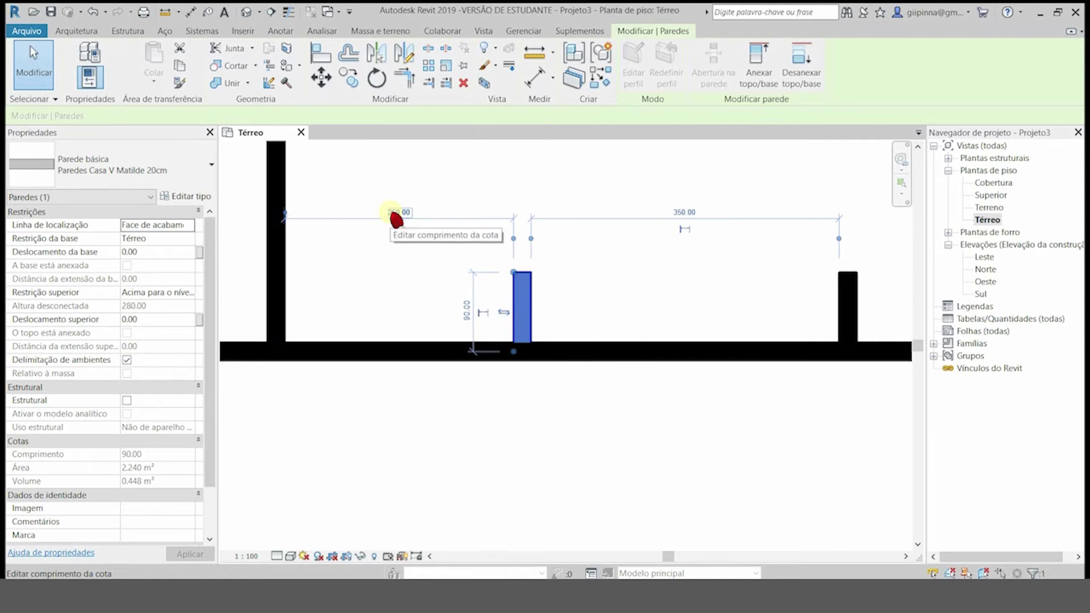
Set the distance between the two stub walls to 360 cm
click(848, 307)
click(684, 212)
text(360)
key(Return)
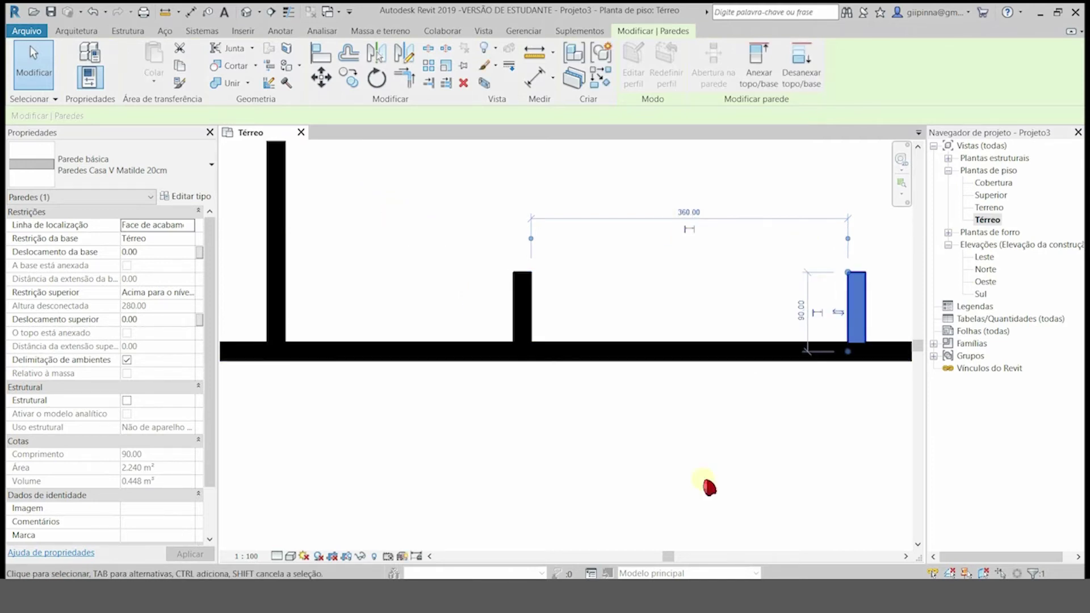
click(606, 479)
Draw a horizontal wall about 910 cm long across the large room, between the second and third cross walls above the stubs
scroll(499, 483, down, 5)
click(83, 60)
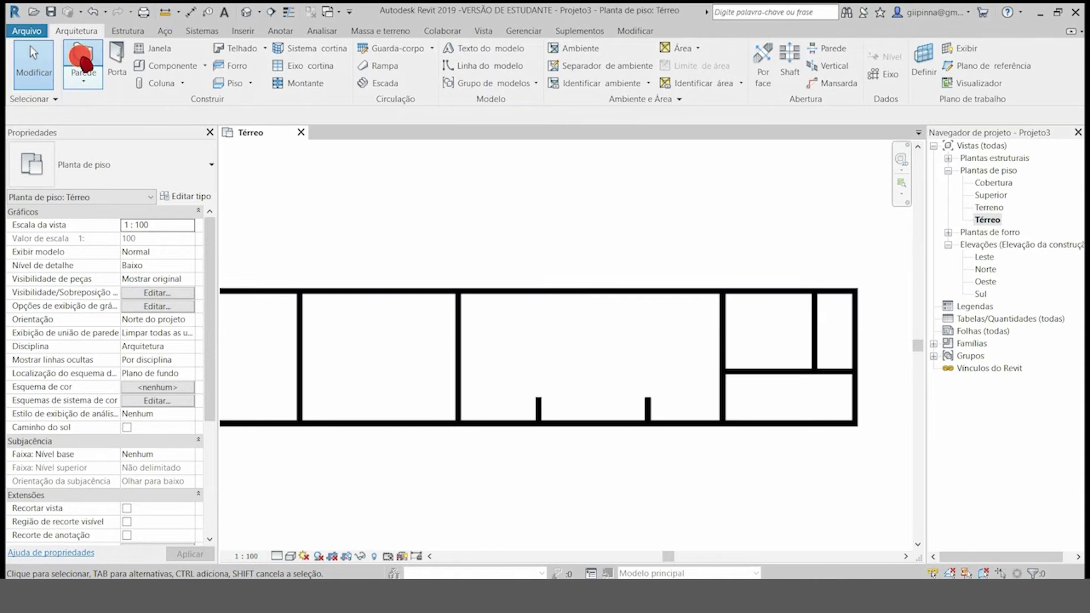
click(466, 368)
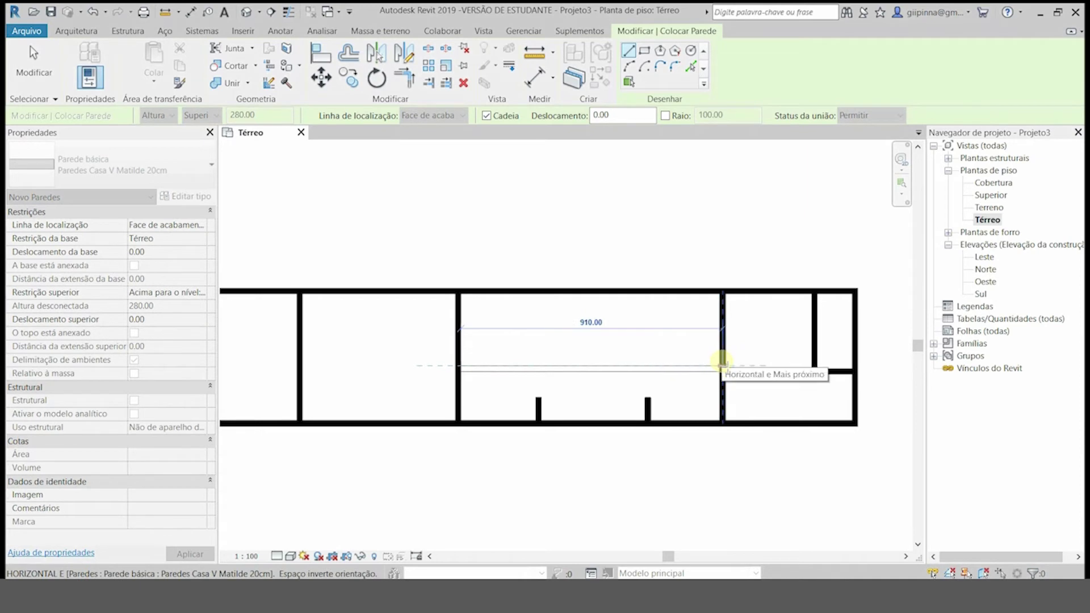
click(721, 363)
click(343, 141)
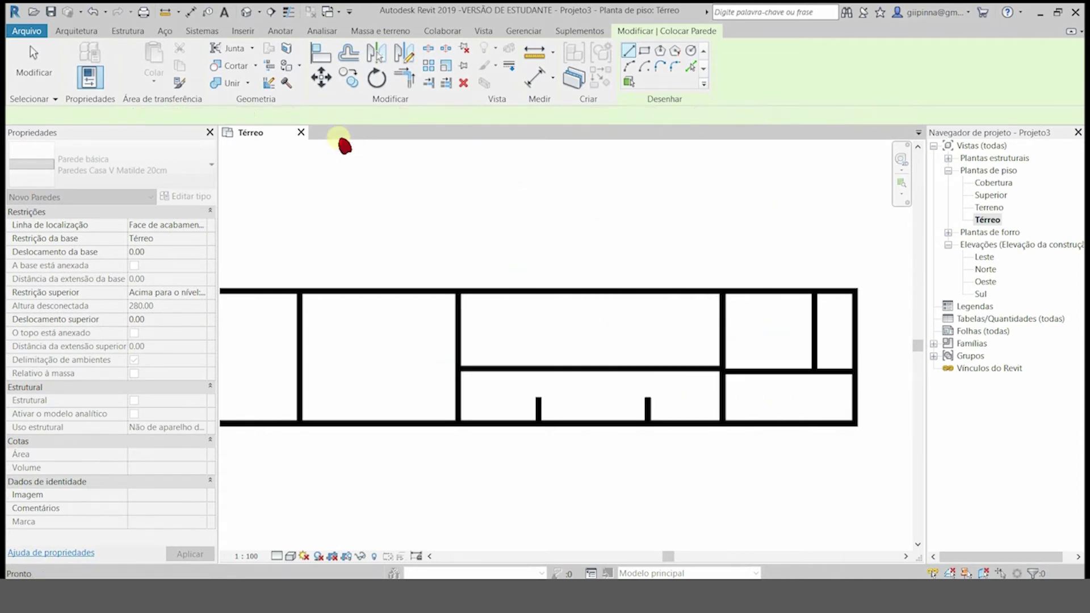
click(39, 85)
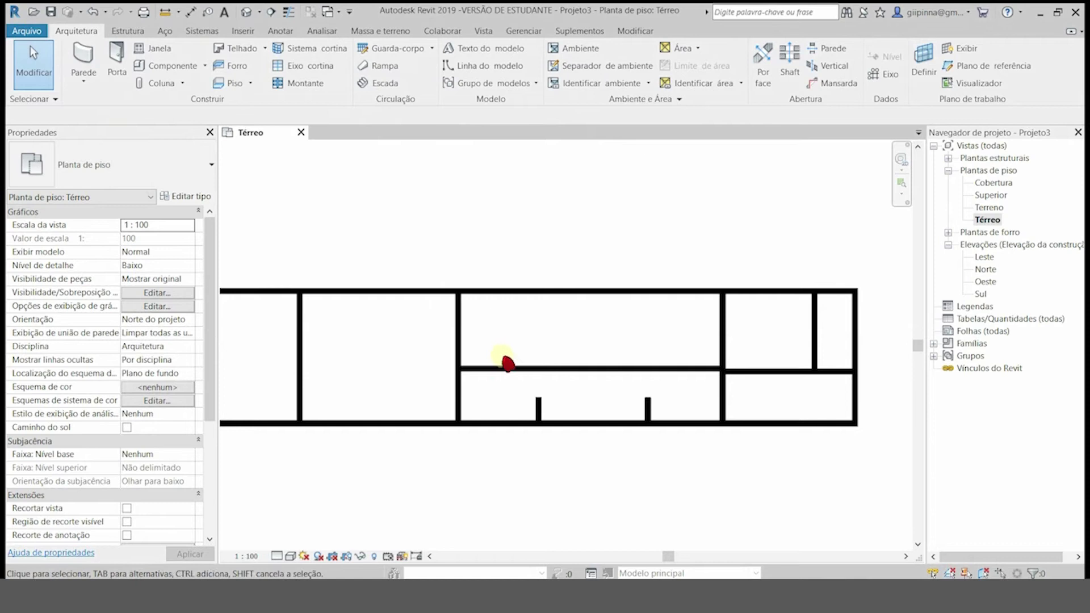
Set the distance between the large room's horizontal wall and the lower long wall to 160 cm
click(507, 372)
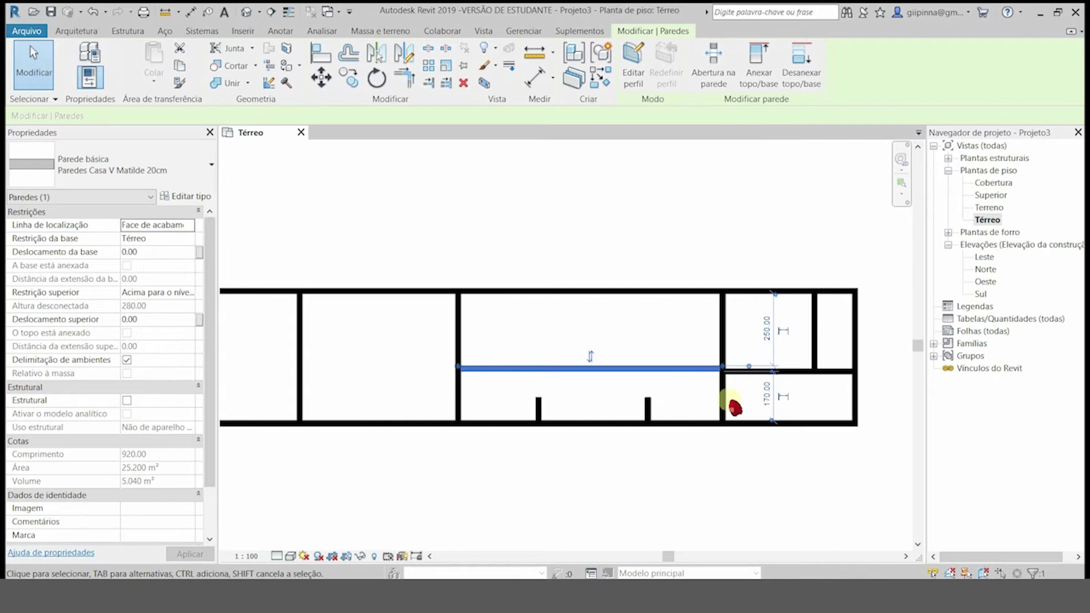
click(771, 406)
text(160)
key(Return)
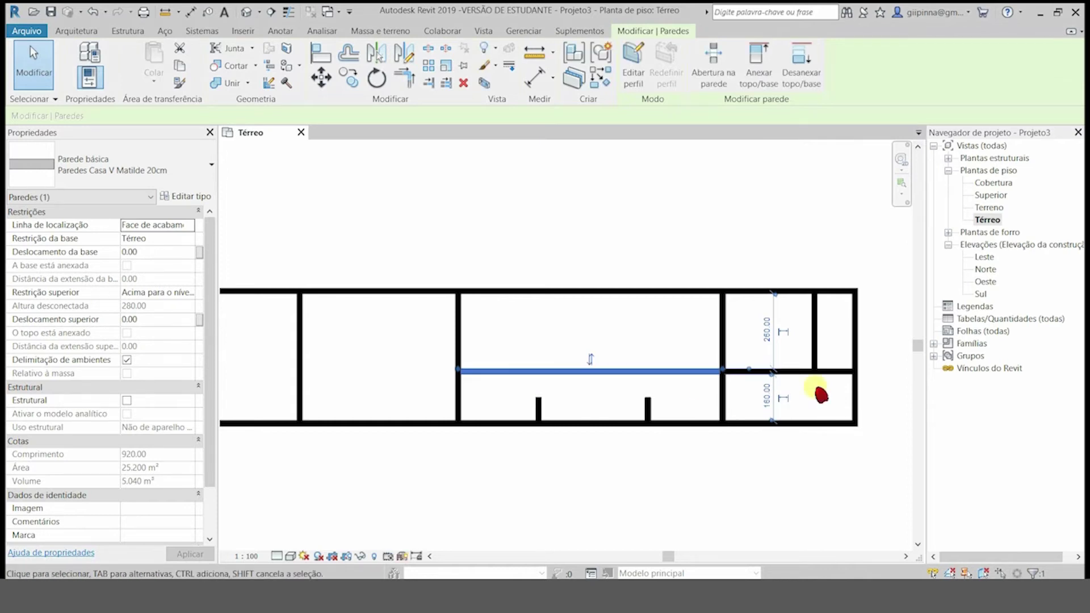
End the second cross wall at the horizontal wall and add a stub in line with it on the lower long wall
click(711, 455)
key(w)
key(a)
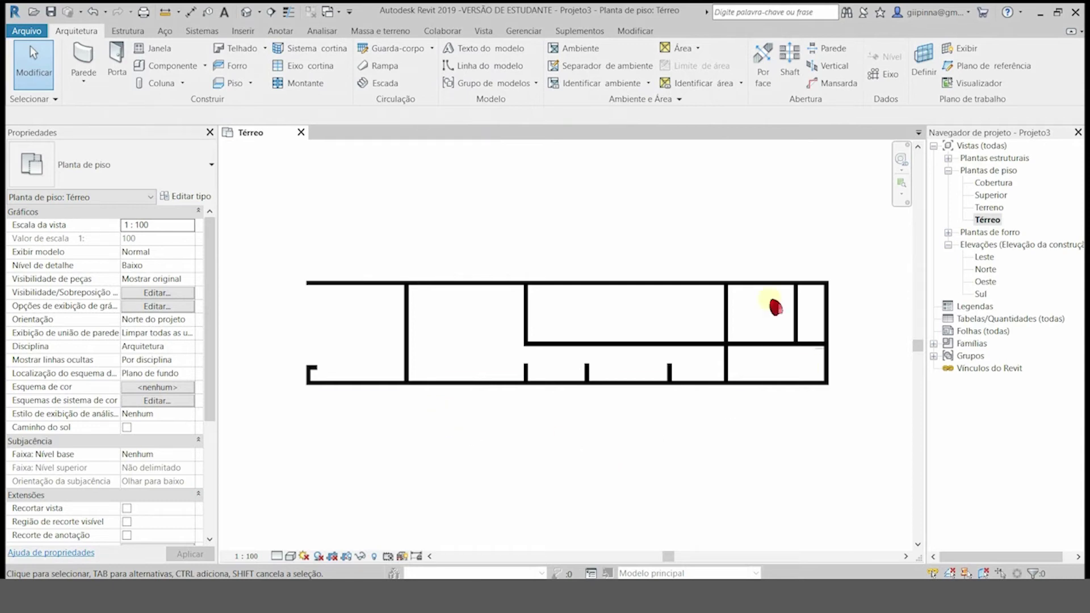
Open the default 3D view, set its visual style to Sombreado and inspect the ground-floor walls from the open front end
click(486, 31)
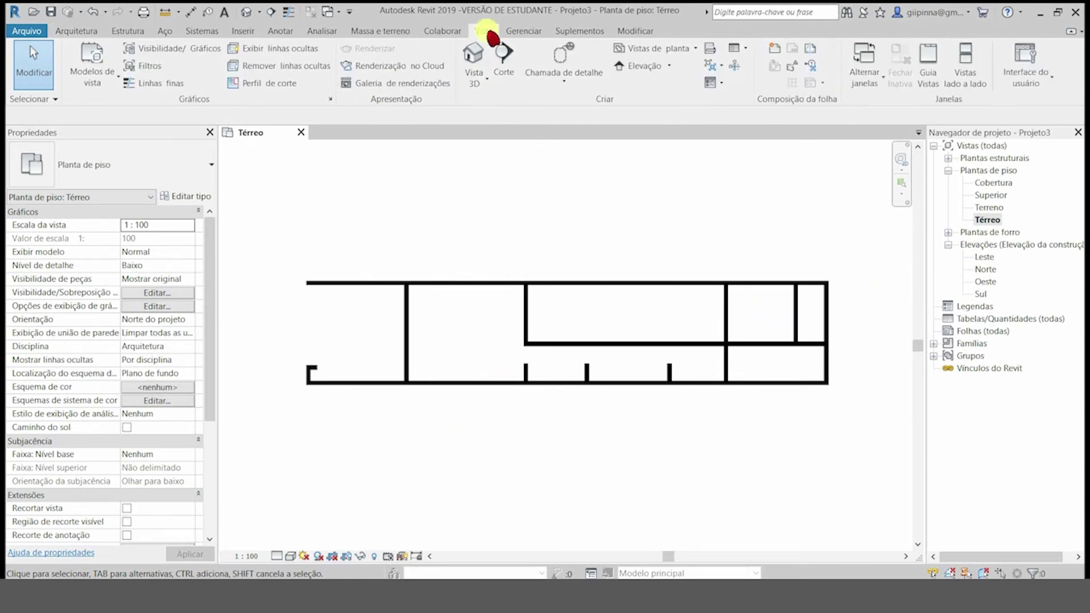
click(478, 61)
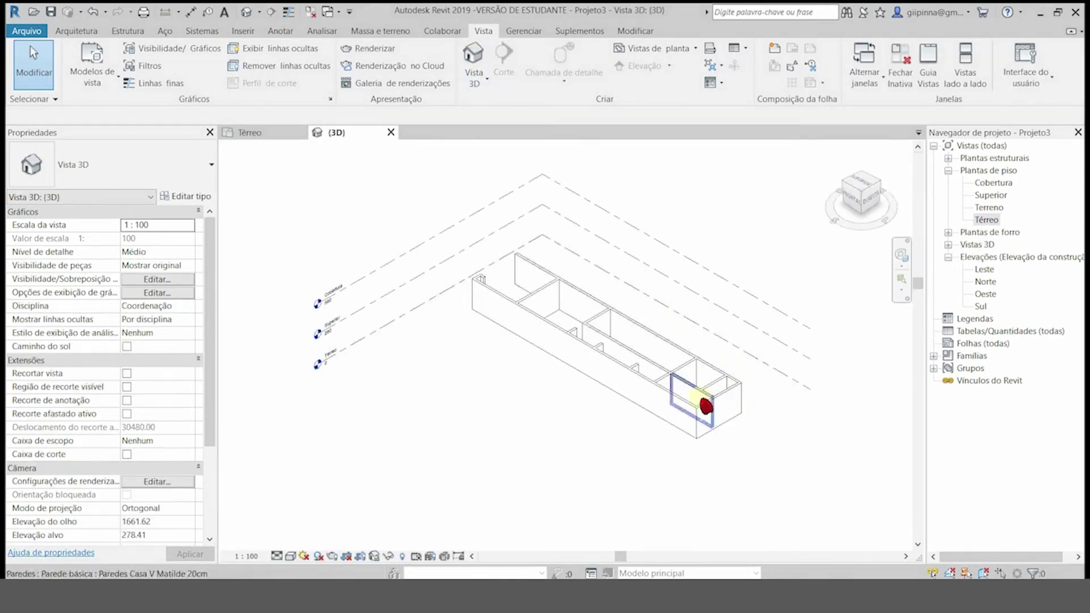
click(290, 557)
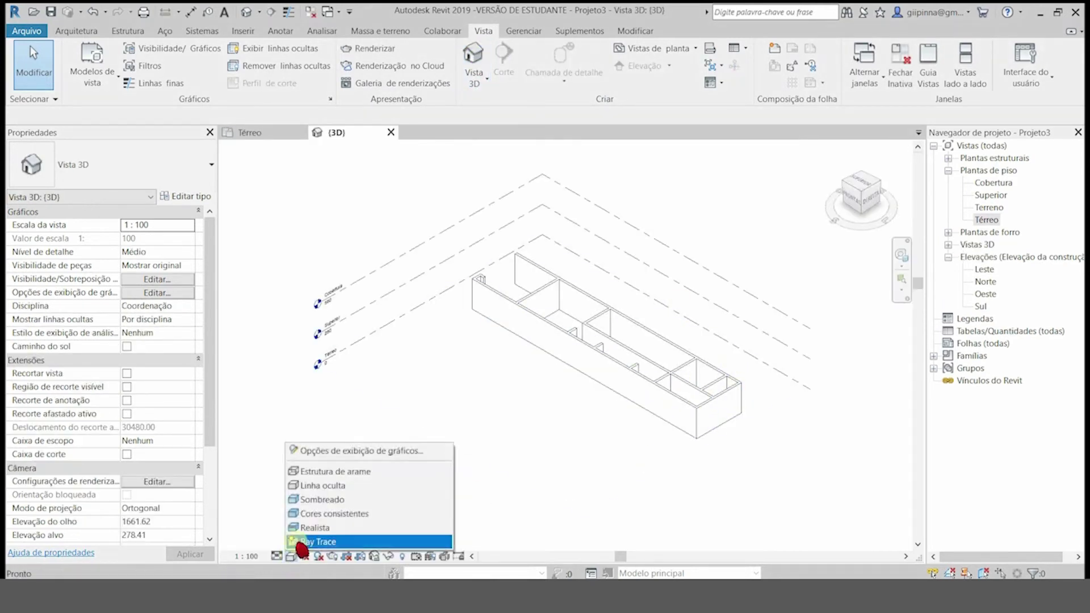
click(331, 500)
scroll(722, 398, up, 5)
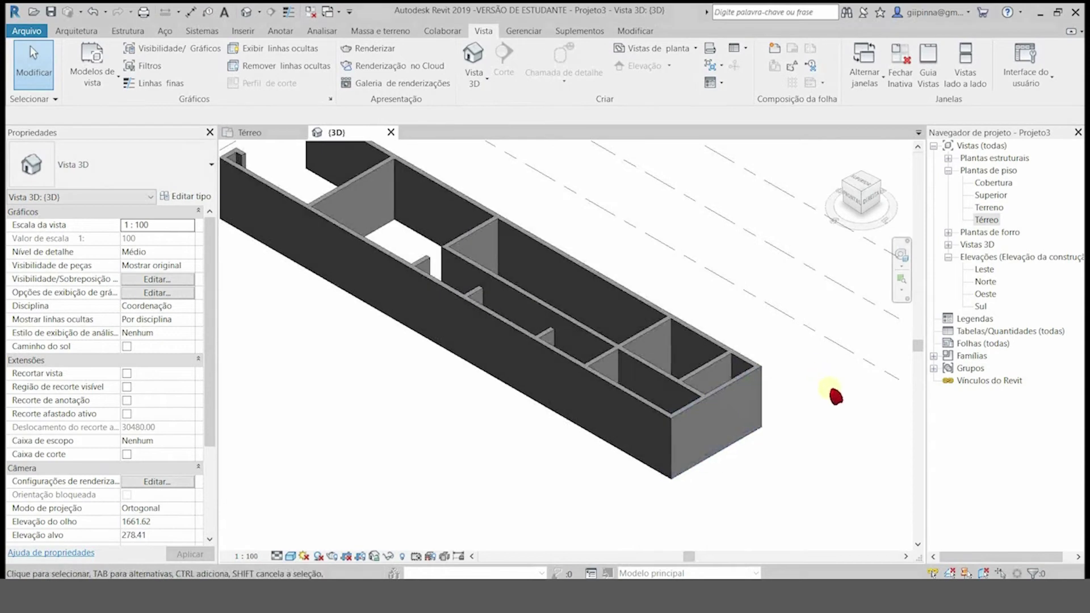
scroll(829, 389, down, 3)
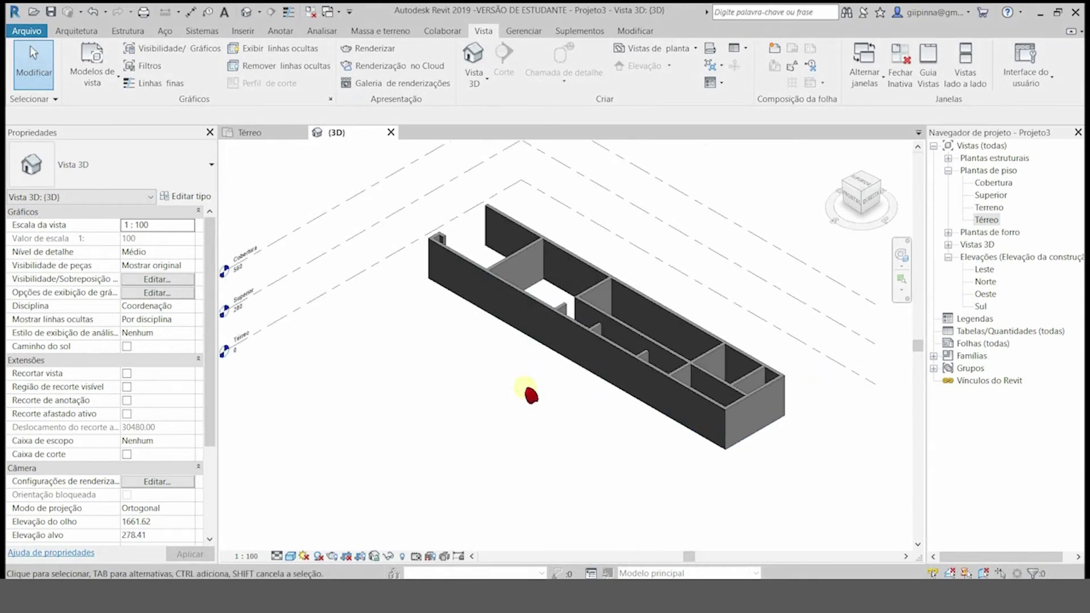
shift+middle_drag(492, 401, 522, 379)
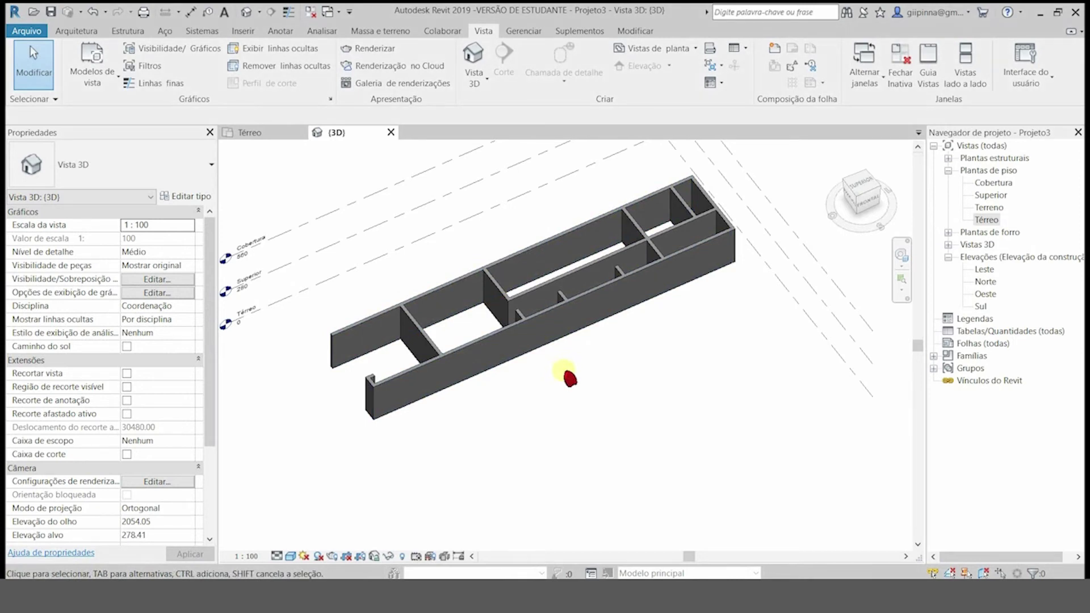
Open the Superior floor plan
double_click(993, 196)
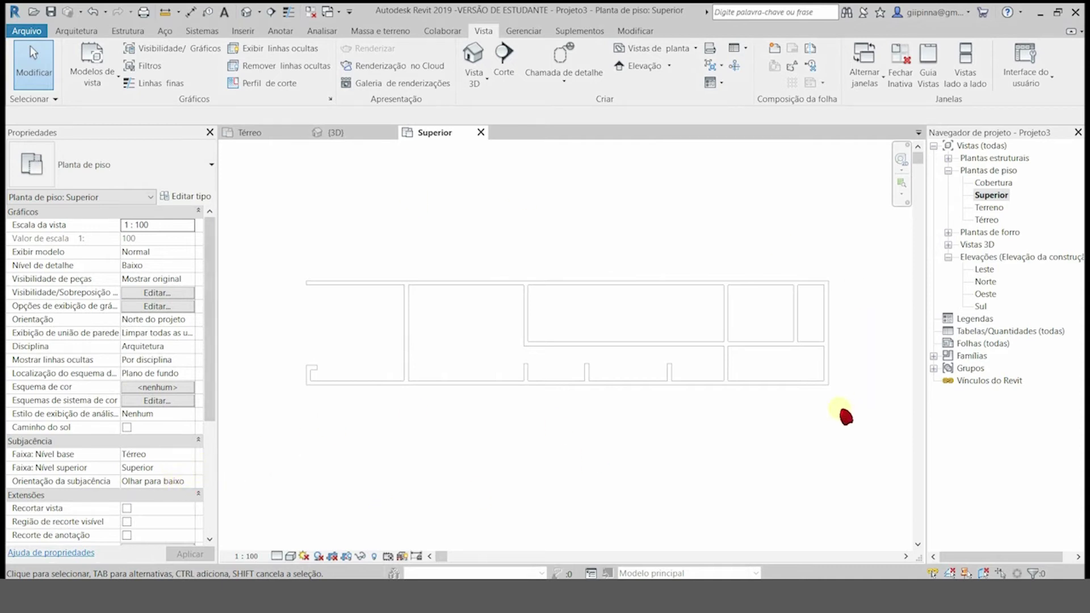
click(991, 196)
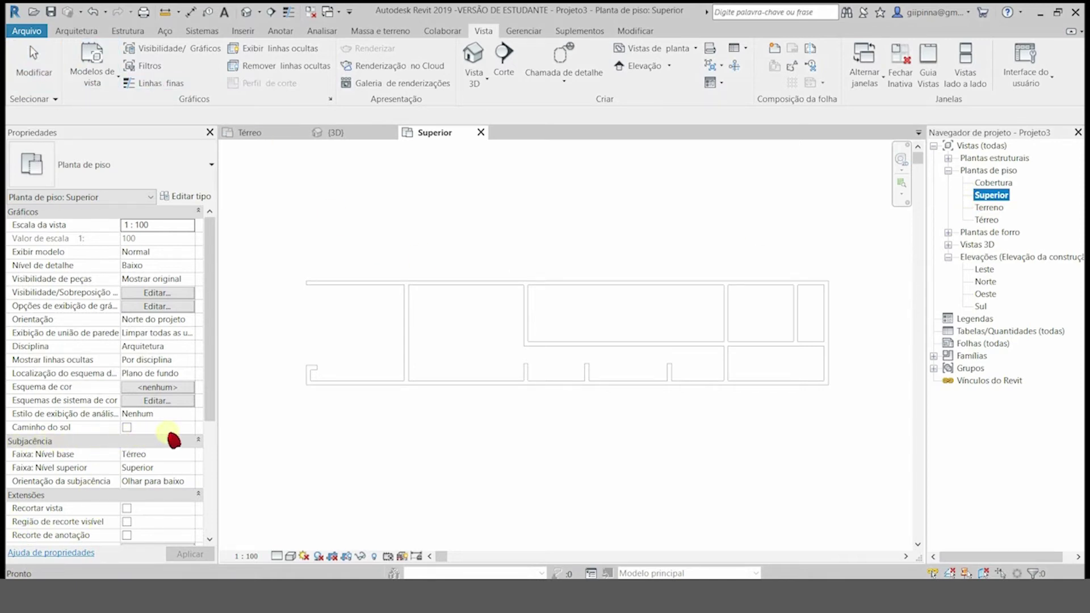
Set the Superior plan's underlay base level to Nenhum and back to Térreo
click(189, 453)
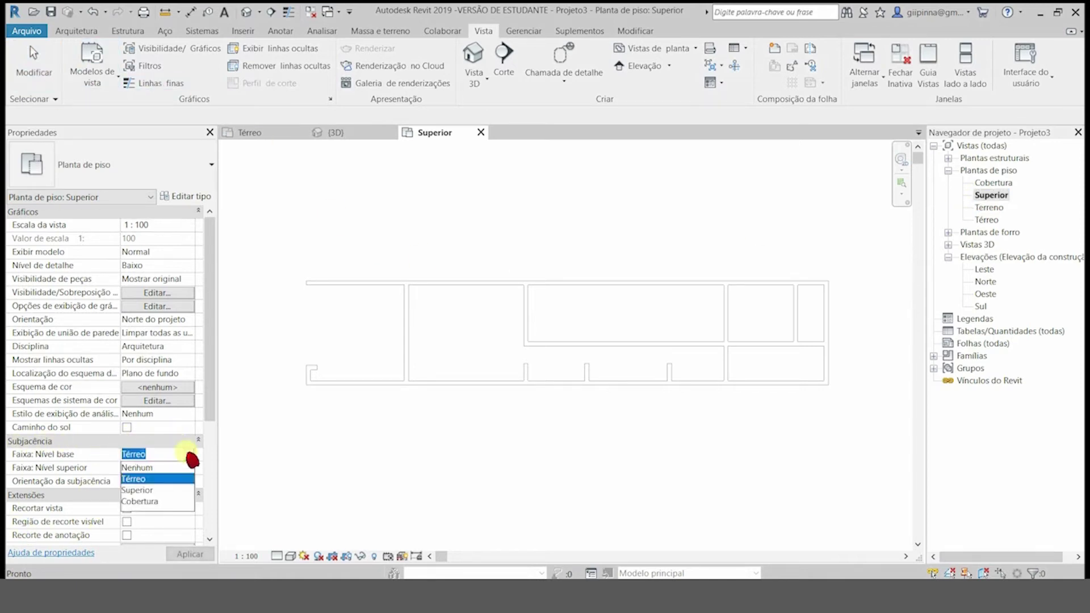
click(151, 476)
click(188, 555)
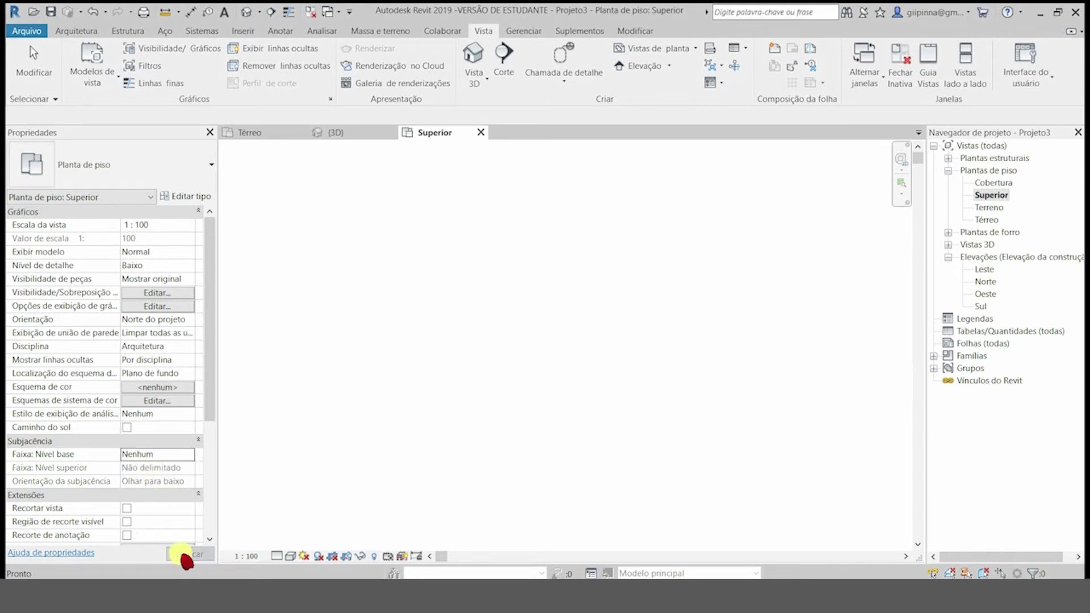
click(192, 458)
click(151, 483)
click(190, 554)
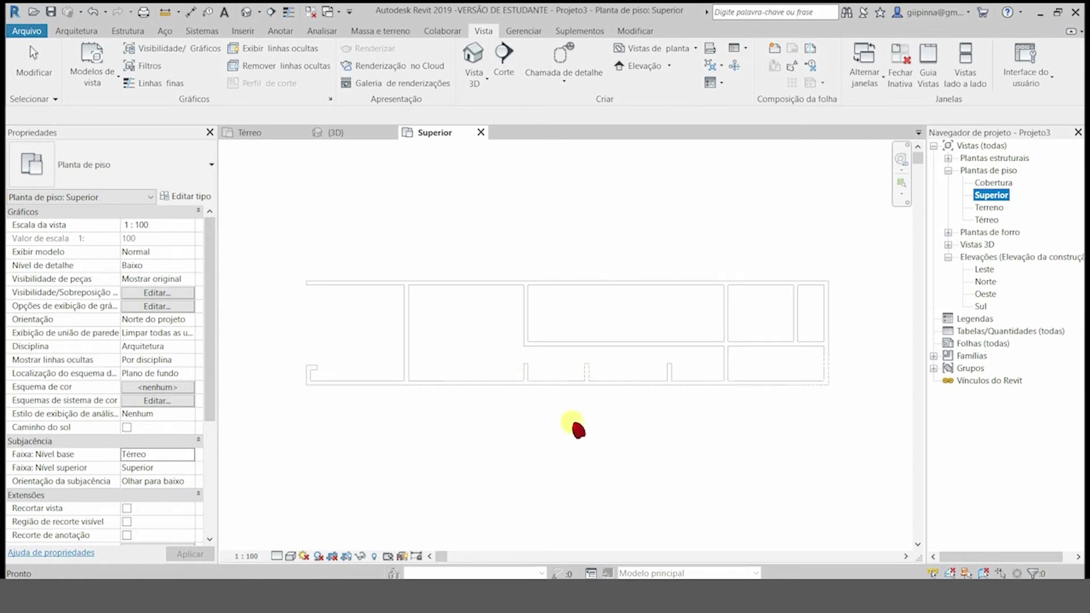
Draw the upper floor's outer walls over the underlay's closed end, with both long sides running about 600 from the end wall
click(75, 31)
click(83, 53)
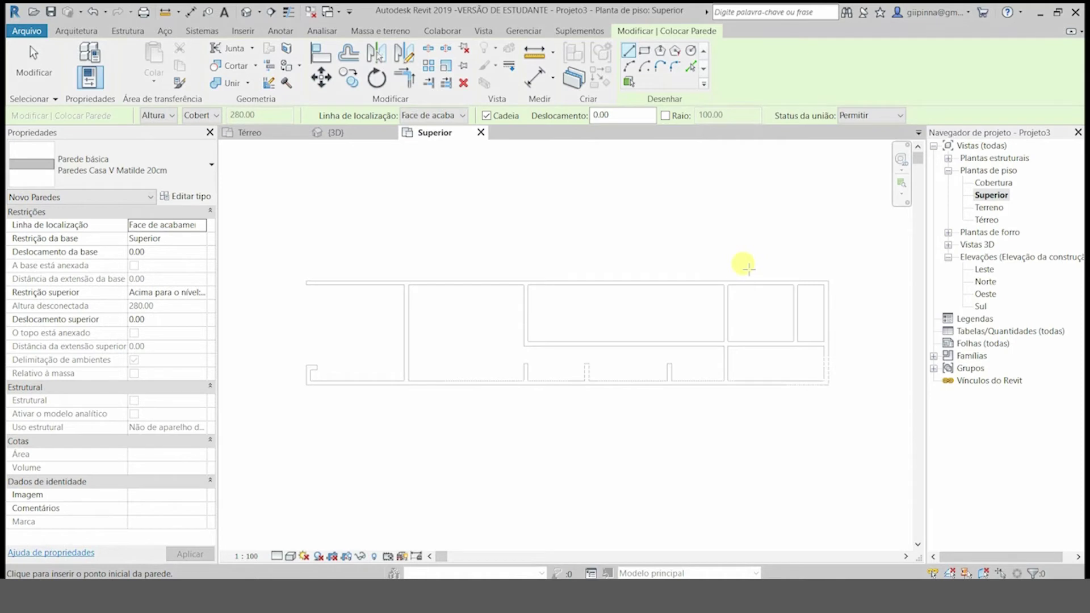
click(828, 283)
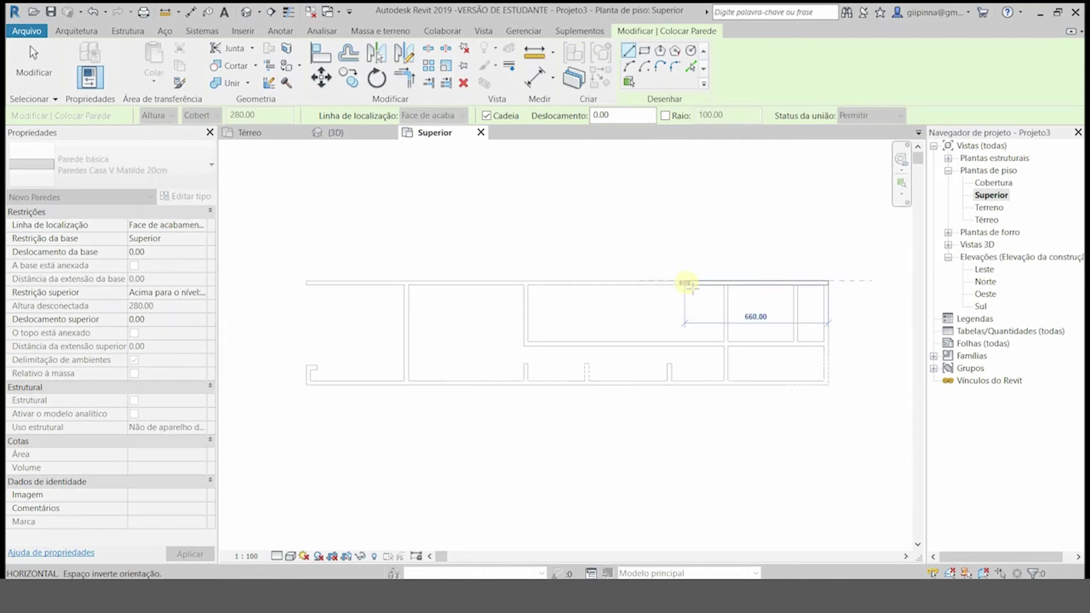
click(694, 283)
click(828, 385)
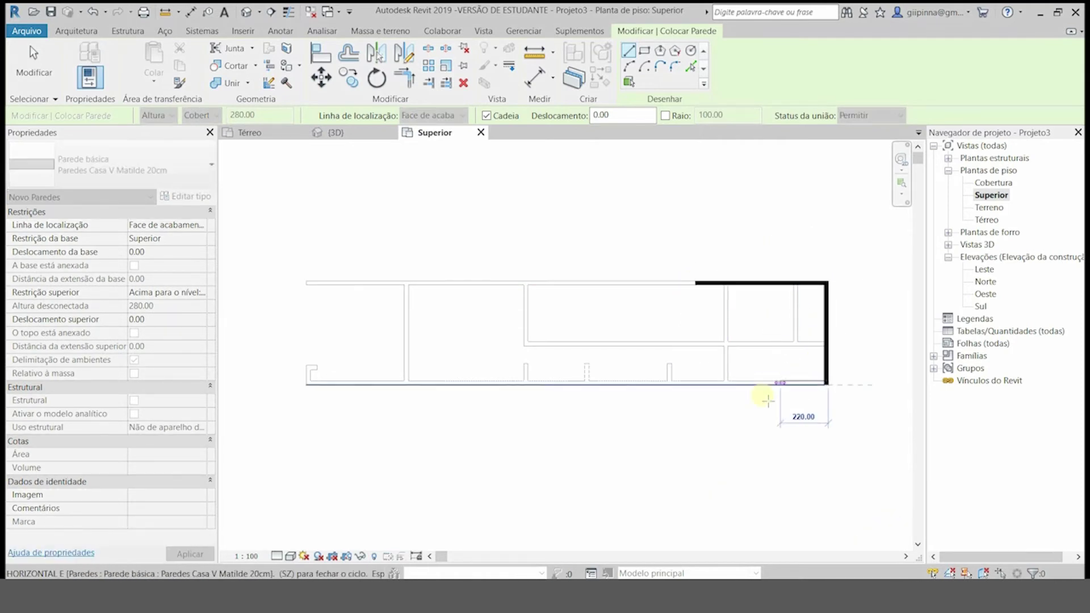
click(696, 384)
key(Escape)
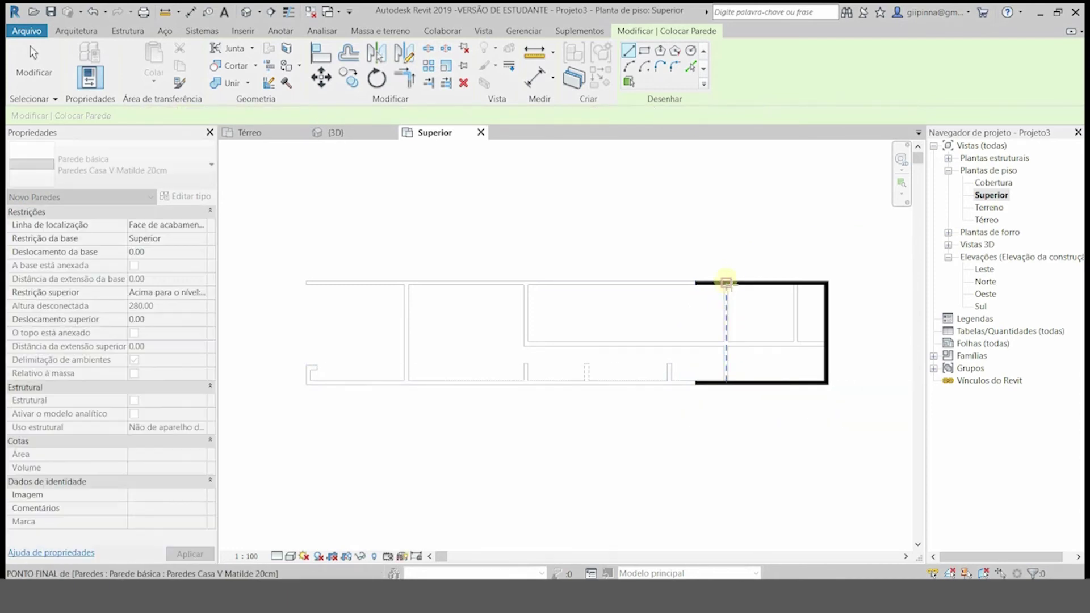
Draw a cross wall between the two long upper-floor walls, over the underlay's cross wall
click(726, 283)
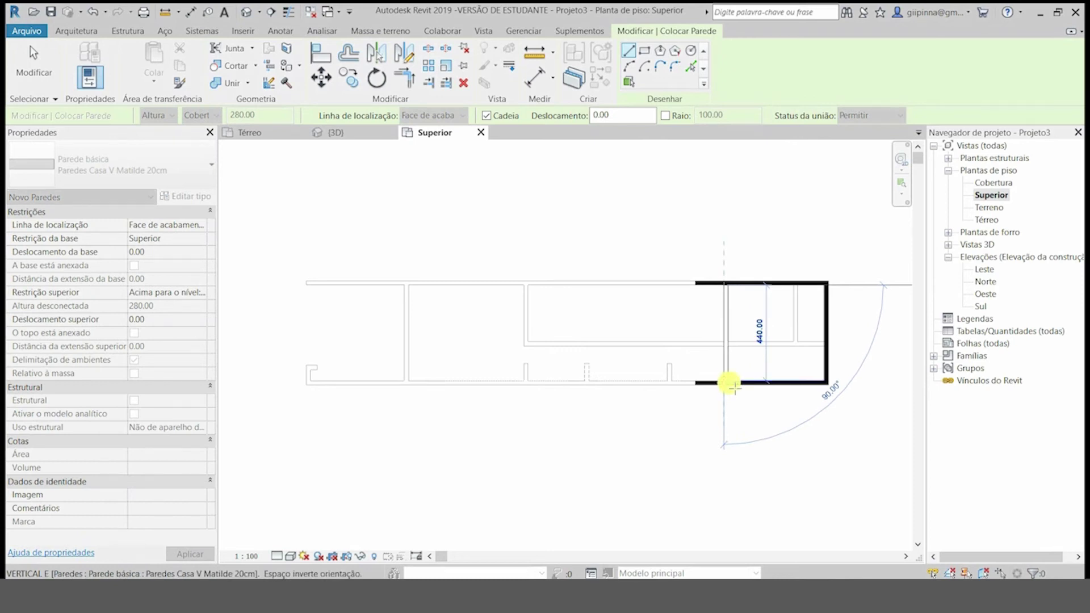
click(729, 383)
key(Escape)
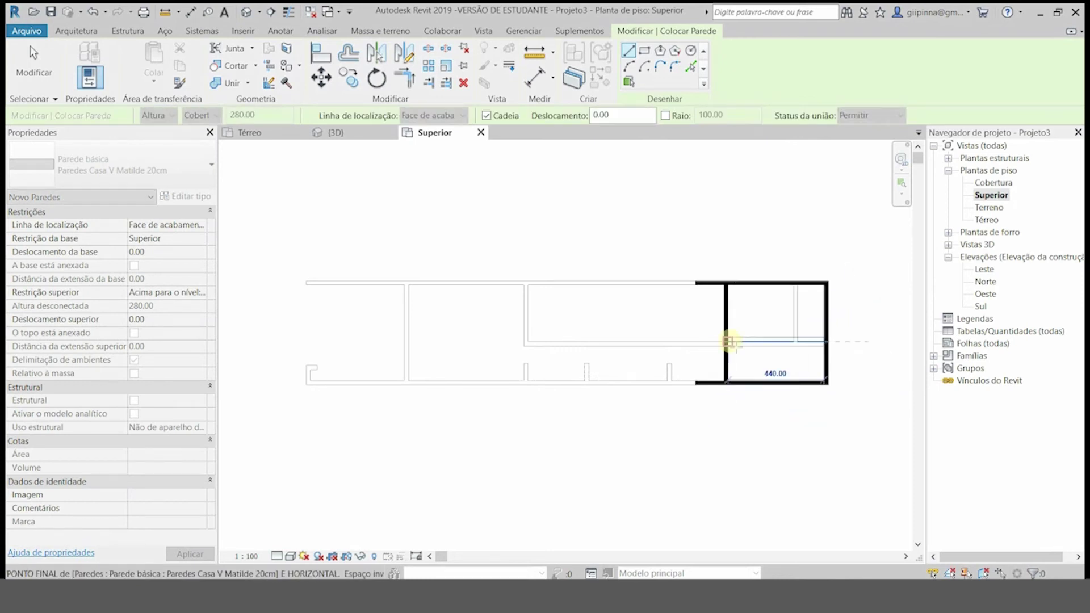
Add the horizontal partition from the end wall to the cross wall and the short vertical partition above it, following the underlay
key(space)
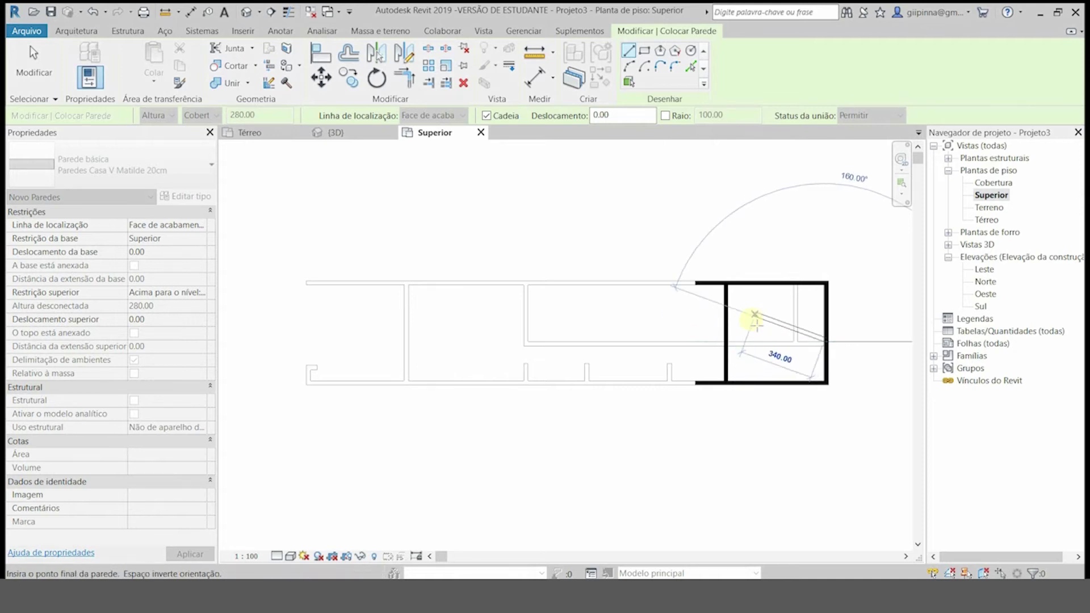
scroll(741, 341, up, 3)
scroll(392, 372, down, 3)
scroll(522, 366, up, 6)
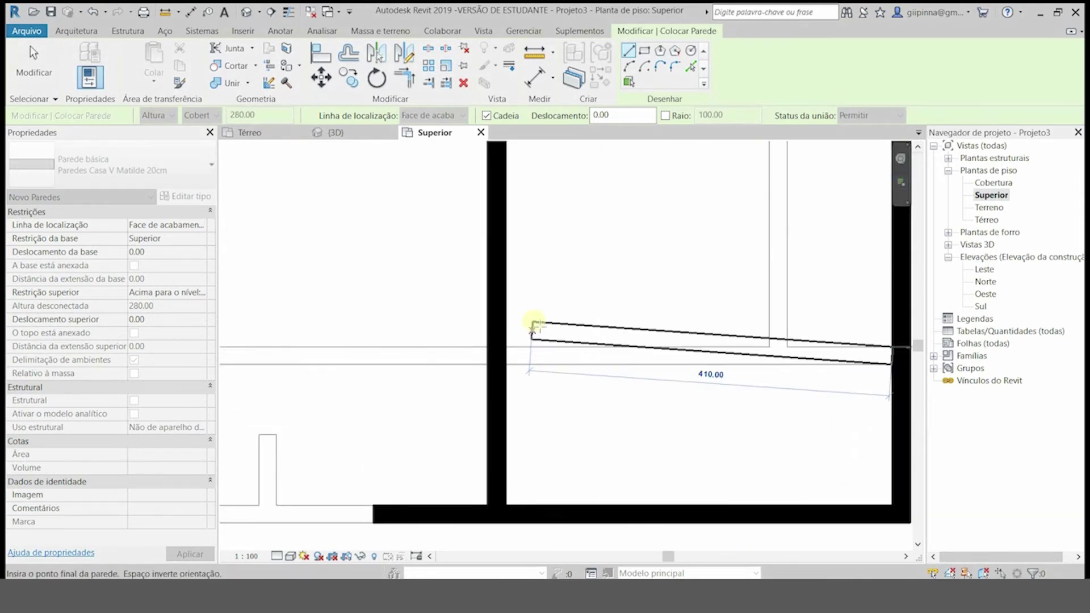
click(505, 347)
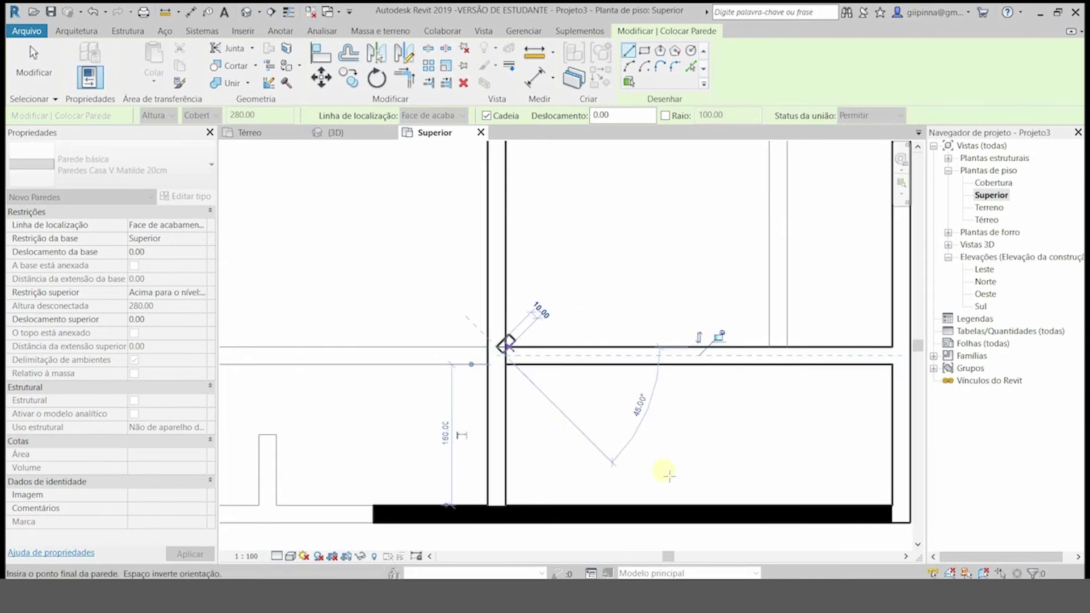
scroll(676, 443, down, 3)
click(683, 416)
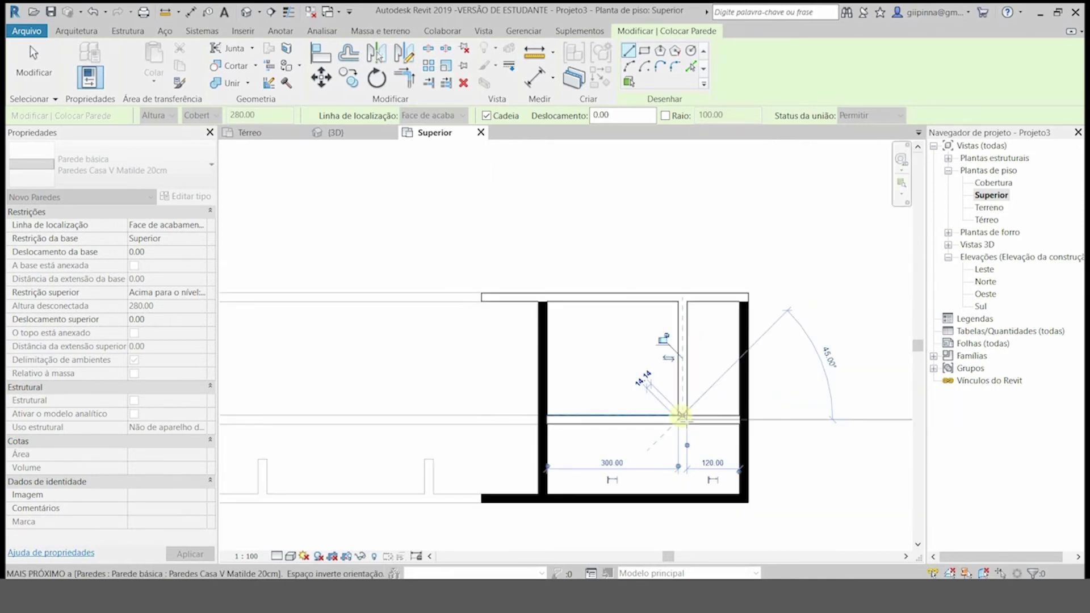
key(Escape)
click(34, 65)
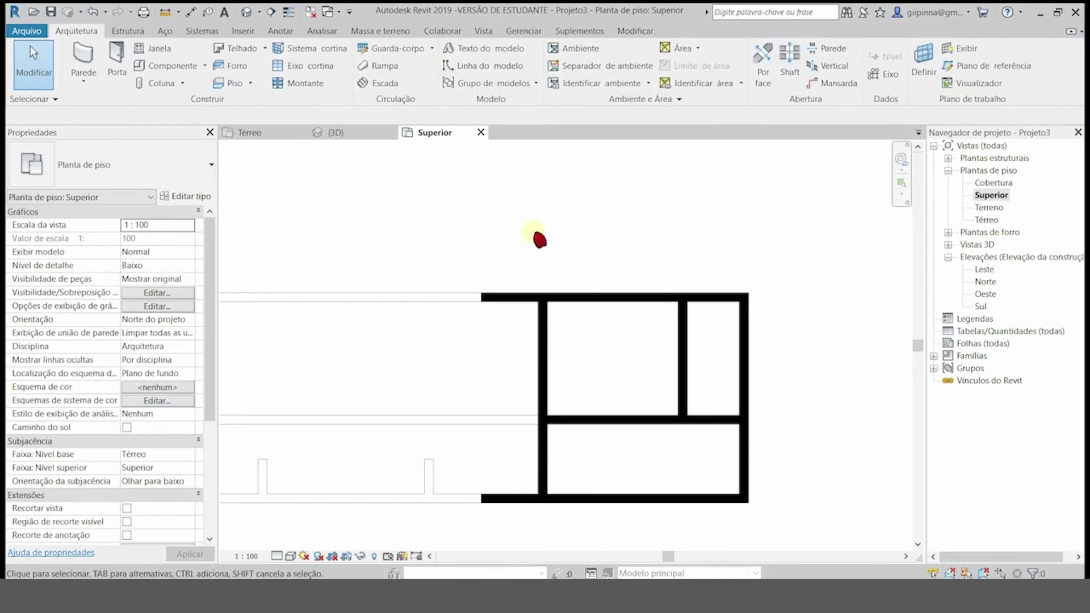
Try to pull the upper long wall's end at the outer corner back to the cross wall
scroll(679, 252, down, 2)
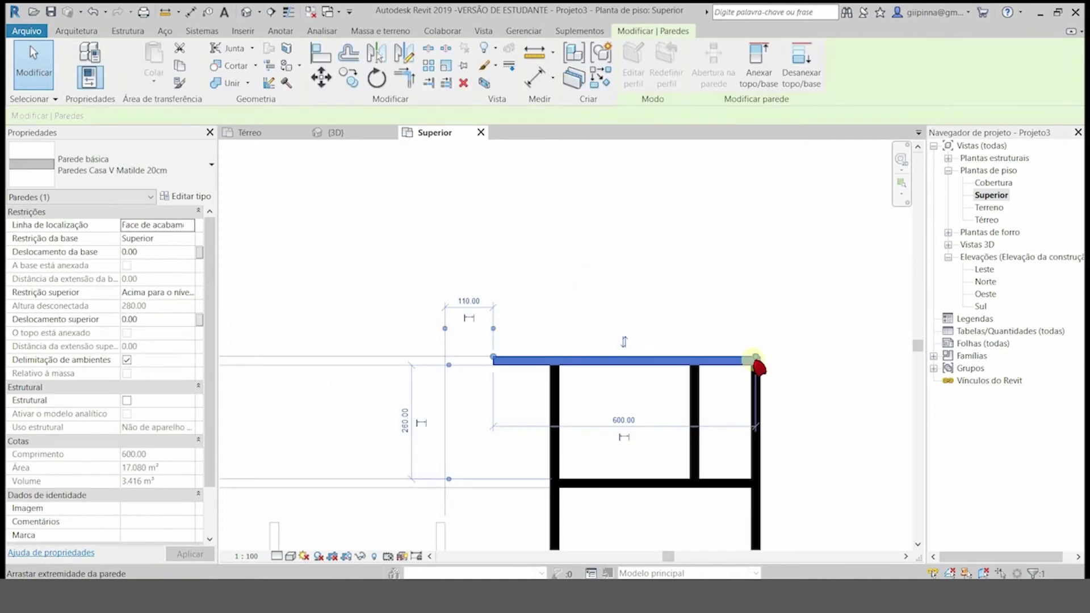
drag(757, 361, 554, 357)
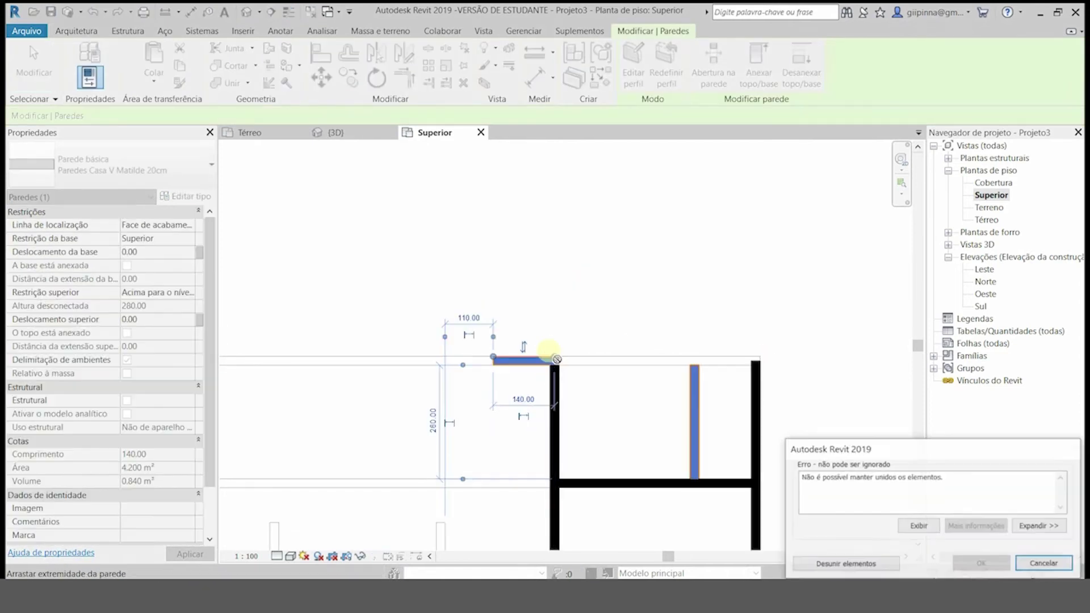
click(590, 313)
Shorten the upper long wall by pulling its free end back to the cross wall
click(499, 361)
drag(522, 354, 551, 355)
click(584, 265)
Draw a separate wall stub about 120 long extending the upper long wall past the cross wall
click(83, 59)
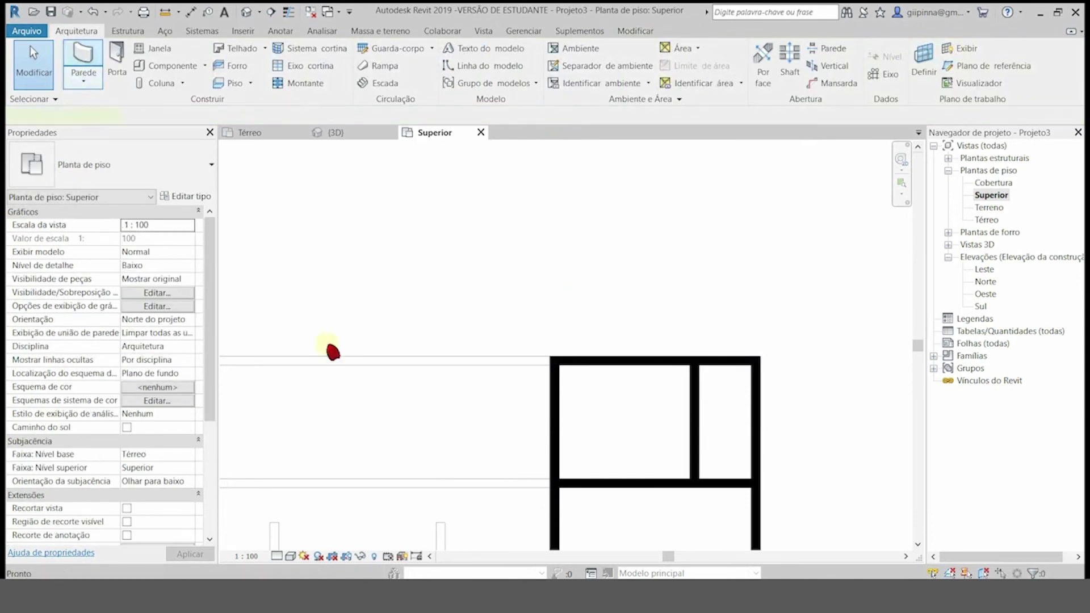
click(550, 358)
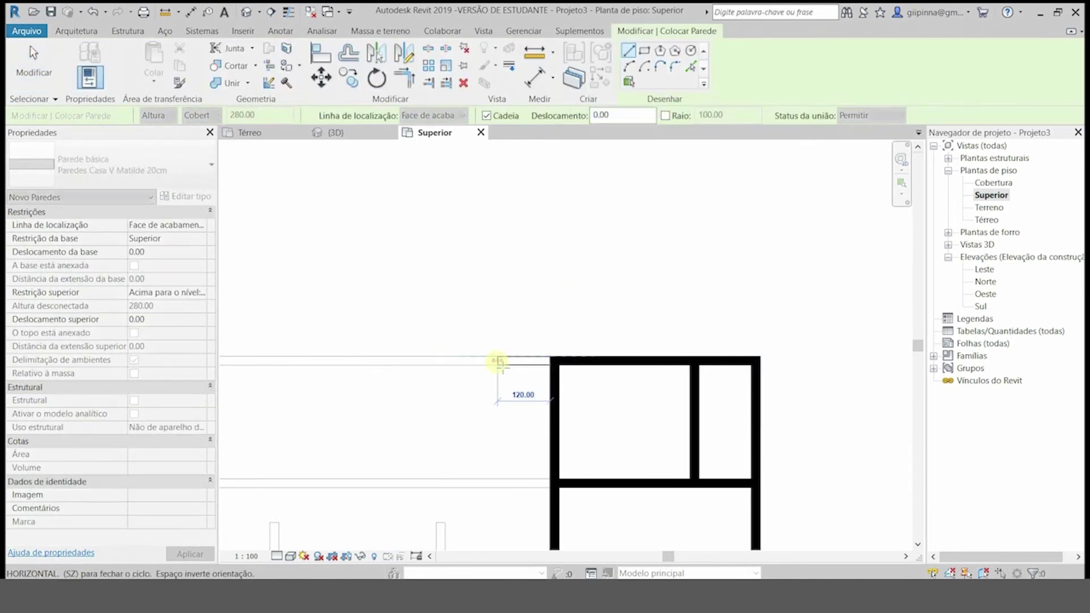
click(497, 361)
key(Escape)
scroll(417, 264, down, 3)
scroll(470, 500, up, 3)
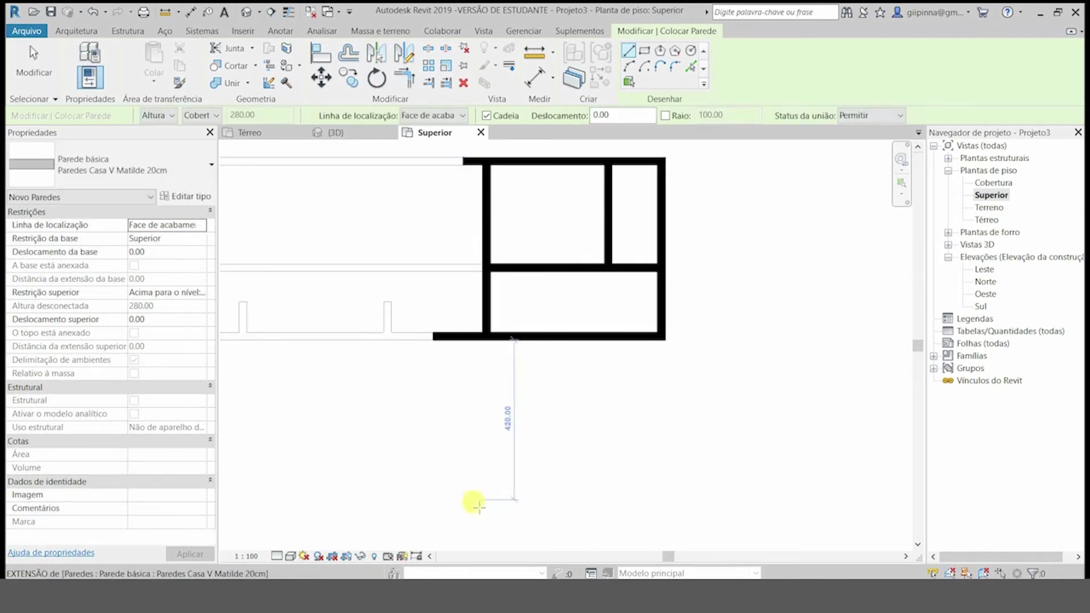
Align the free end of the lower long wall with the end of the upper wall stub
scroll(420, 216, up, 2)
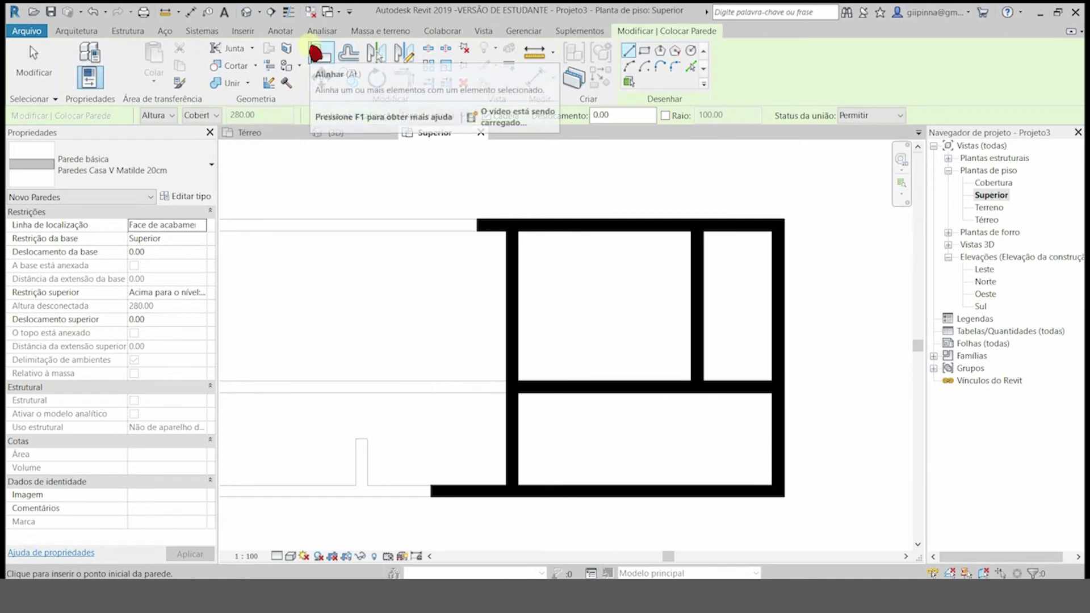
click(317, 52)
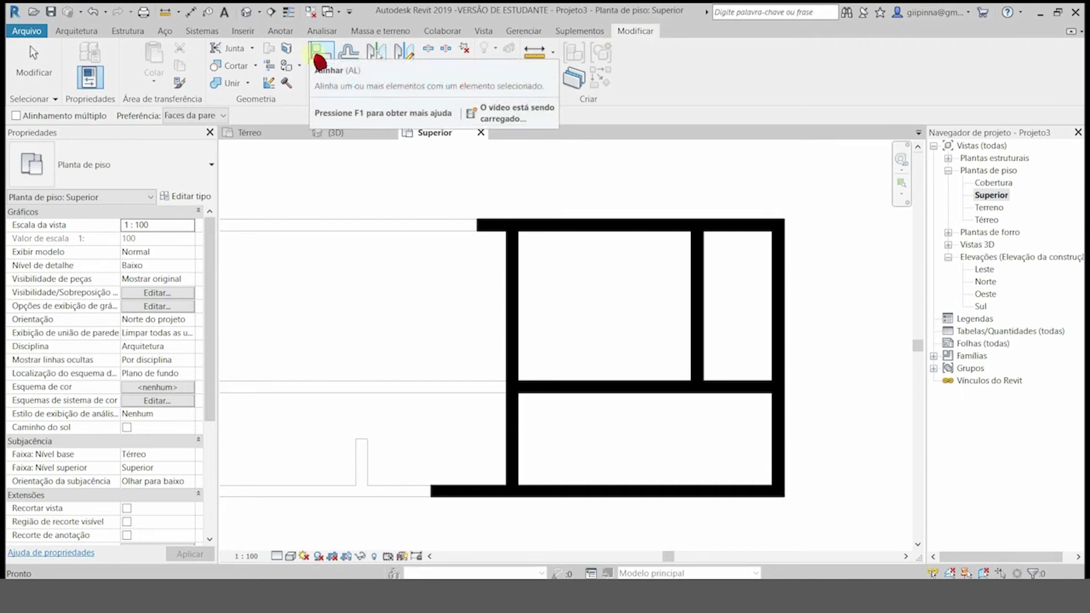
click(474, 223)
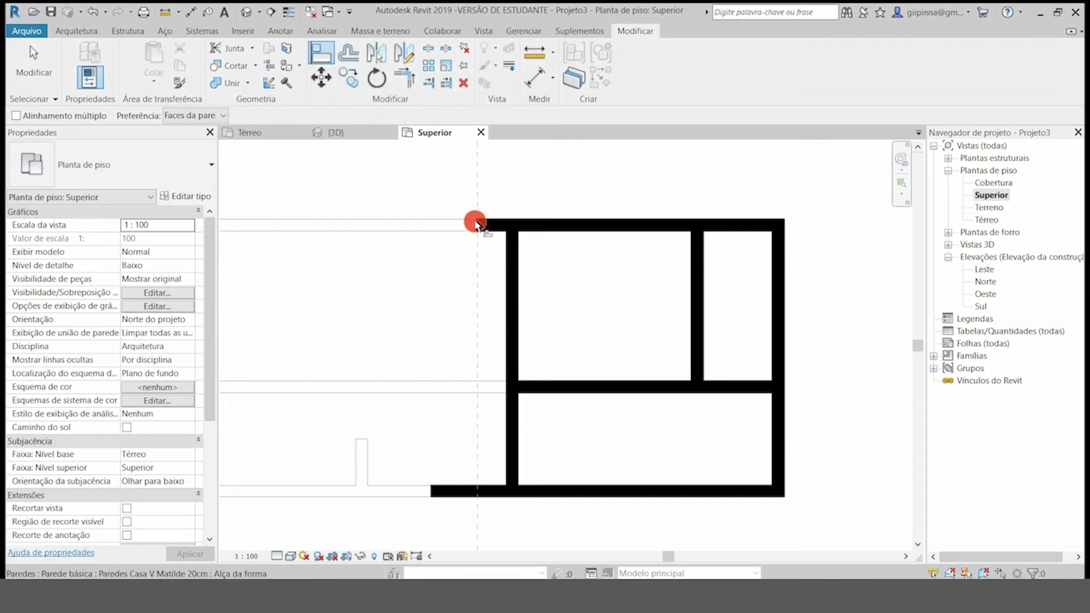
click(430, 491)
click(459, 342)
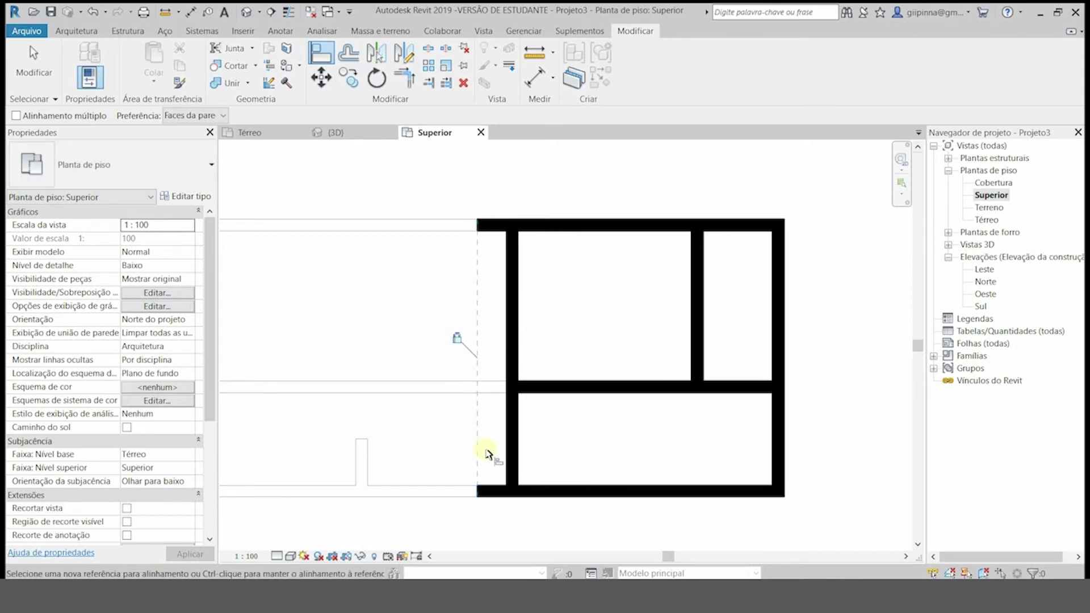
click(34, 65)
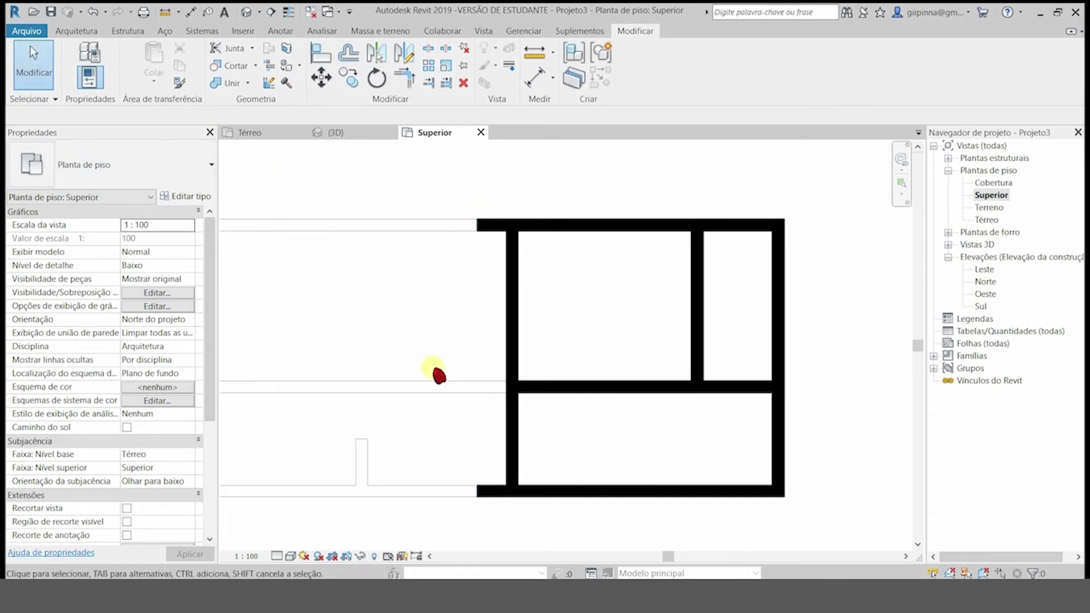
Open the {3D} view and inspect the upper-floor walls above the ground floor
scroll(749, 414, down, 4)
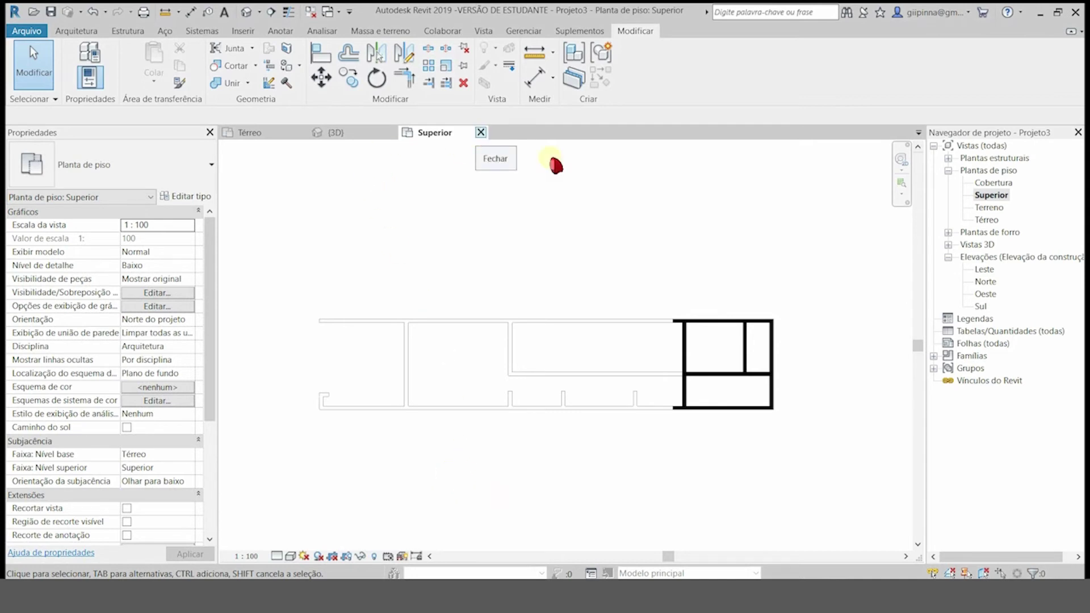
double_click(979, 250)
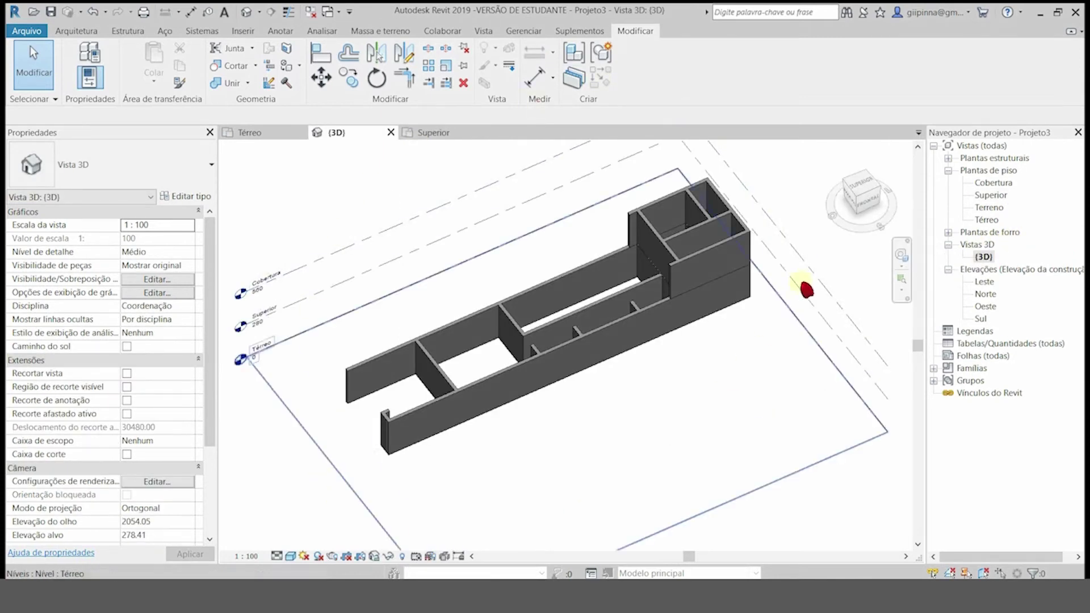
scroll(621, 555, down, 1)
scroll(769, 234, up, 3)
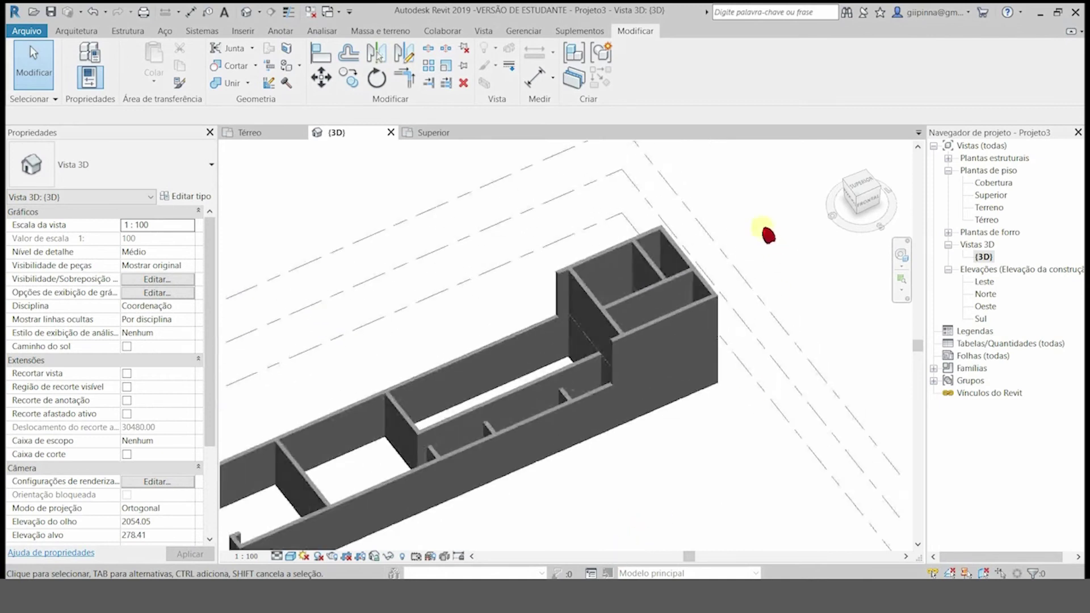
Open the Sul elevation and check the Cobertura level
double_click(981, 319)
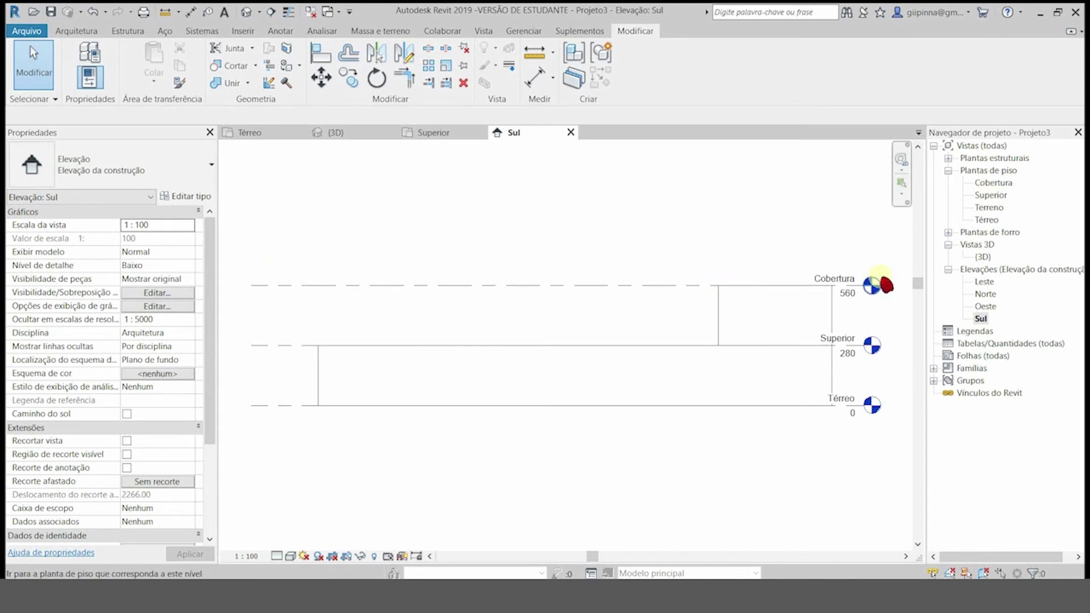
click(632, 284)
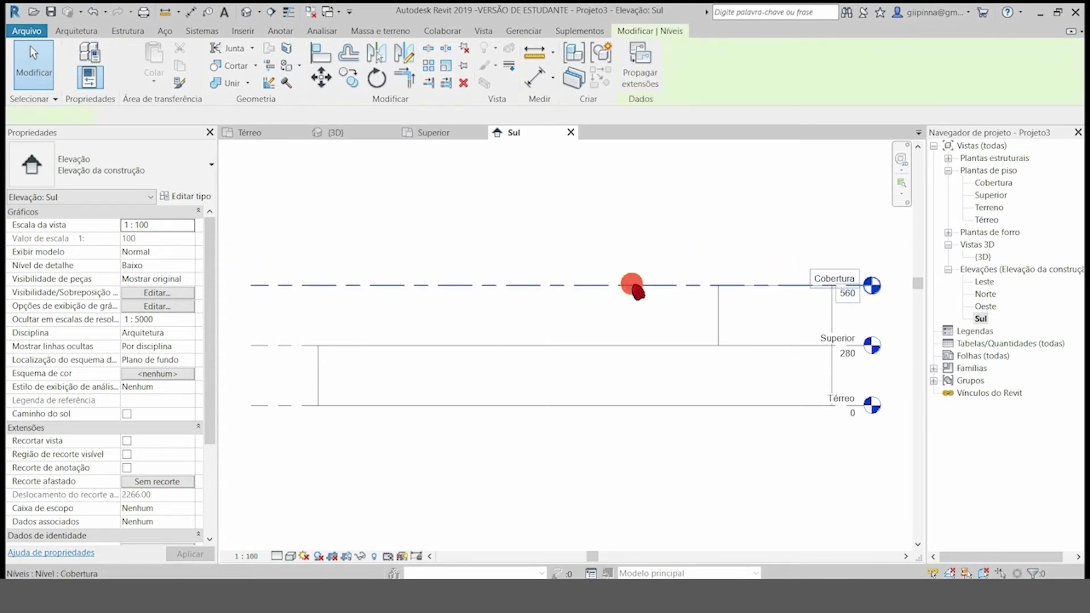
click(647, 249)
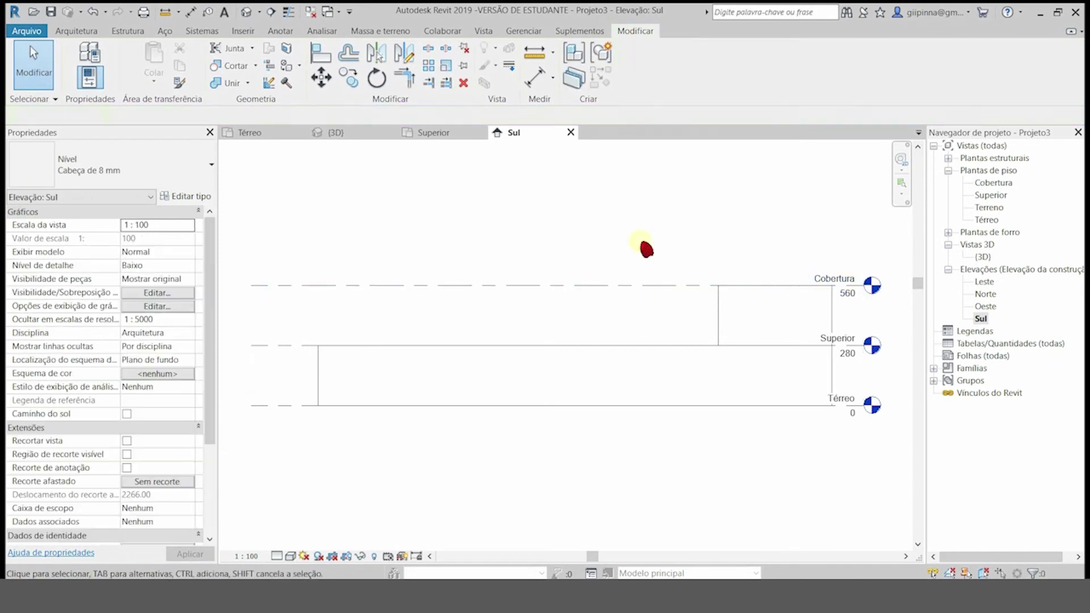
Copy the Cobertura level straight up to create a new level about 250 above it
click(77, 31)
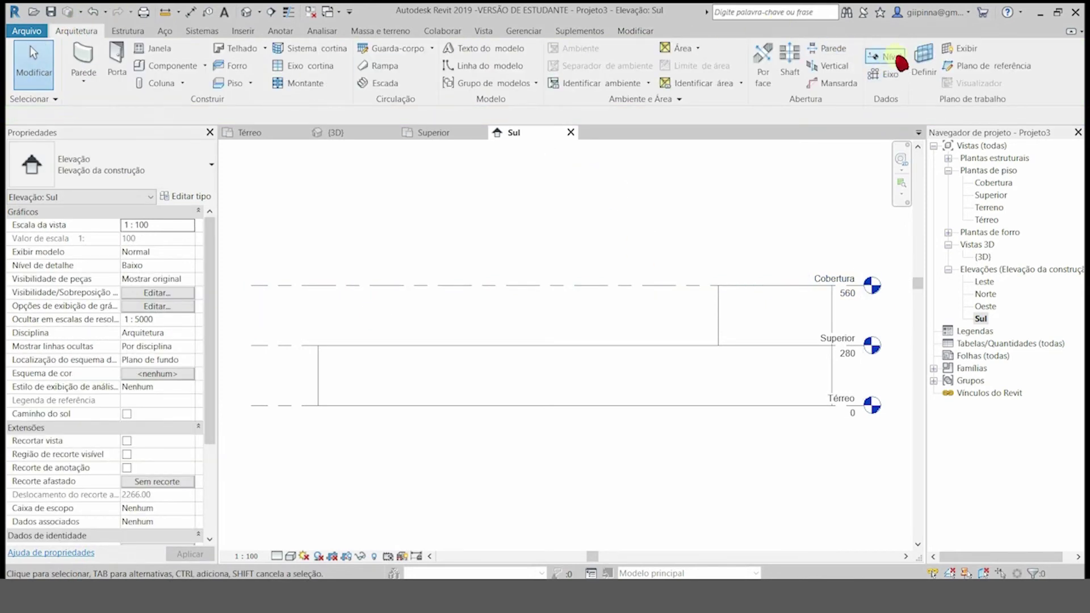
click(884, 74)
click(662, 286)
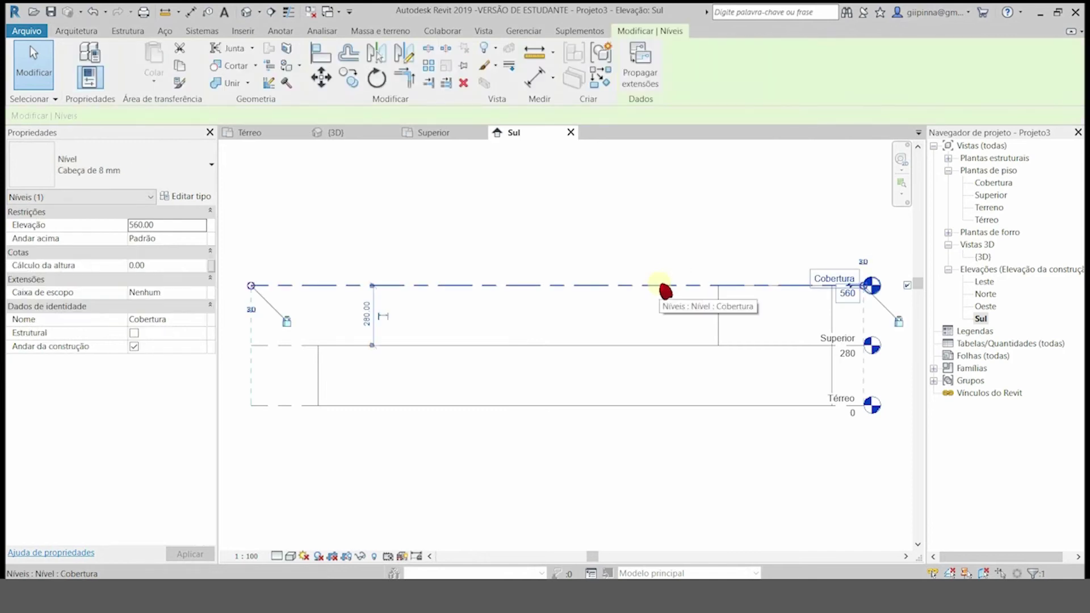
click(426, 171)
click(348, 78)
click(583, 292)
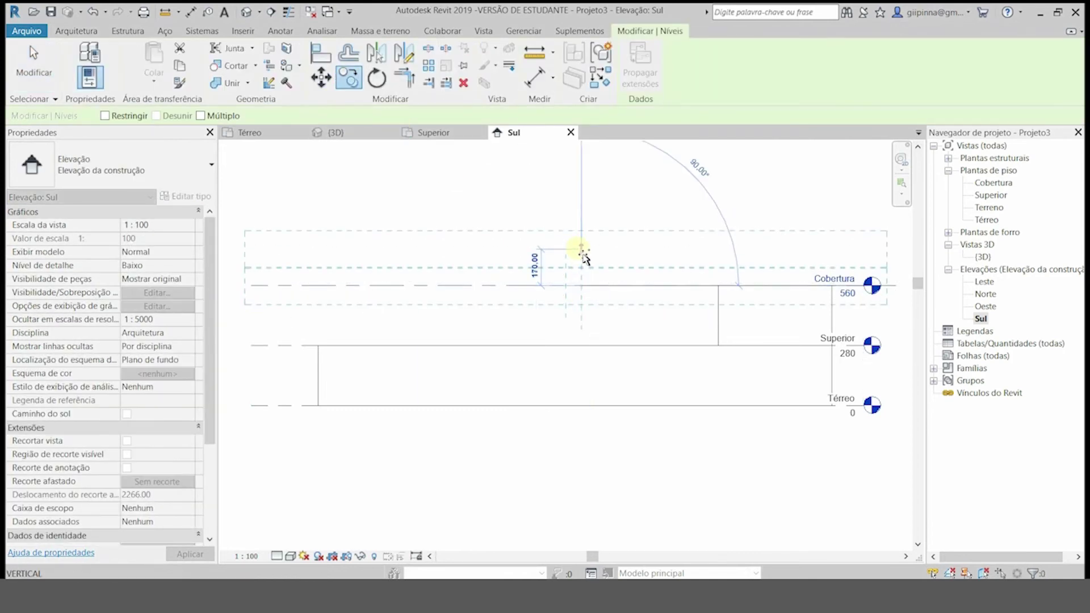
click(580, 232)
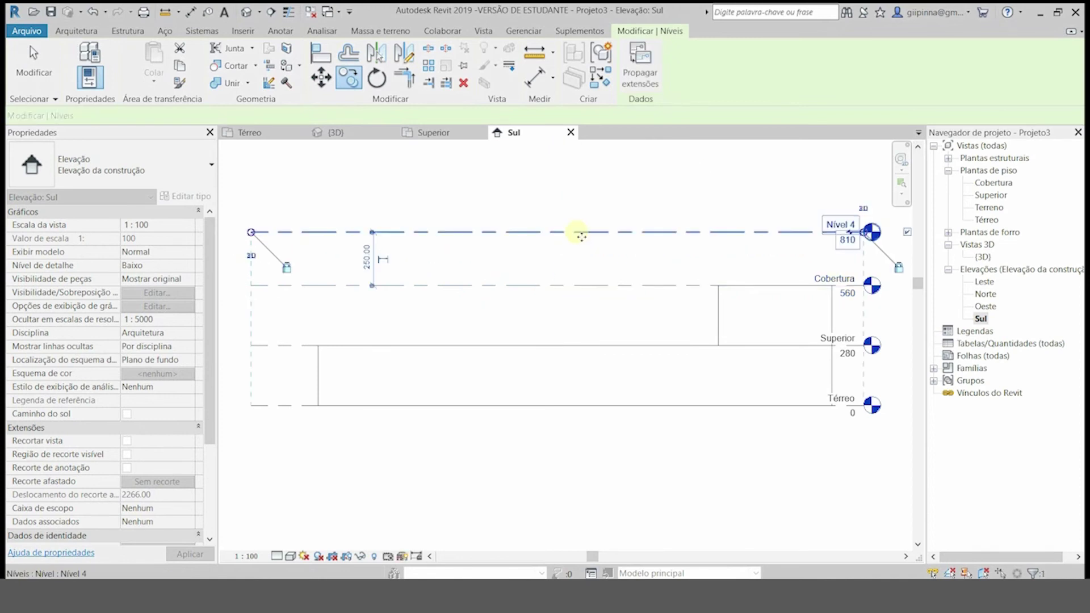
click(35, 63)
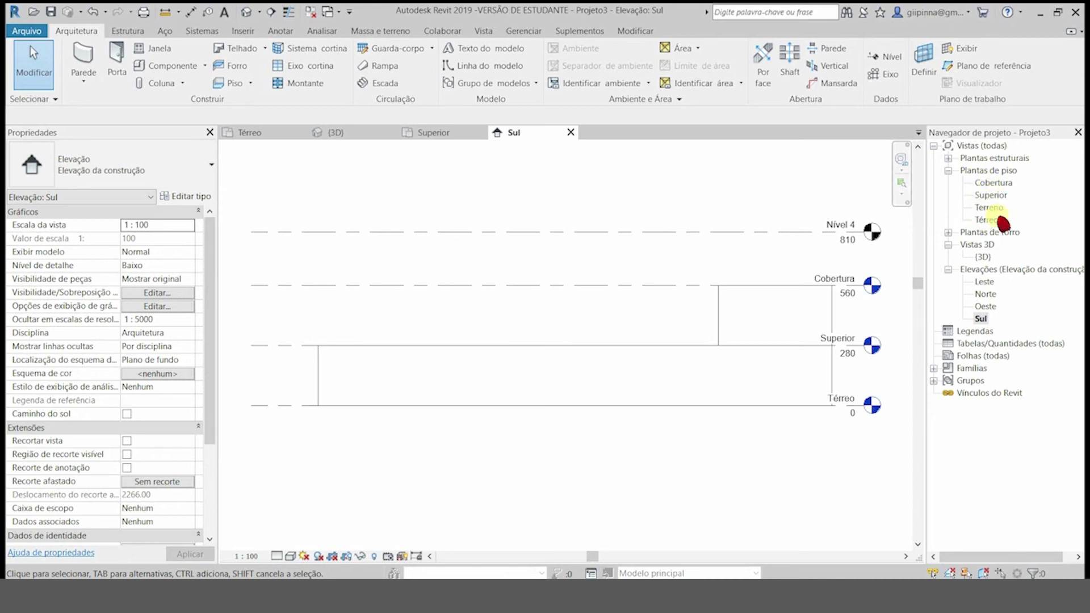
Rename the new top level as Gabarito
click(852, 234)
click(852, 233)
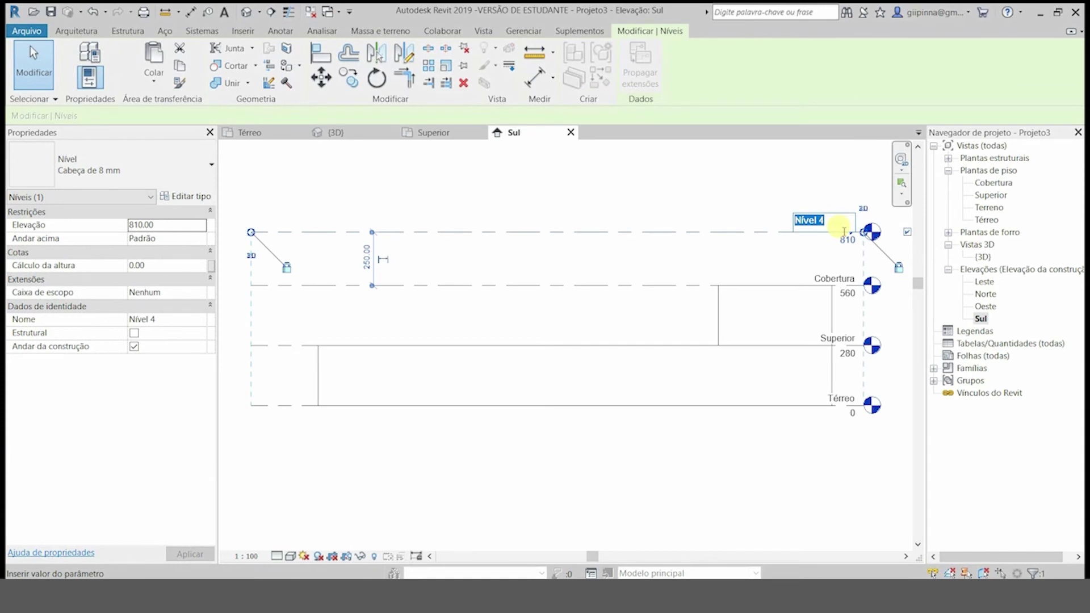
text(Gabarito)
click(722, 179)
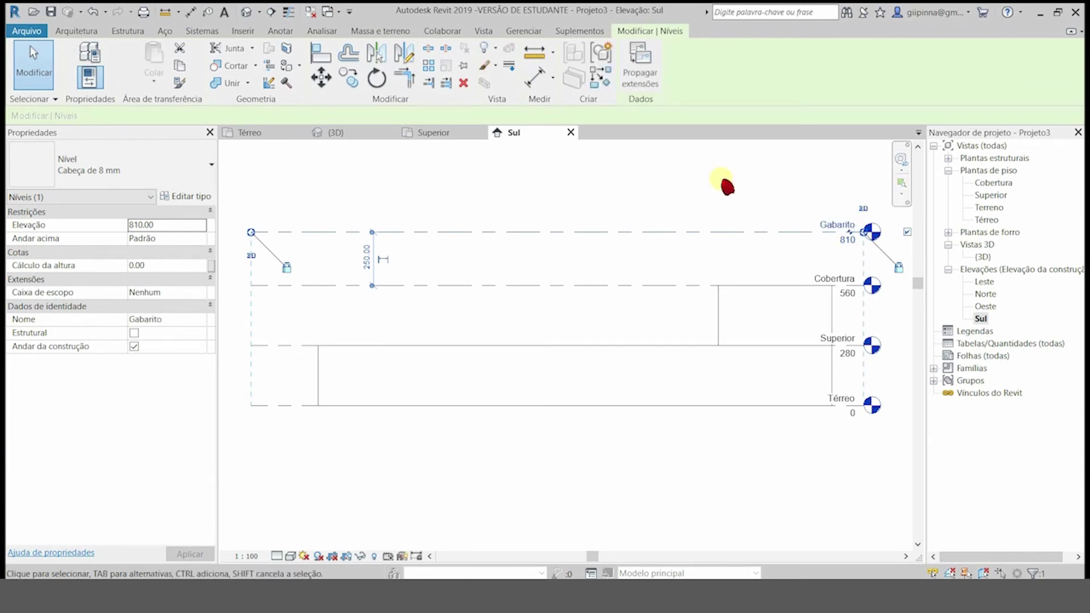
click(689, 178)
Set the elevation of the Gabarito level to 640
click(848, 241)
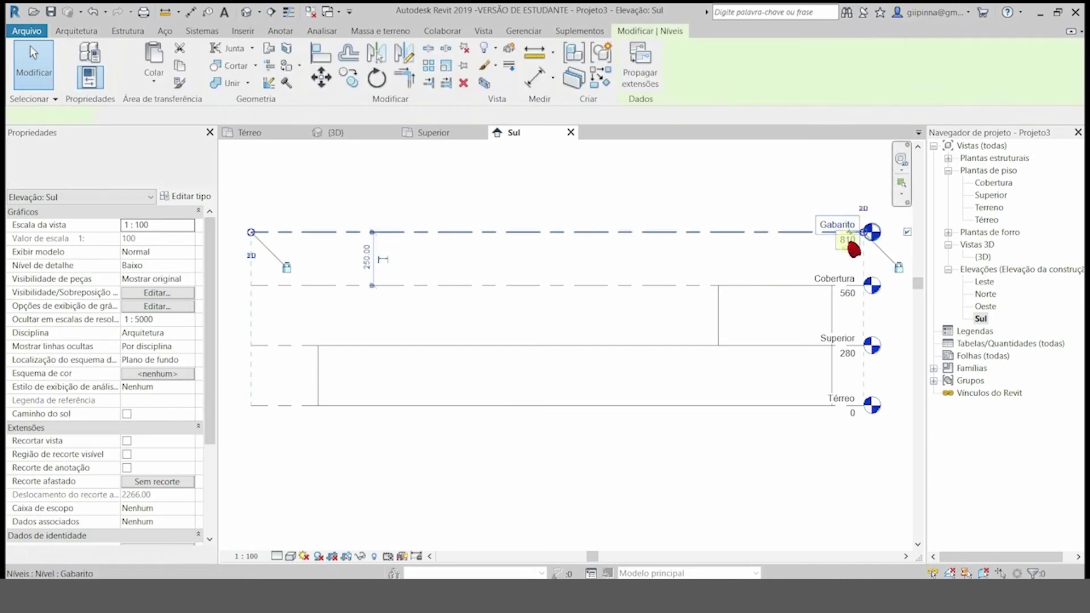
click(847, 239)
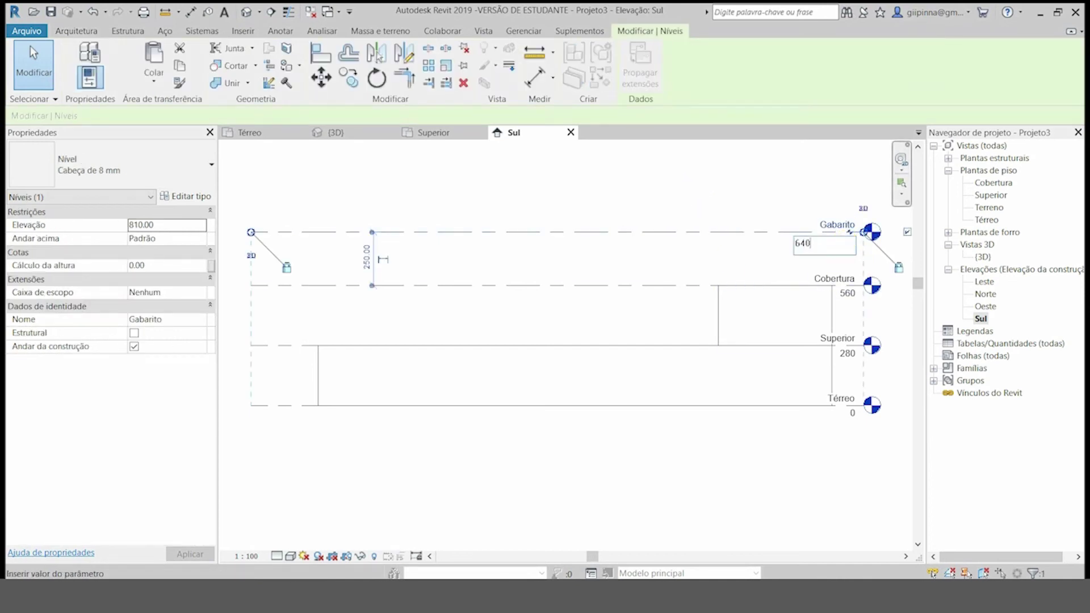
text(640)
key(Return)
click(828, 206)
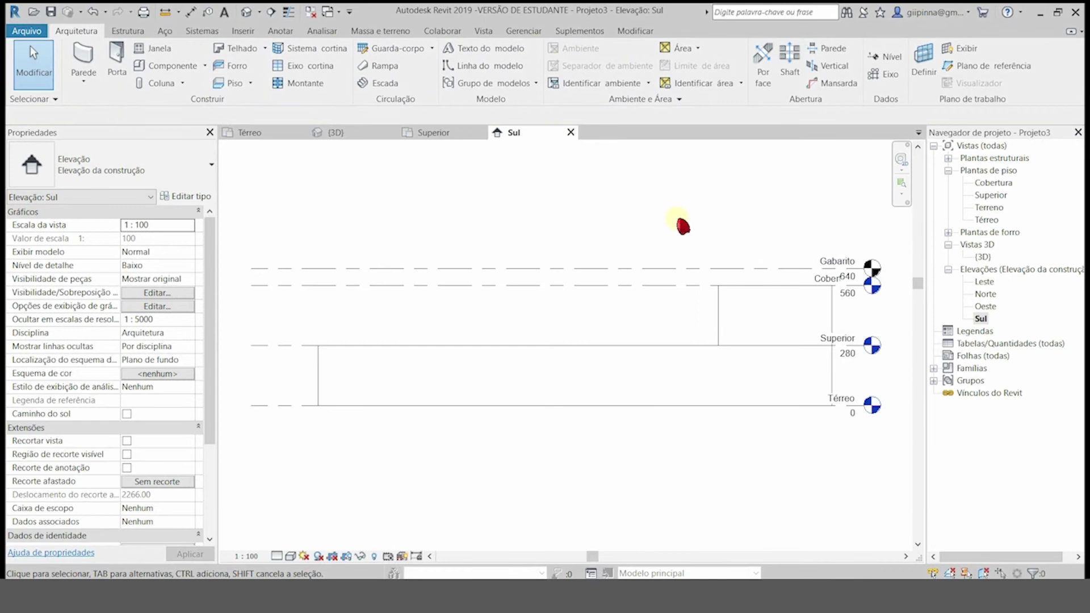
Hide the level head of the Gabarito level so it does not overlap the Cobertura label
click(711, 270)
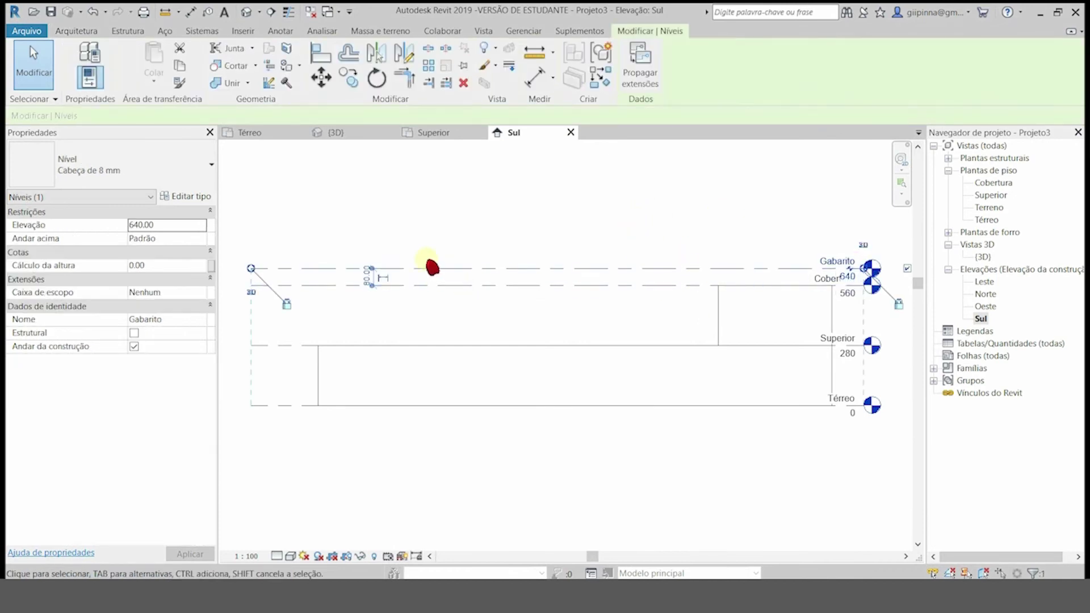
scroll(421, 262, down, 2)
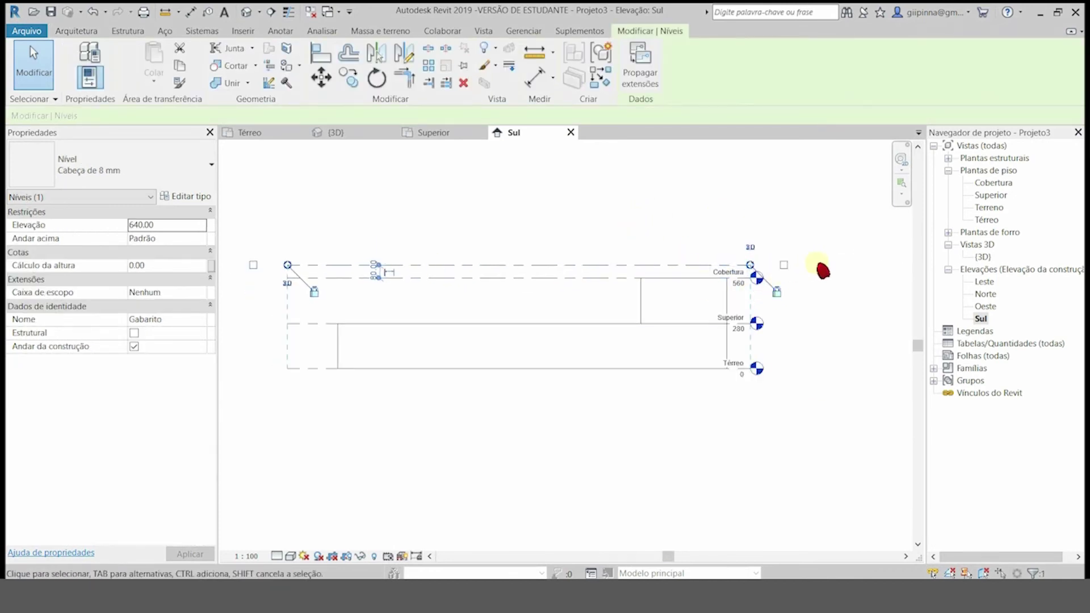
click(808, 220)
scroll(611, 244, up, 3)
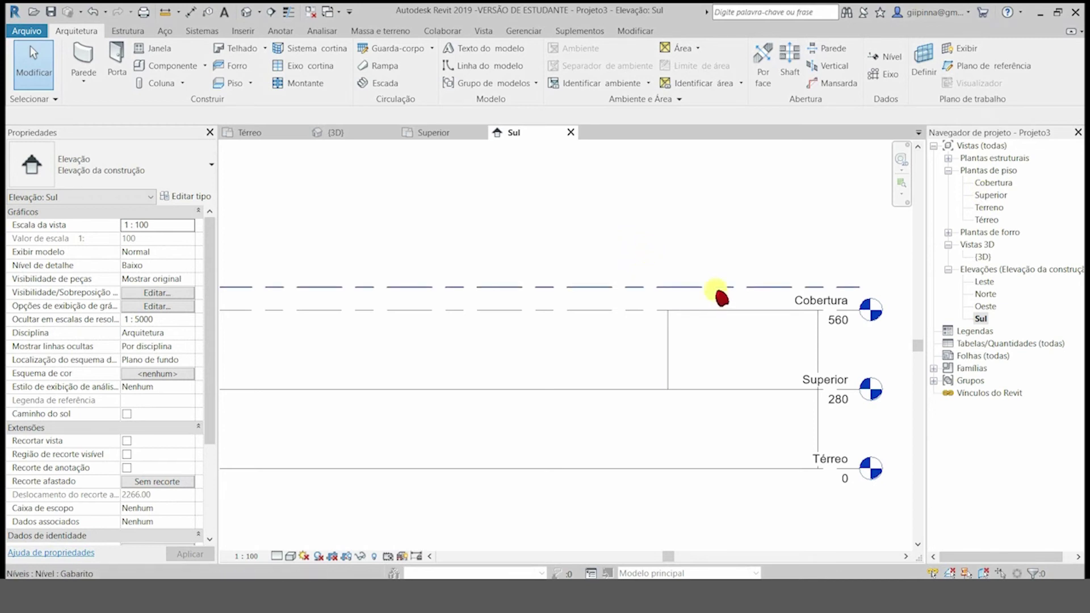
Open the Cobertura floor plan and set its underlay range from base level Térreo to top level Cobertura
click(995, 183)
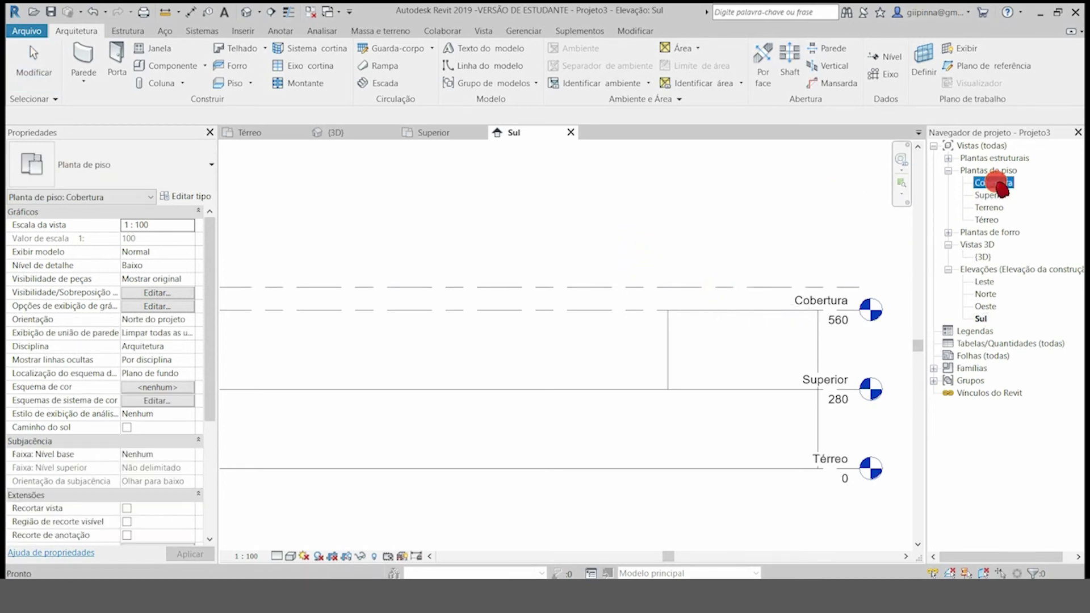
double_click(994, 183)
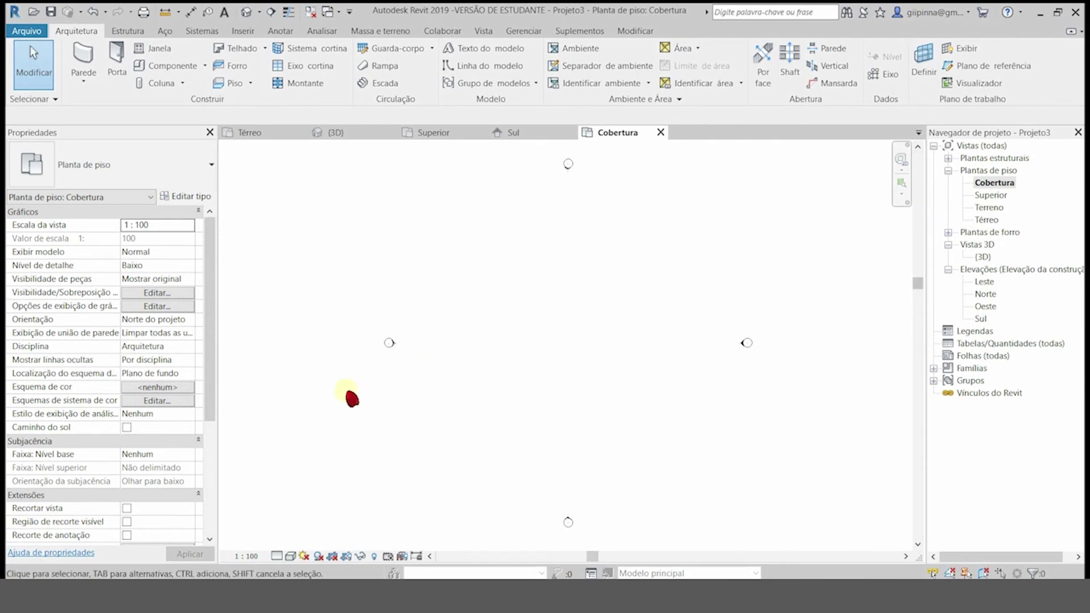
click(155, 455)
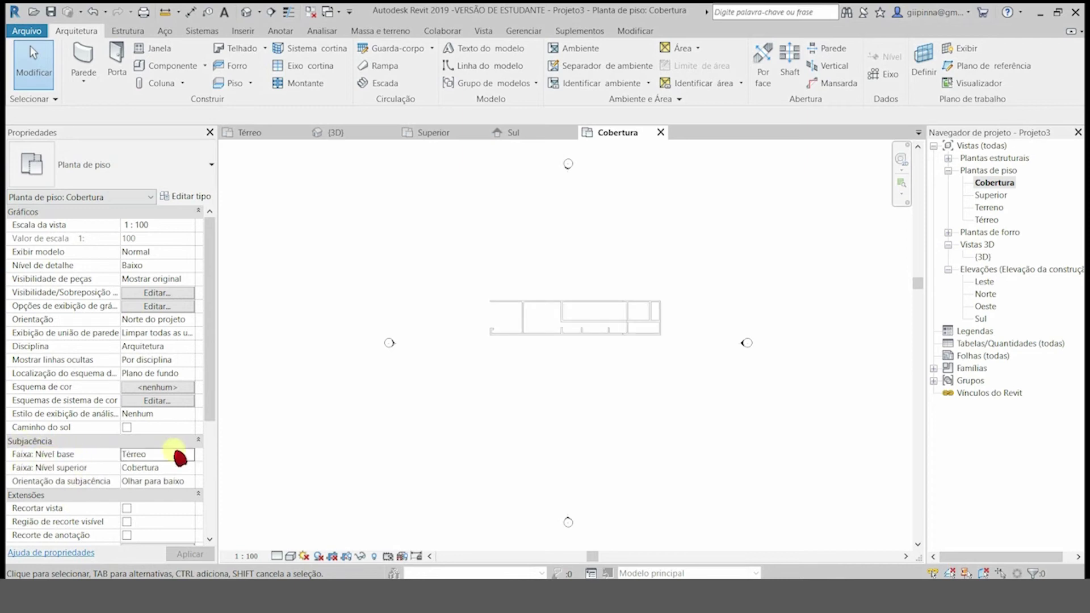
click(187, 454)
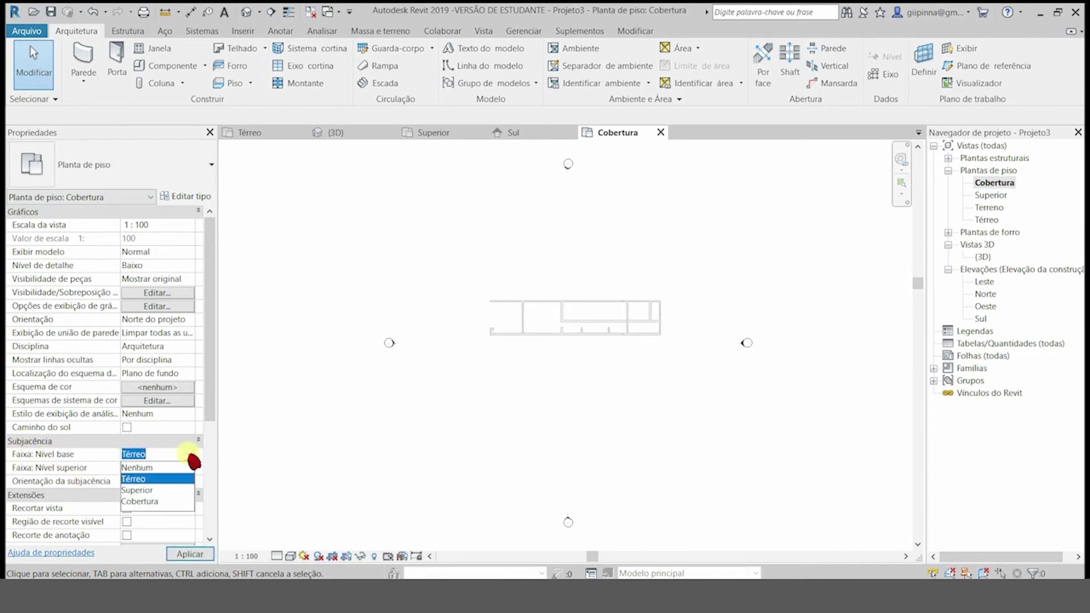
click(149, 482)
click(158, 469)
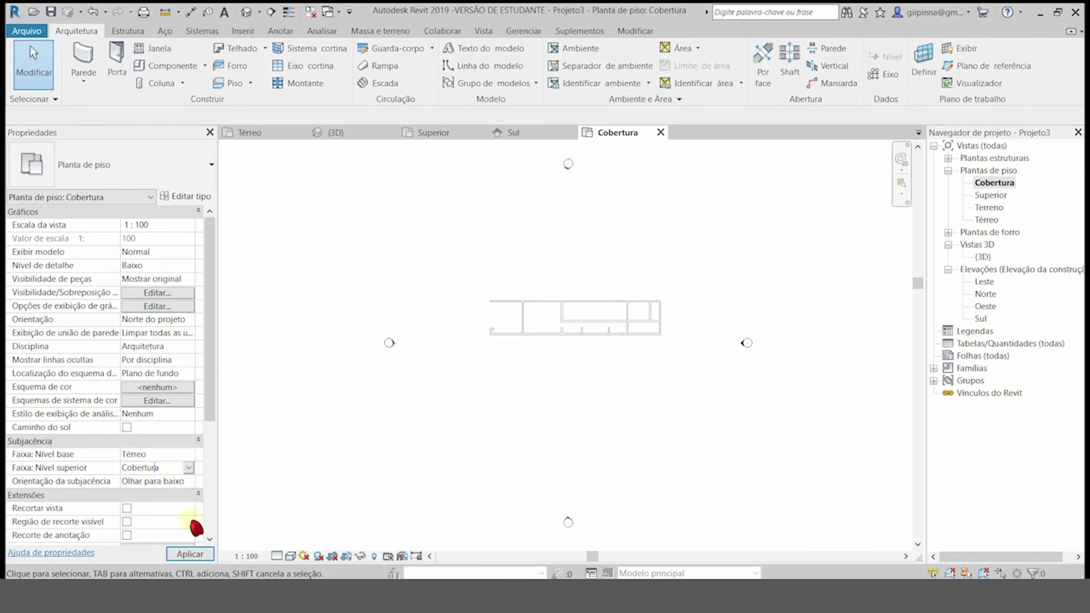
click(191, 555)
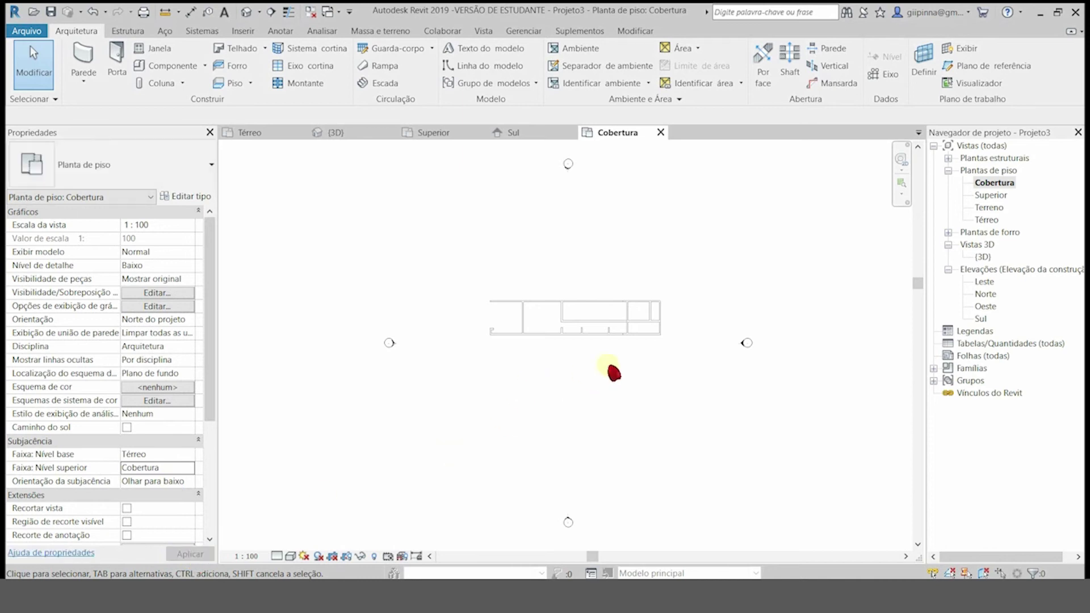
Draw Paredes Casa V Matilde 20cm walls up to Gabarito along the three outer sides of the building's east end
scroll(614, 373, up, 5)
scroll(724, 222, down, 3)
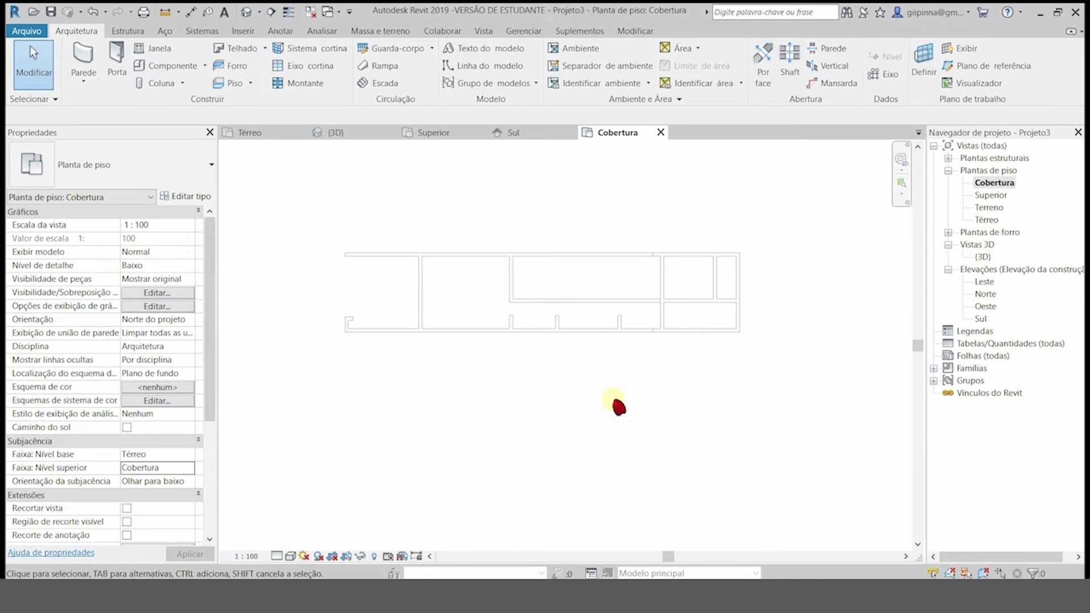
scroll(684, 214, up, 4)
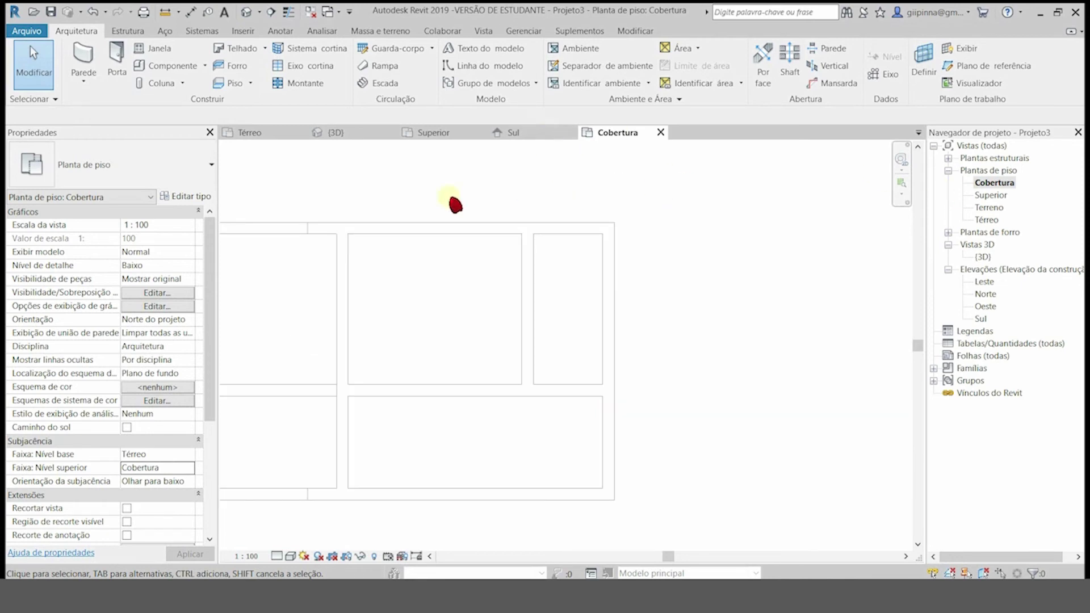
click(84, 60)
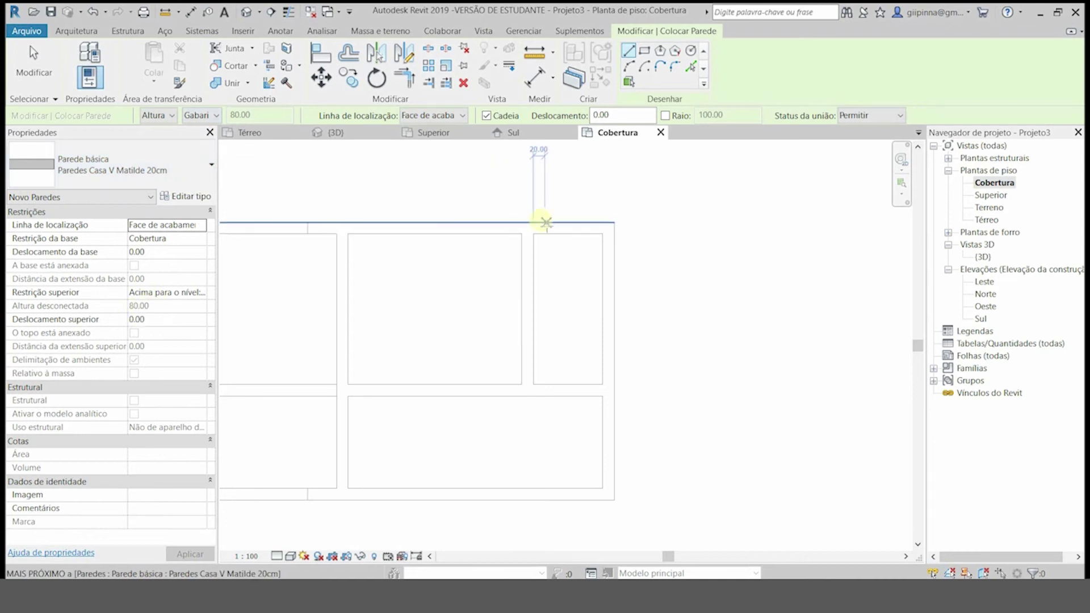
click(522, 223)
click(615, 222)
click(615, 501)
key(Escape)
key(Escape)
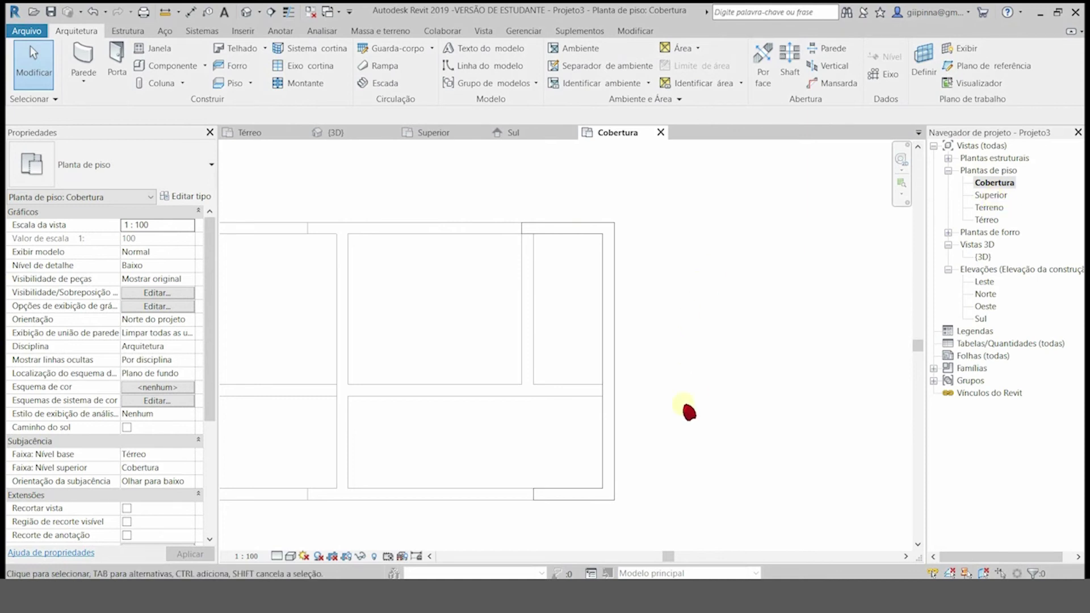
Align the free end of the short south wall with the end face of the north wall
click(636, 31)
click(321, 53)
click(523, 231)
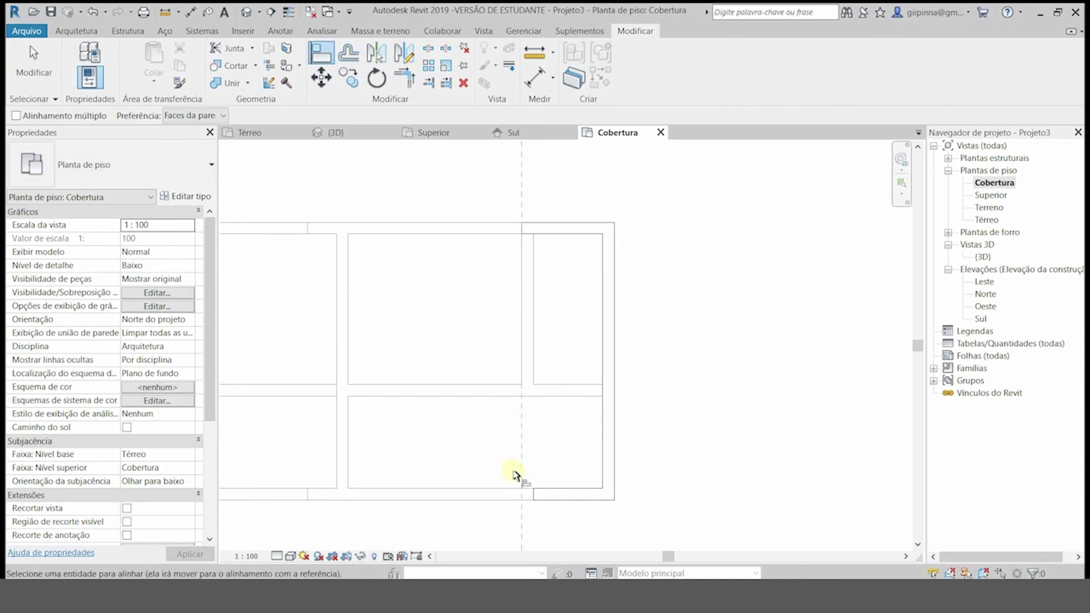
click(500, 343)
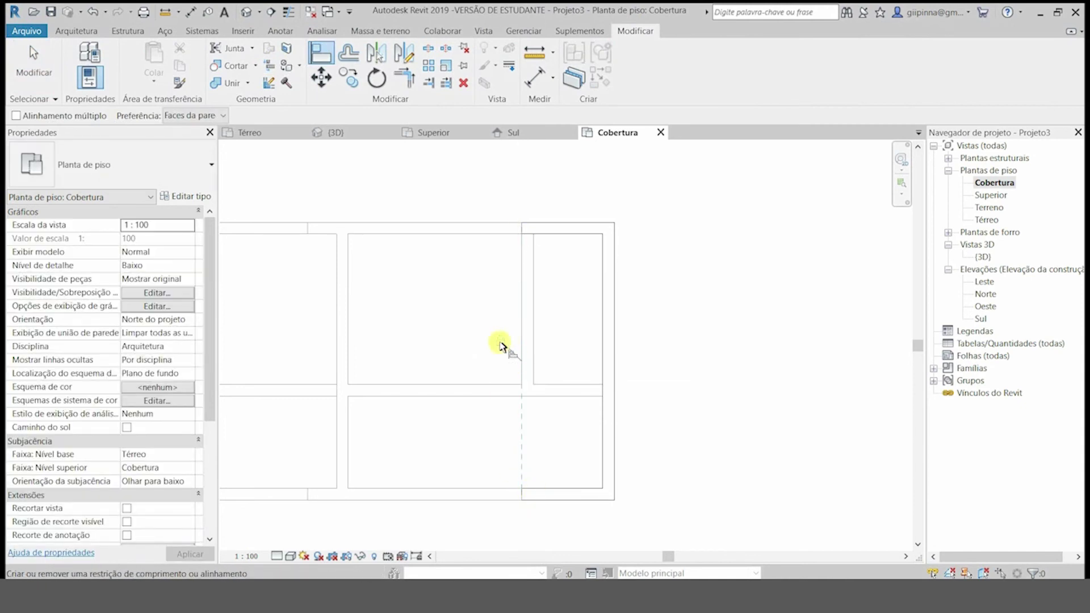
Draw a wall closing the open west side of the new Cobertura walls and check the enclosure in the {3D} view
click(76, 31)
click(86, 57)
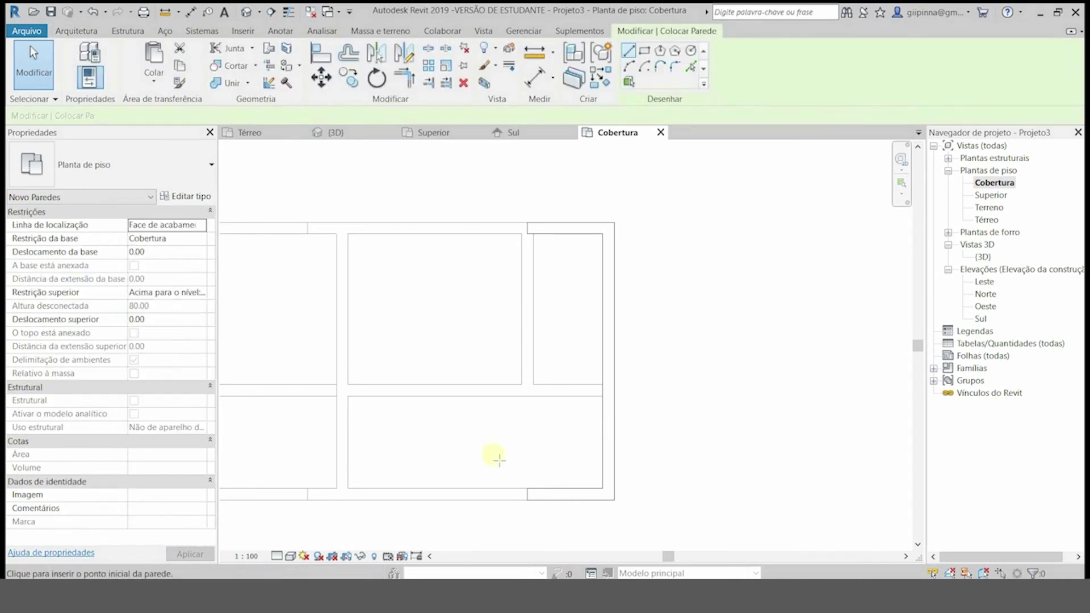
click(530, 499)
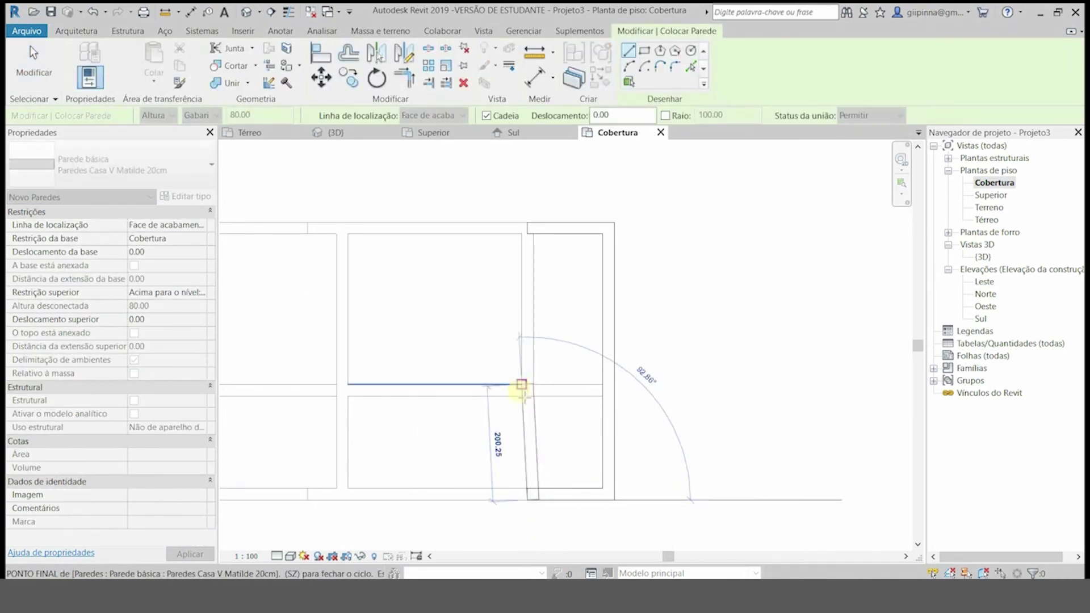
key(Escape)
click(522, 385)
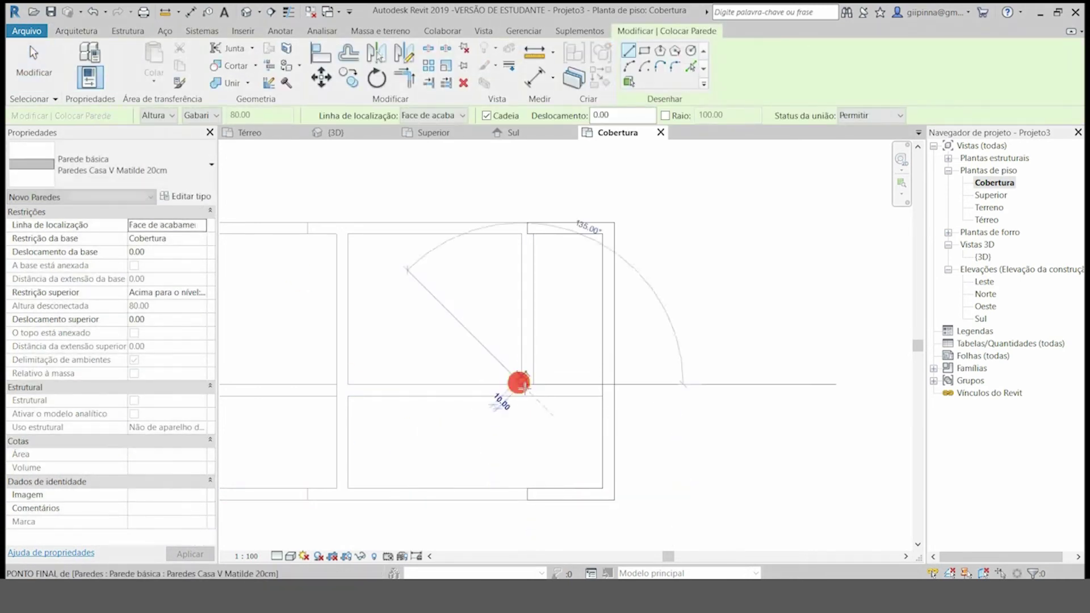
click(521, 500)
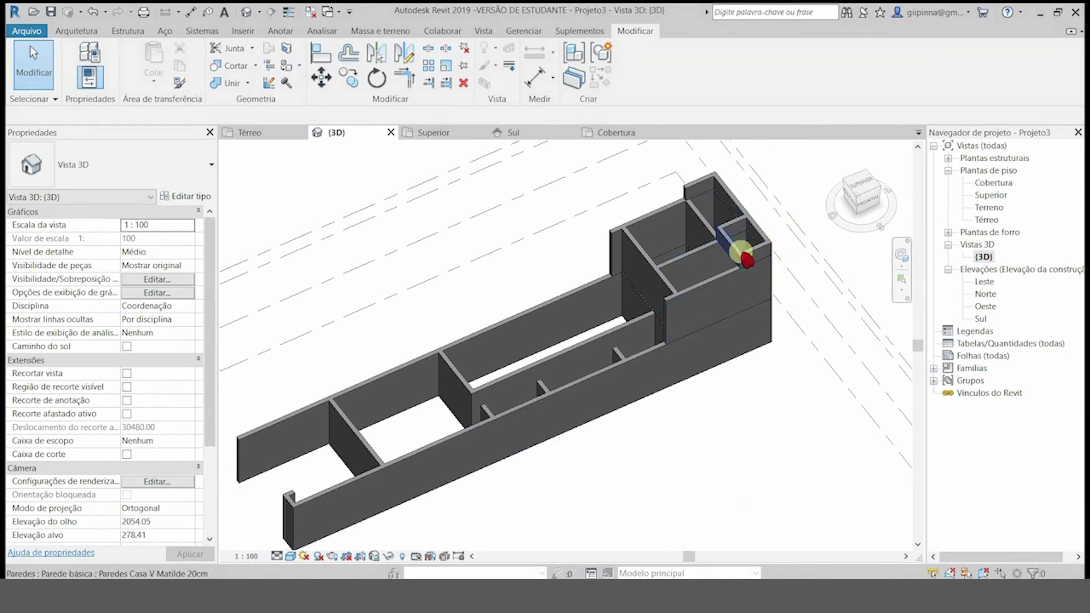
scroll(748, 260, up, 3)
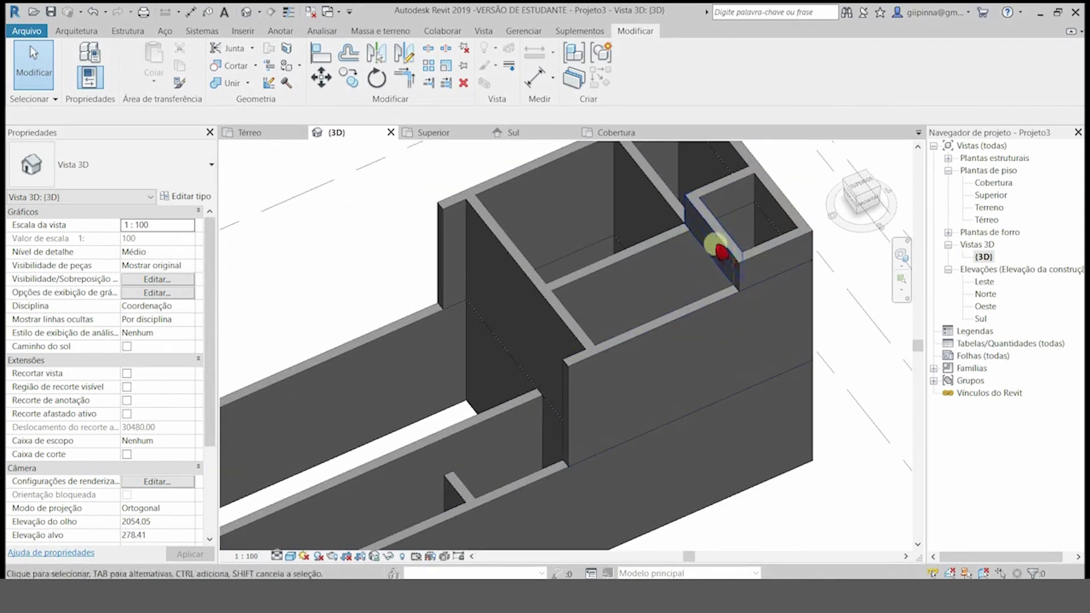
scroll(670, 272, down, 3)
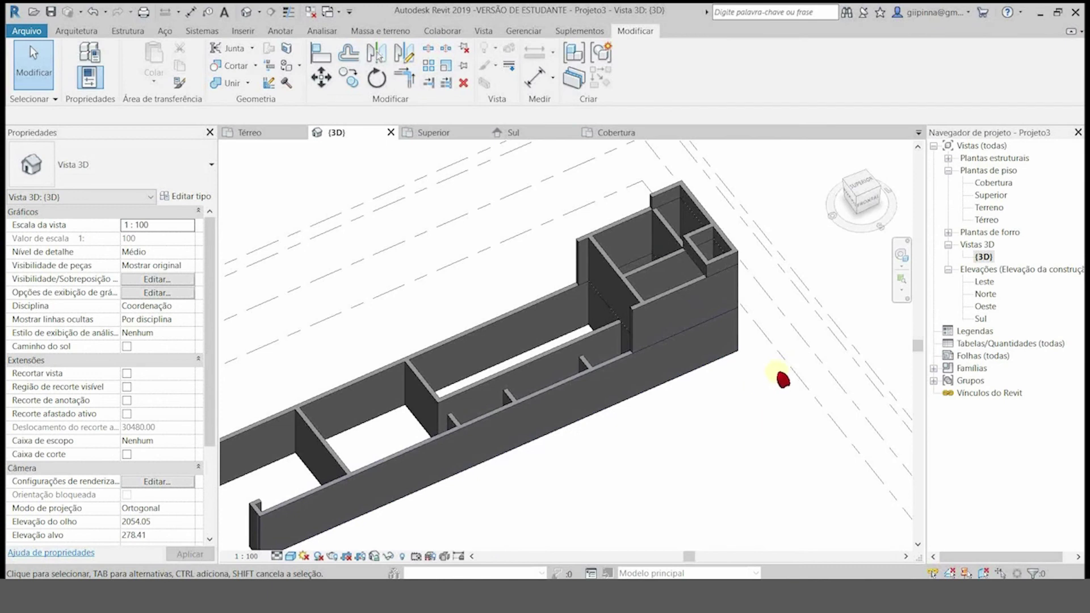
scroll(783, 379, down, 2)
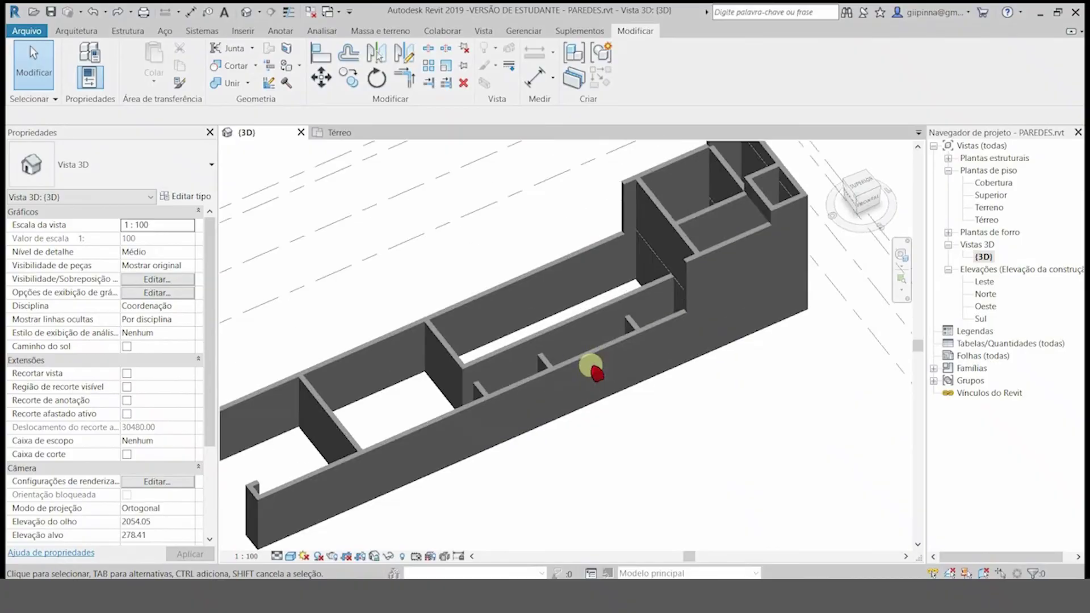
Change the long inner ground-floor wall beside the three short wall stubs to the Parede cortina type
scroll(591, 372, up, 3)
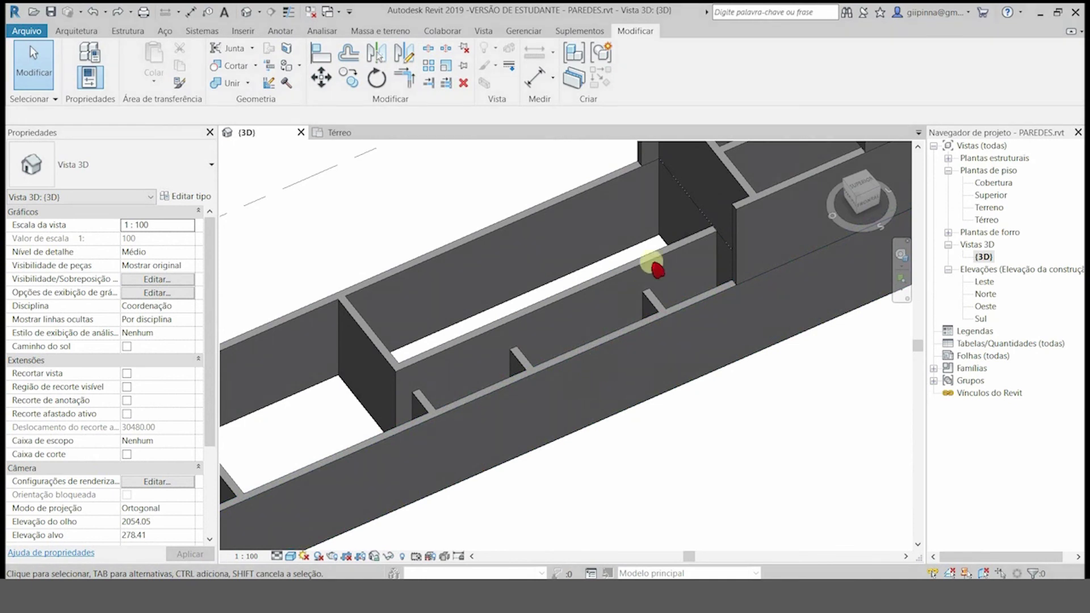
click(603, 290)
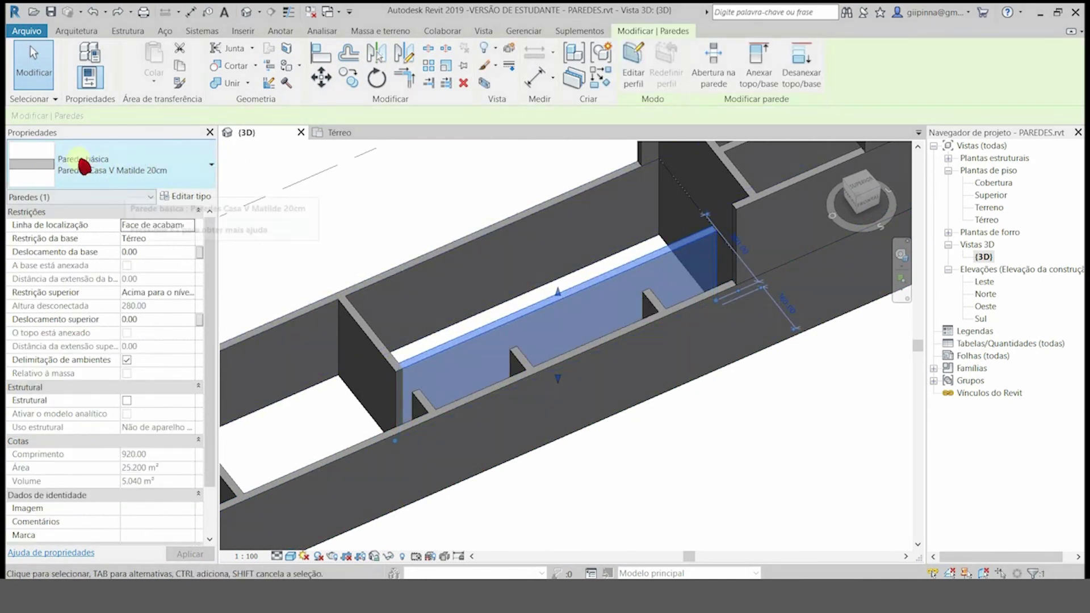
click(213, 166)
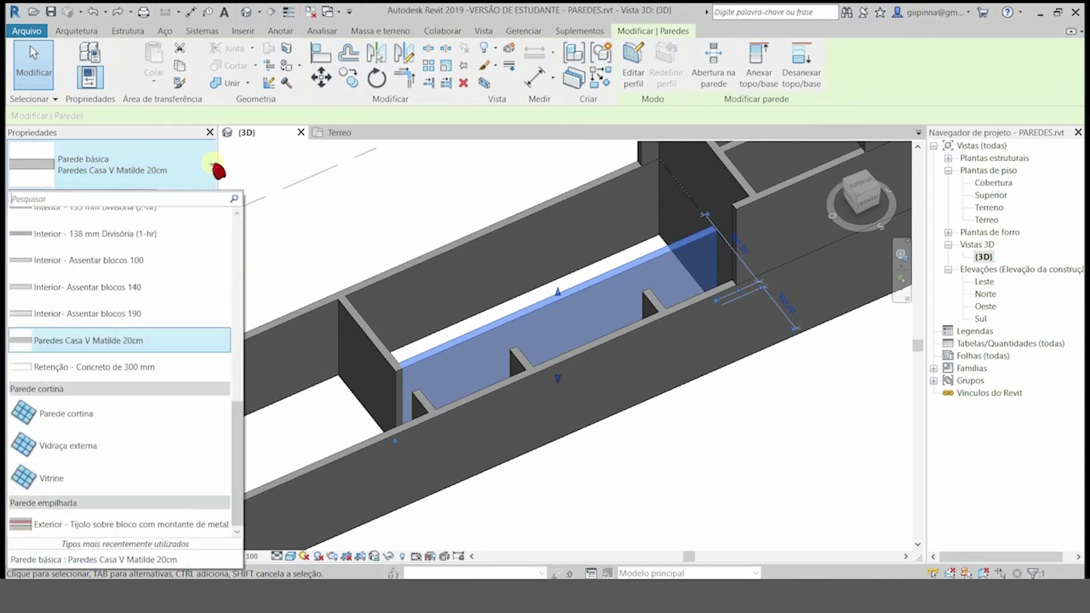
drag(236, 433, 273, 440)
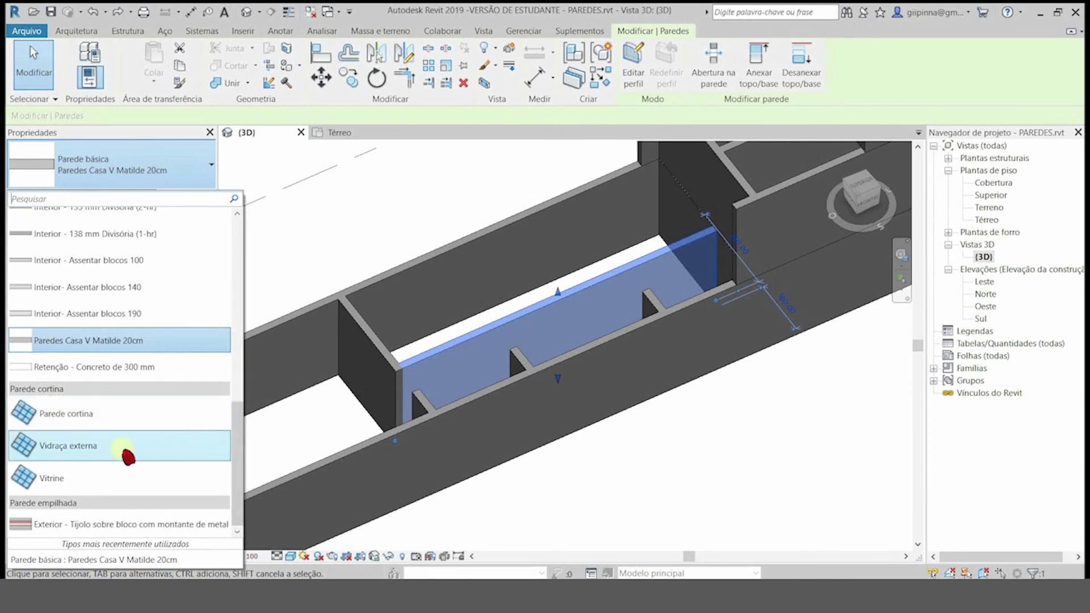
click(64, 419)
Duplicate the curtain wall type as Parede cortina principal Vila Matilde
click(195, 197)
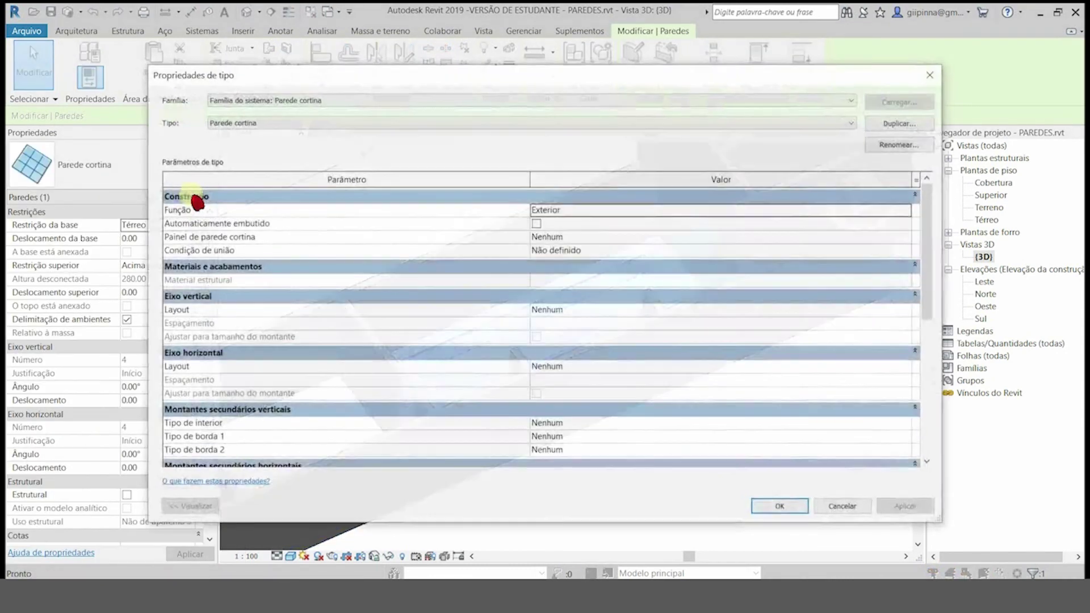
click(897, 125)
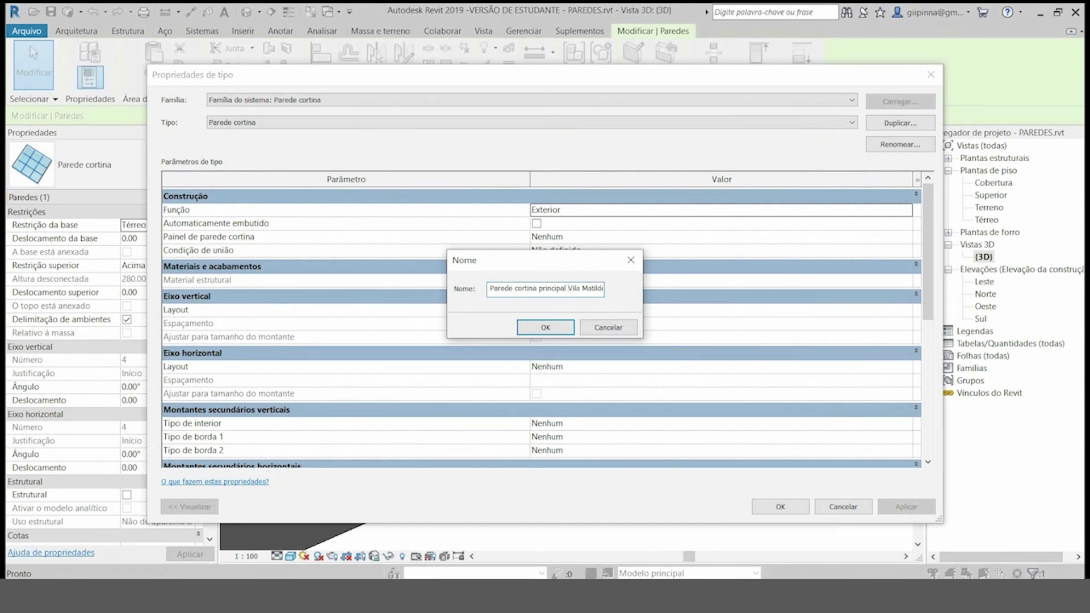
key(Return)
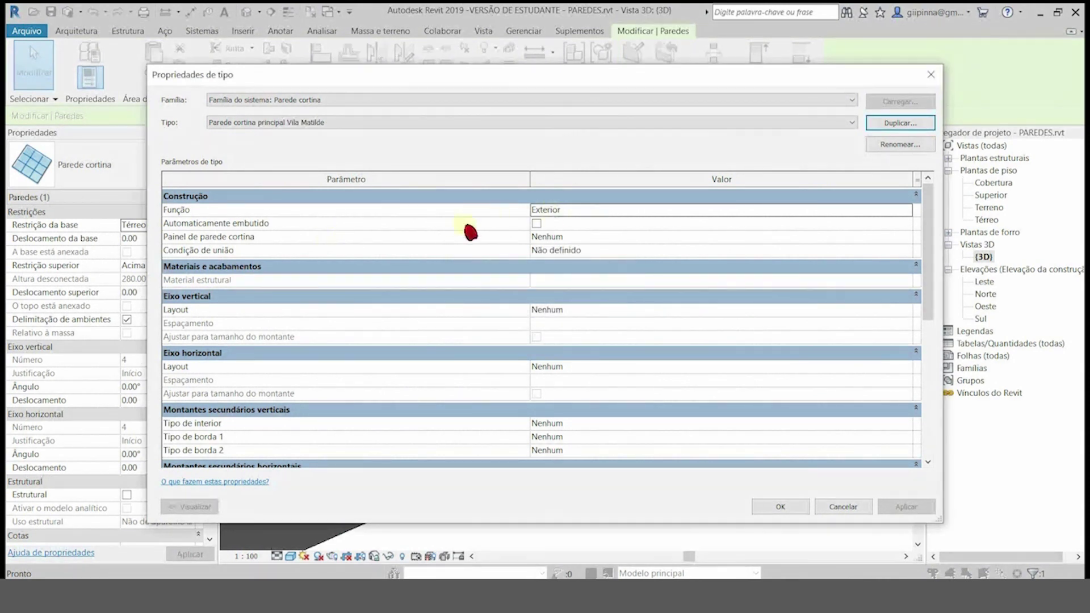
Set the vertical grid (Eixo vertical) layout of the new curtain wall type to Número fixo
click(583, 310)
click(906, 310)
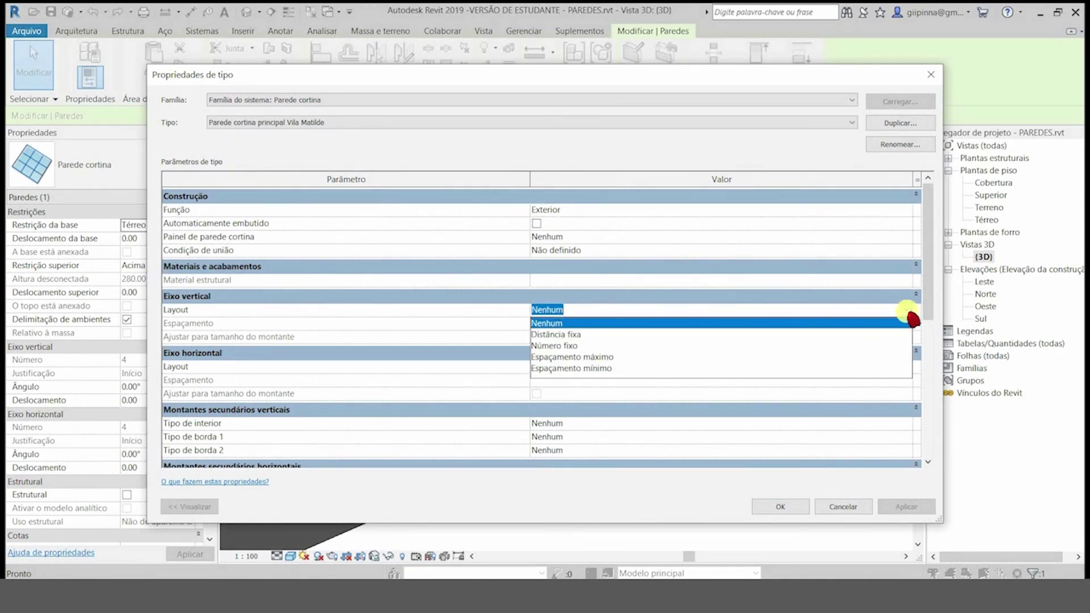
click(575, 347)
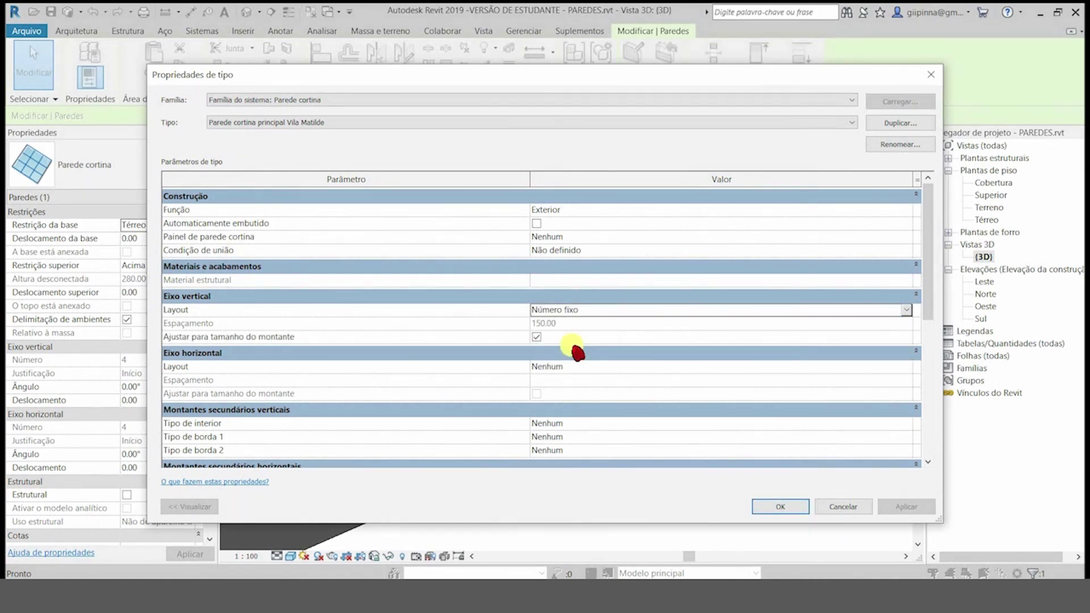
scroll(576, 352, down, 1)
scroll(544, 368, up, 1)
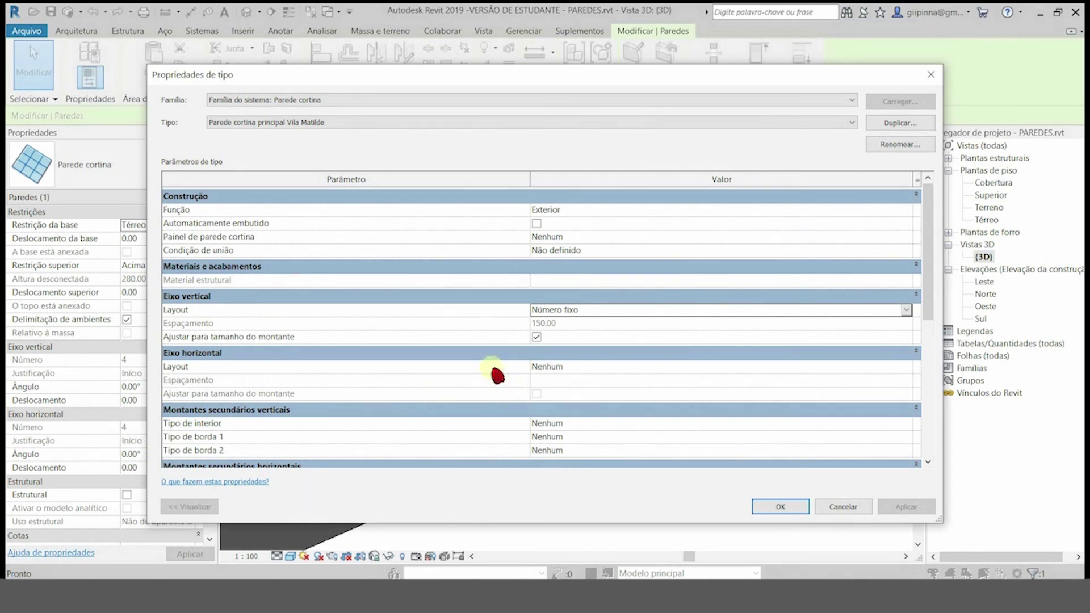
Set the interior, border 1 and border 2 types of the vertical mullions to Montante retangular : 50 x 150mm
scroll(498, 375, down, 1)
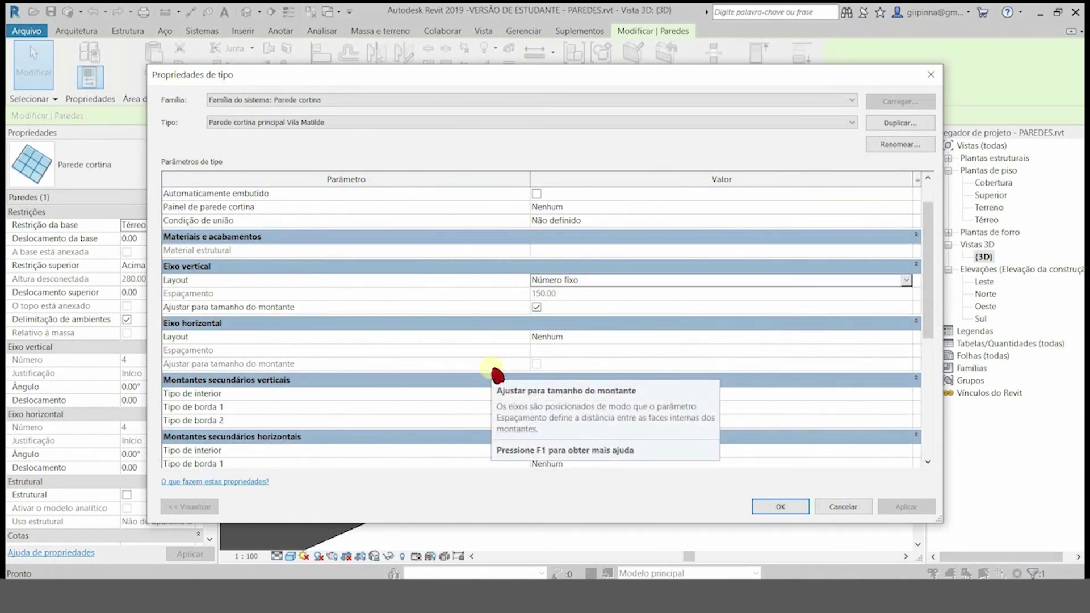
click(911, 395)
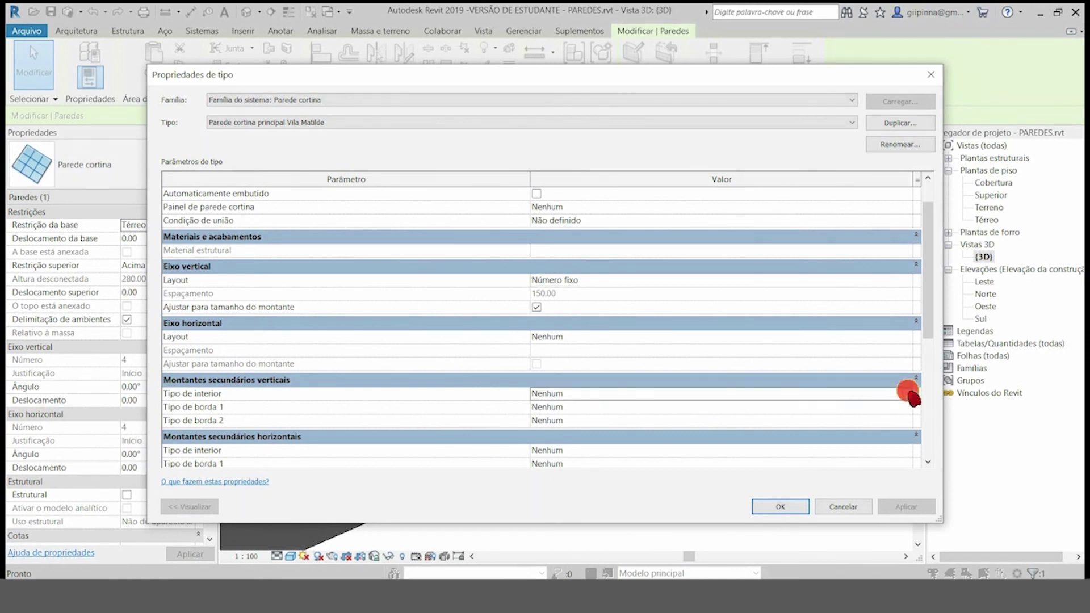
click(909, 394)
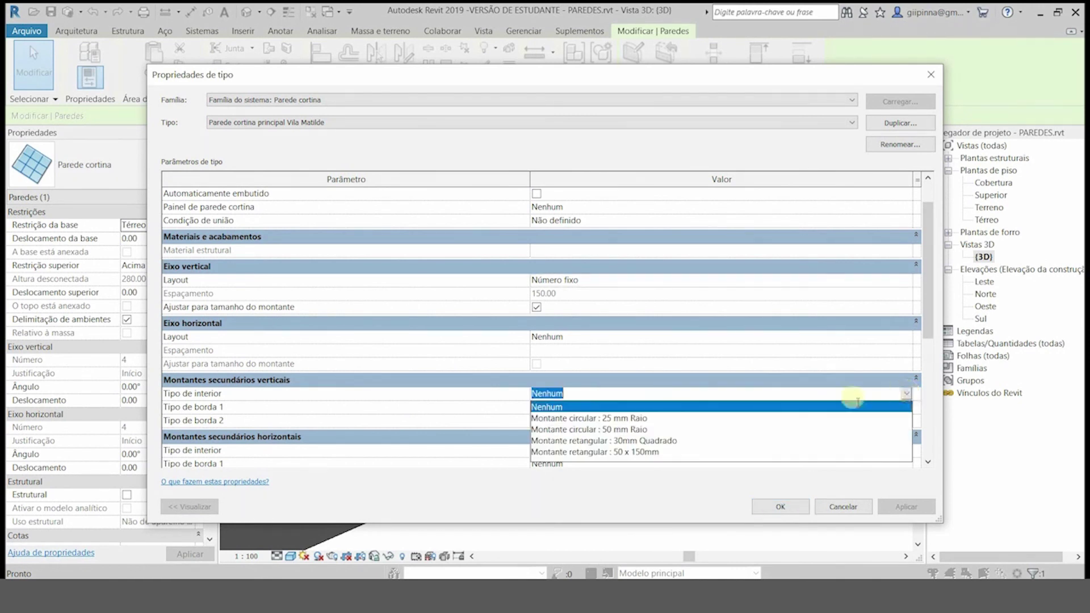
click(653, 453)
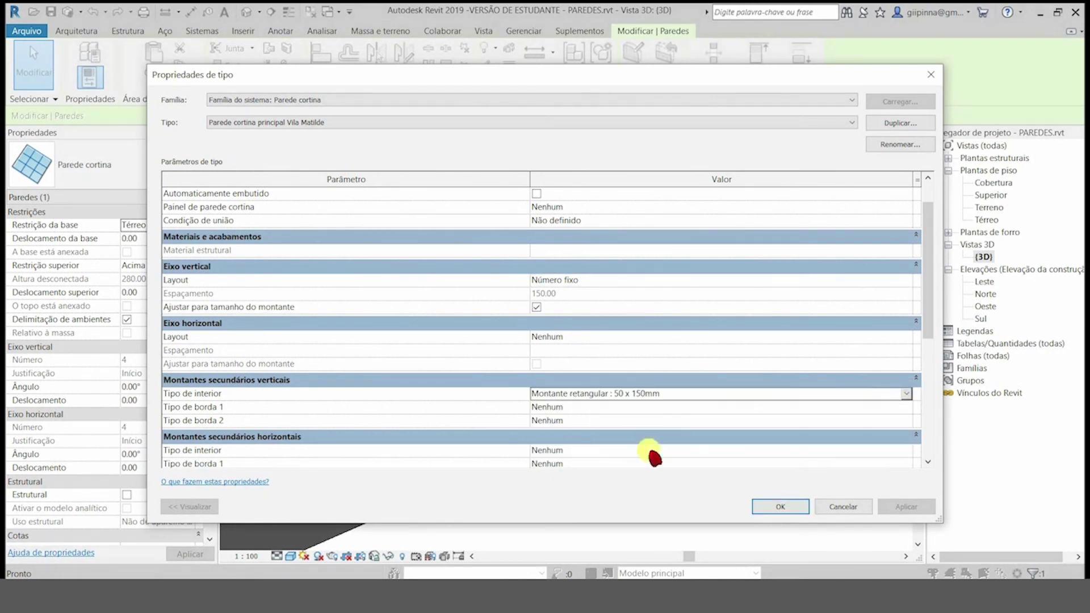
click(909, 409)
scroll(744, 456, down, 1)
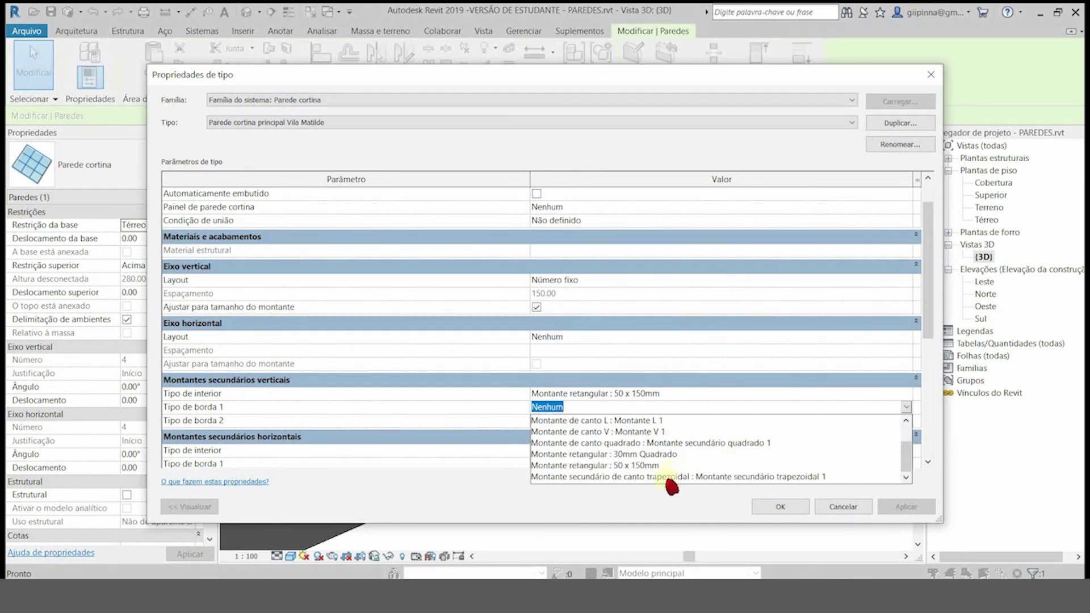
click(653, 466)
click(906, 420)
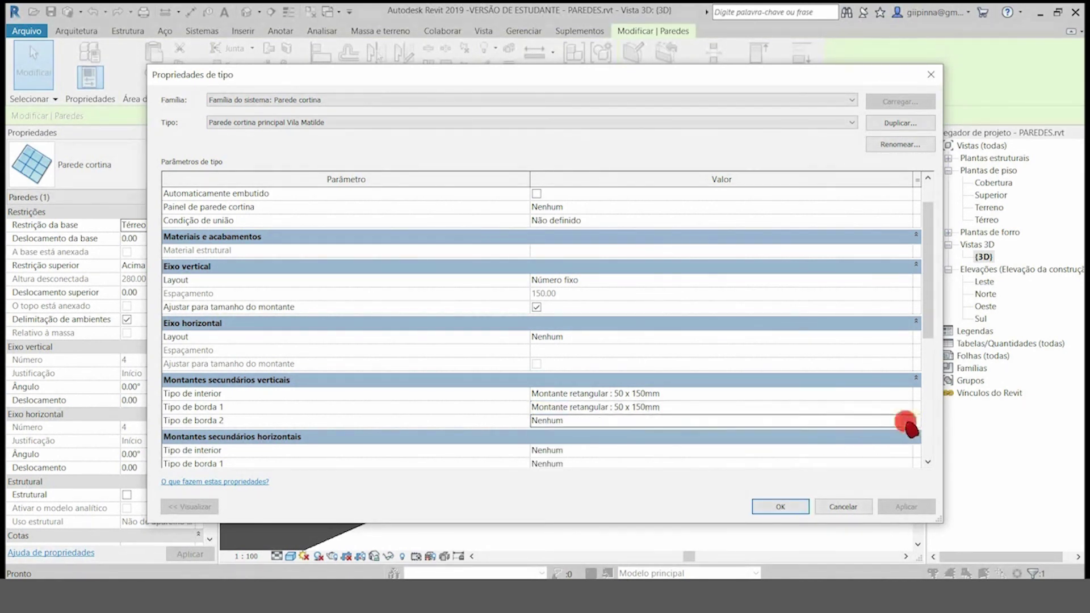
click(907, 420)
scroll(651, 472, down, 1)
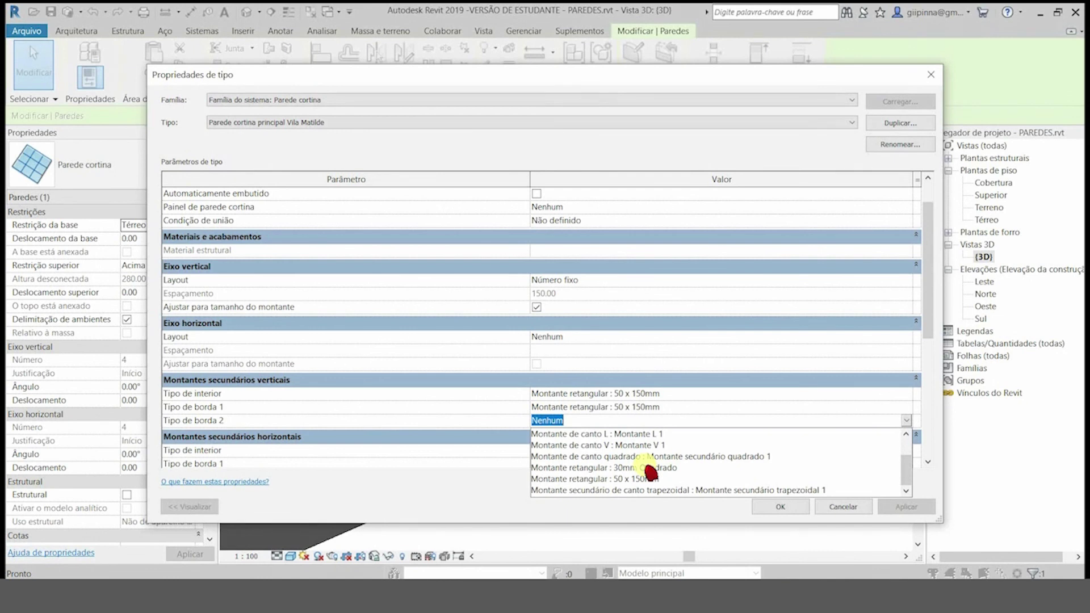
click(658, 479)
Set border types 1 and 2 of the horizontal mullions to Montante retangular : 50 x 150mm and apply the type settings
drag(928, 339, 928, 390)
click(908, 337)
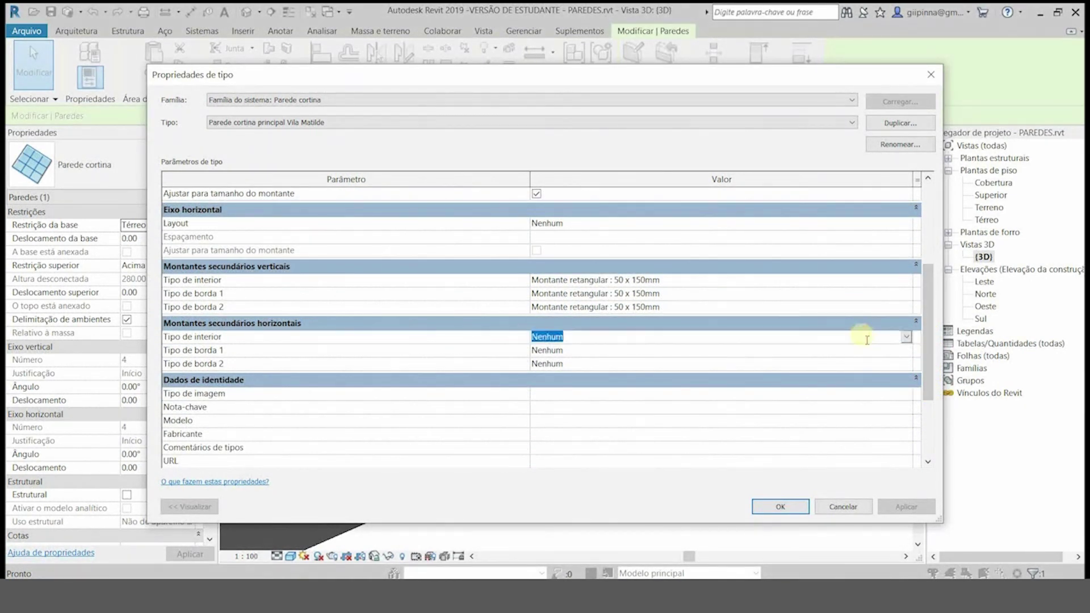
click(909, 337)
click(909, 337)
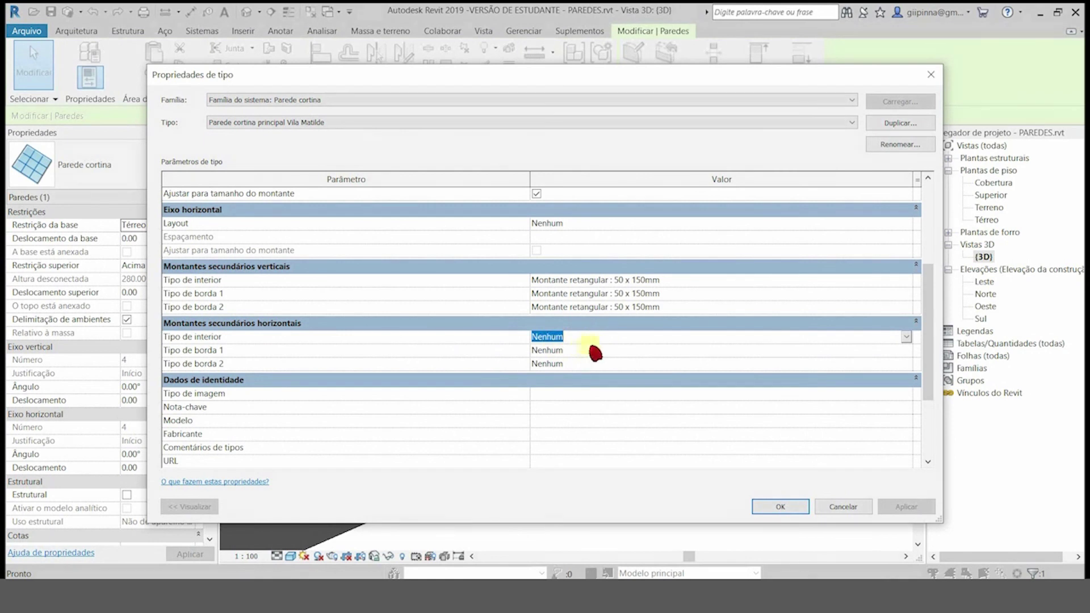
click(907, 353)
click(907, 352)
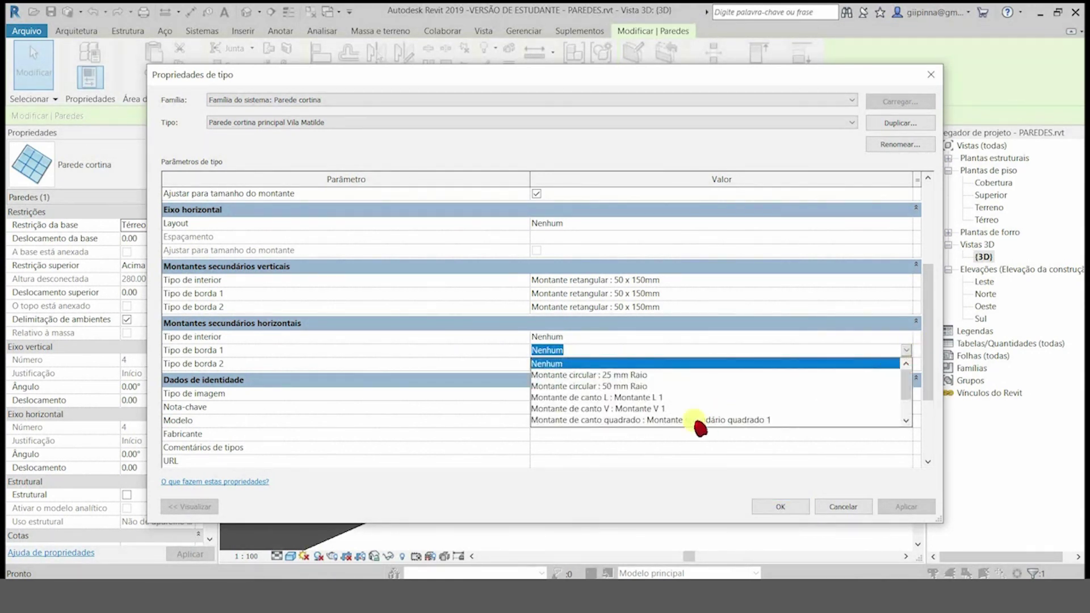
scroll(698, 425, down, 3)
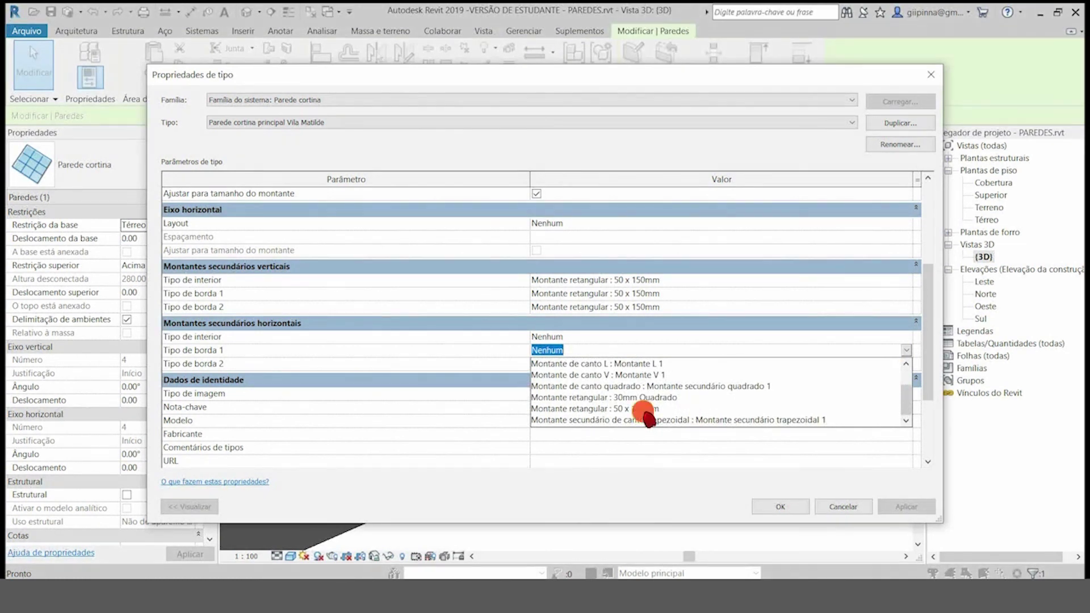
click(644, 409)
click(907, 364)
click(907, 363)
scroll(696, 431, down, 3)
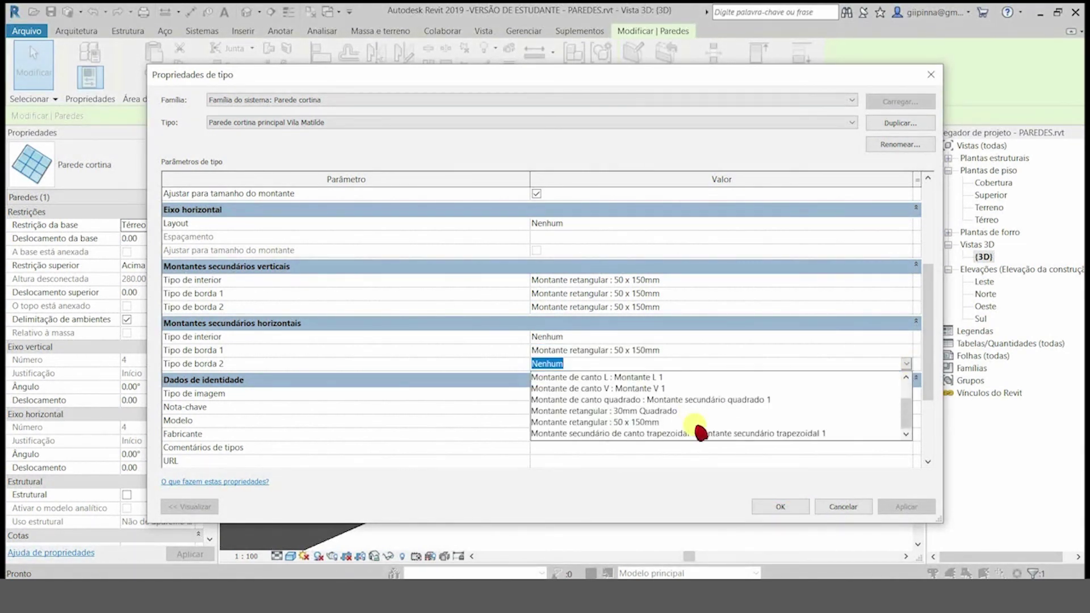
click(651, 423)
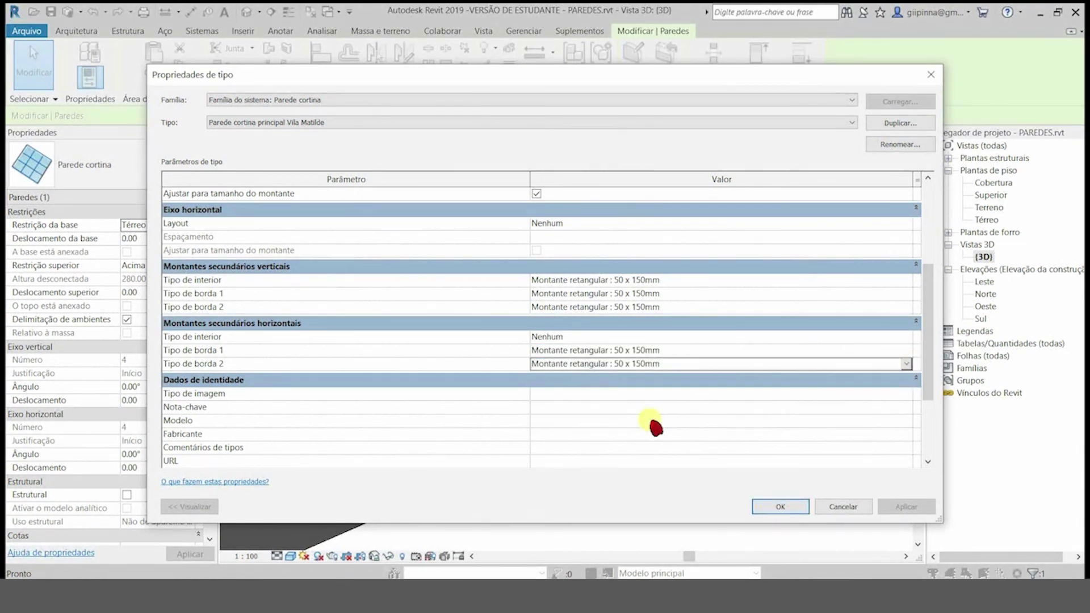
click(775, 507)
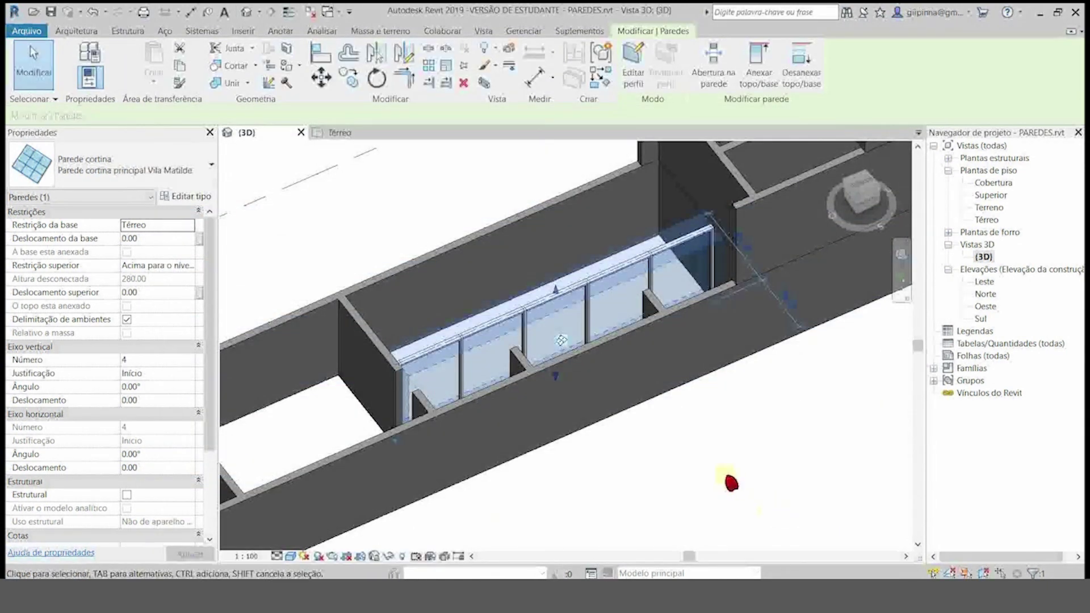
Set the vertical grid (Eixo vertical) number of the curtain wall to 5
click(723, 479)
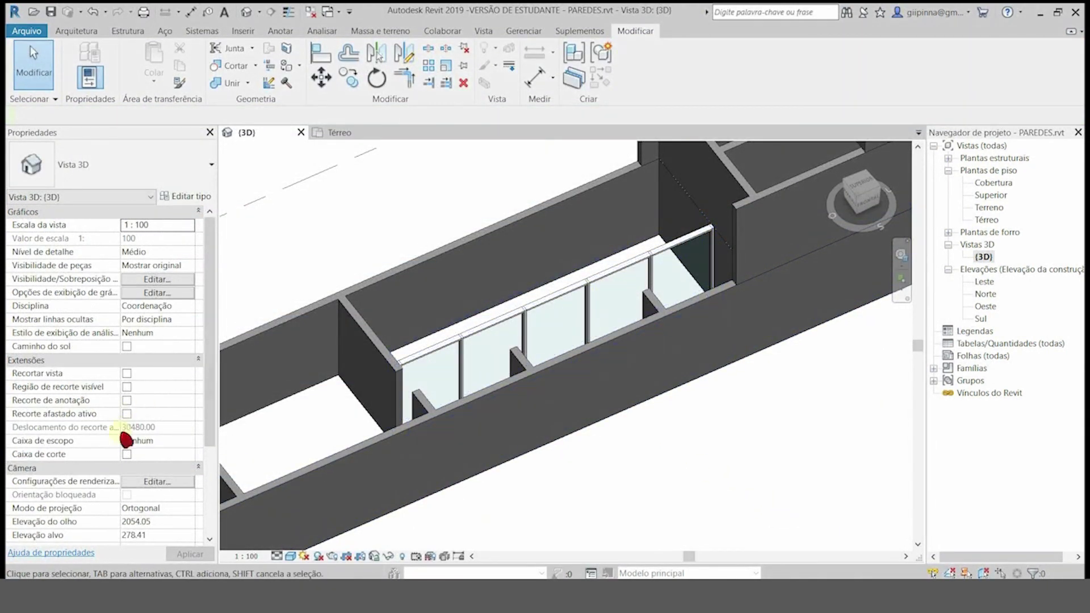
click(138, 361)
click(141, 465)
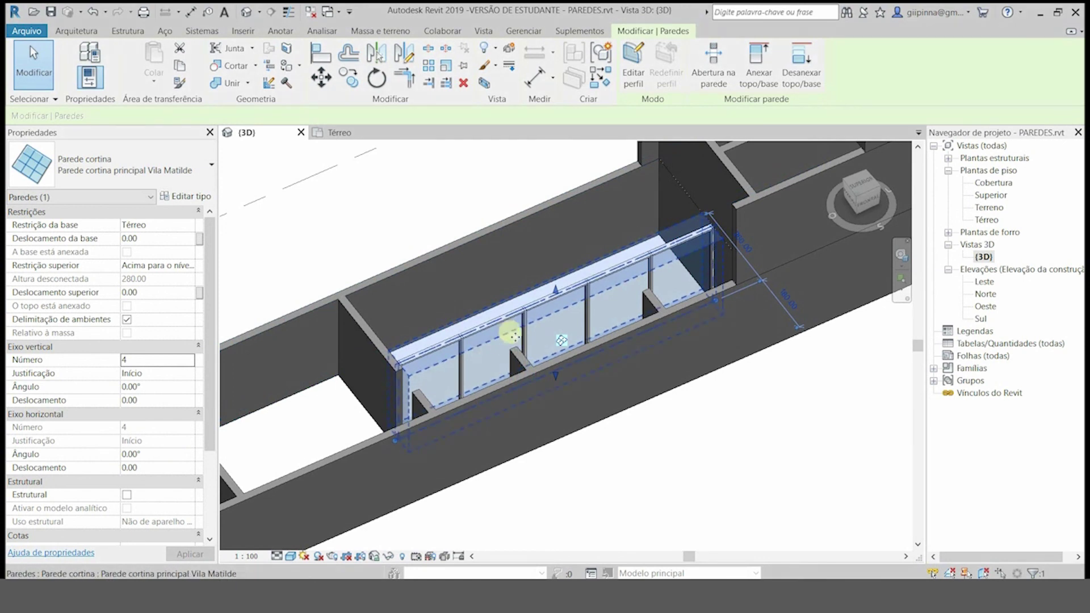
click(577, 482)
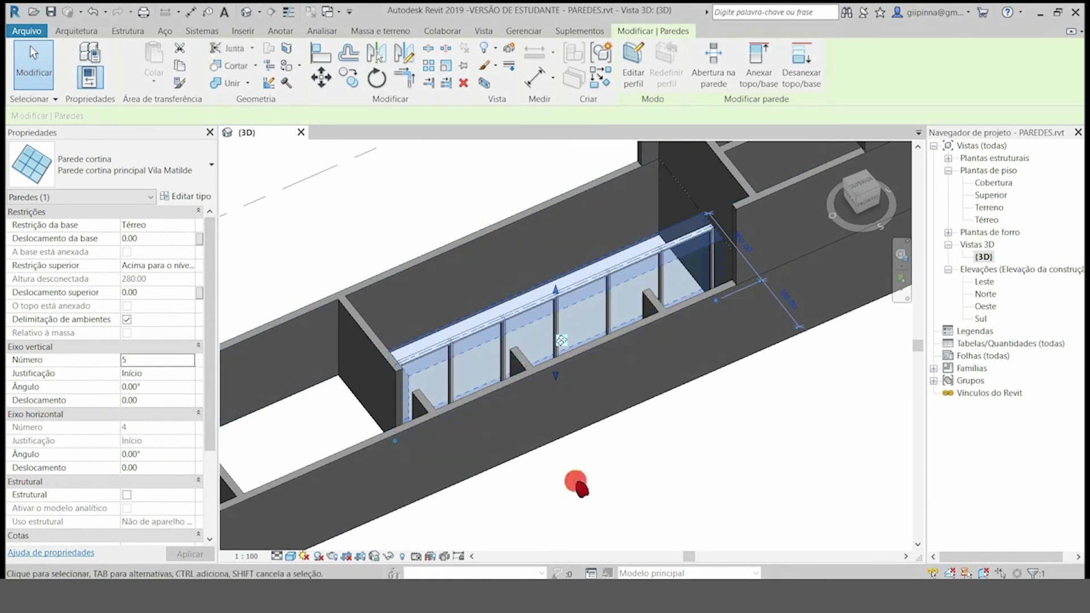
Examine the curtain wall's mullions and glass panels up close and from the opposite side in the 3D view
shift+middle_drag(372, 364, 637, 214)
scroll(644, 214, down, 3)
scroll(467, 346, up, 3)
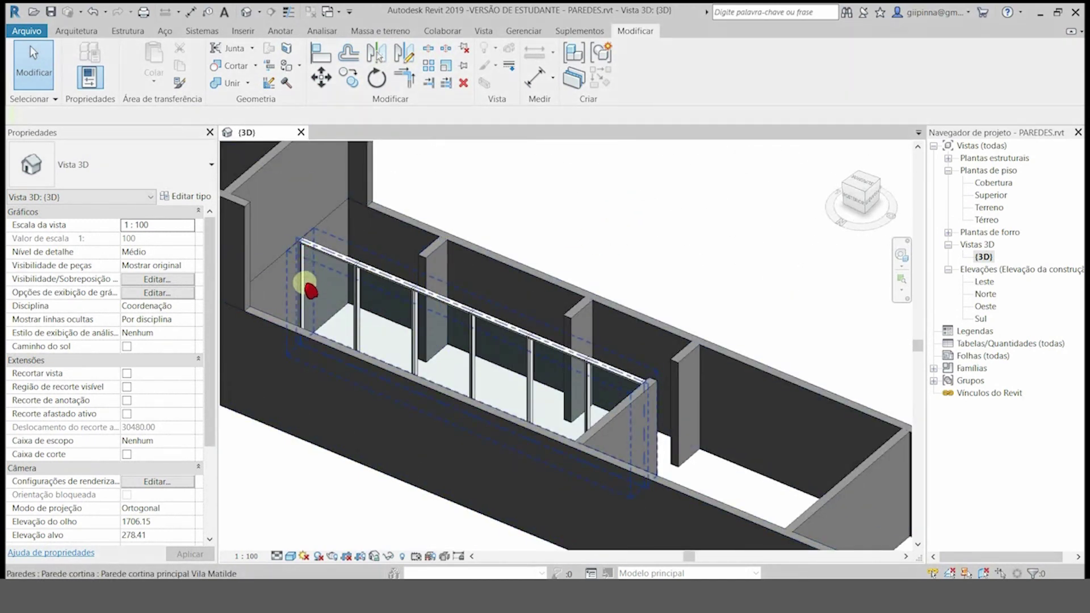
scroll(301, 281, up, 5)
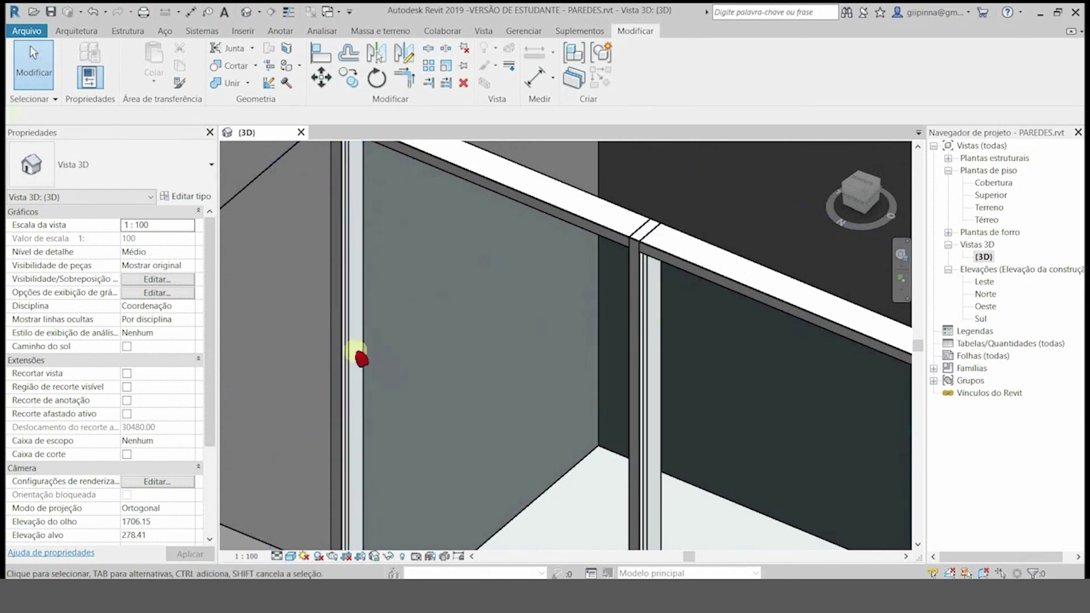
scroll(362, 359, down, 4)
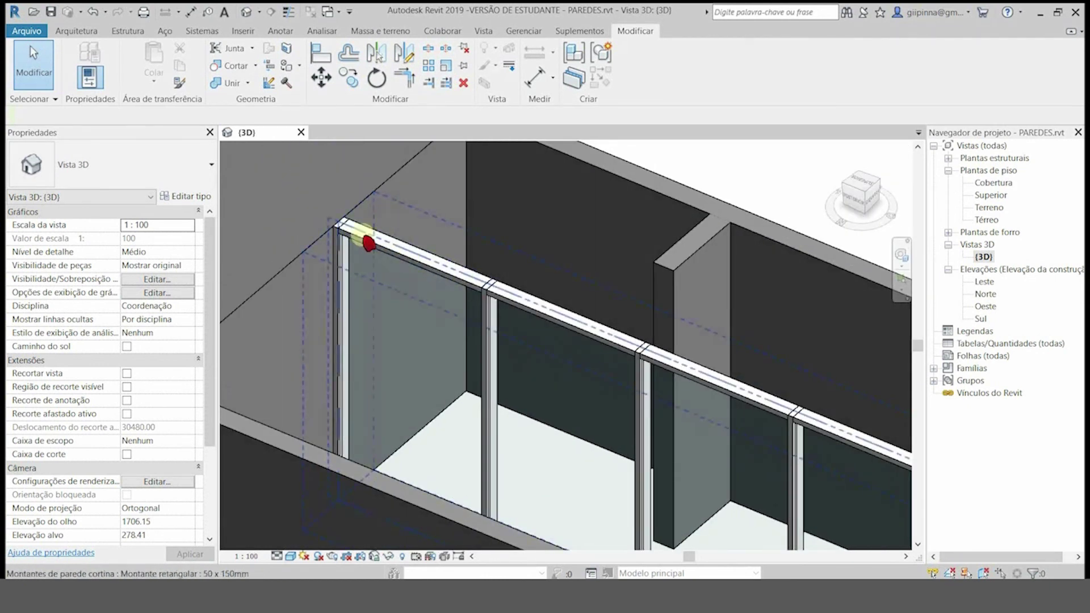
scroll(443, 309, down, 4)
shift+middle_drag(564, 431, 611, 317)
scroll(565, 407, up, 5)
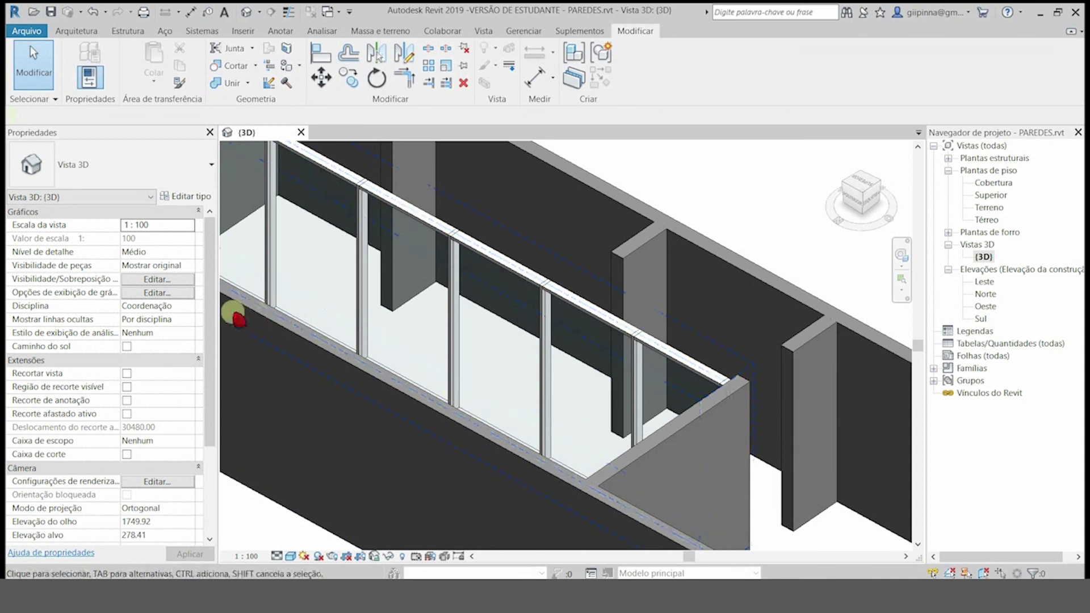
scroll(319, 312, down, 4)
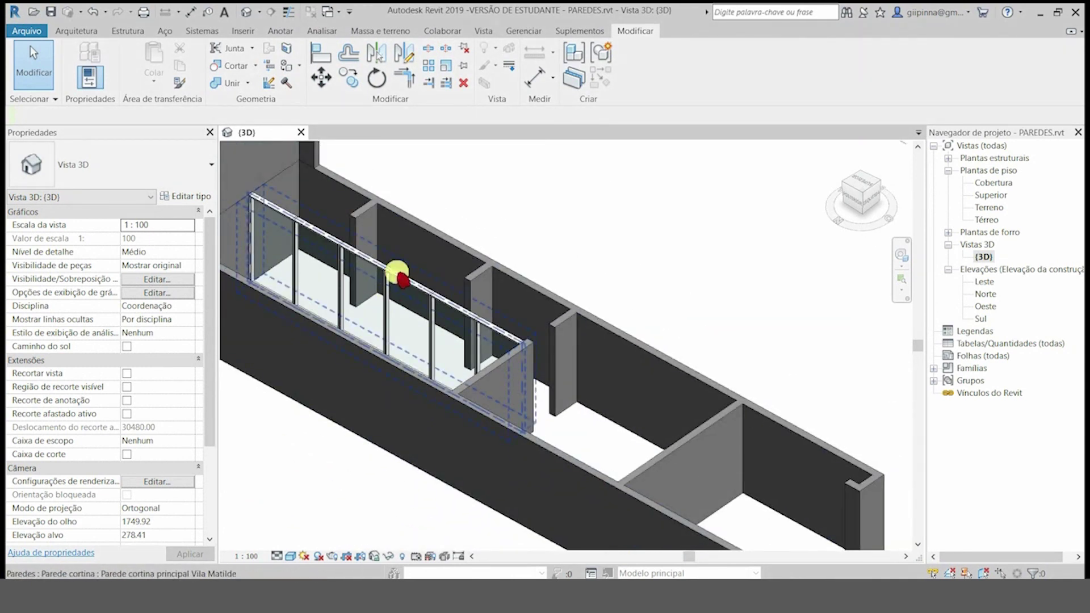
Set the interior, border 1 and border 2 types of the curtain wall's vertical mullions to Montante retangular : 30mm Quadrado
click(400, 277)
click(193, 197)
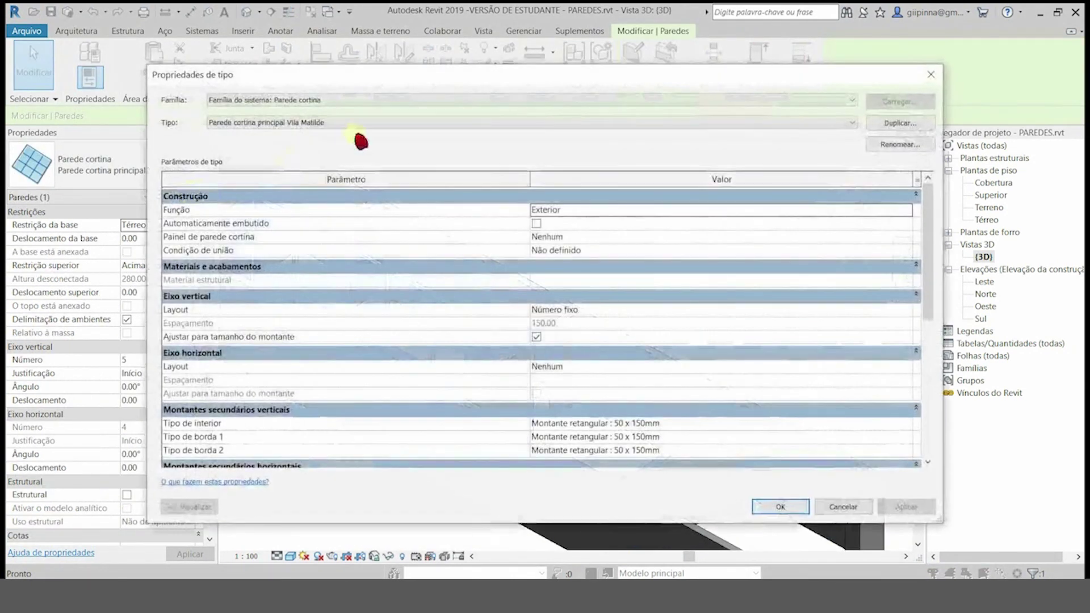
scroll(662, 364, down, 2)
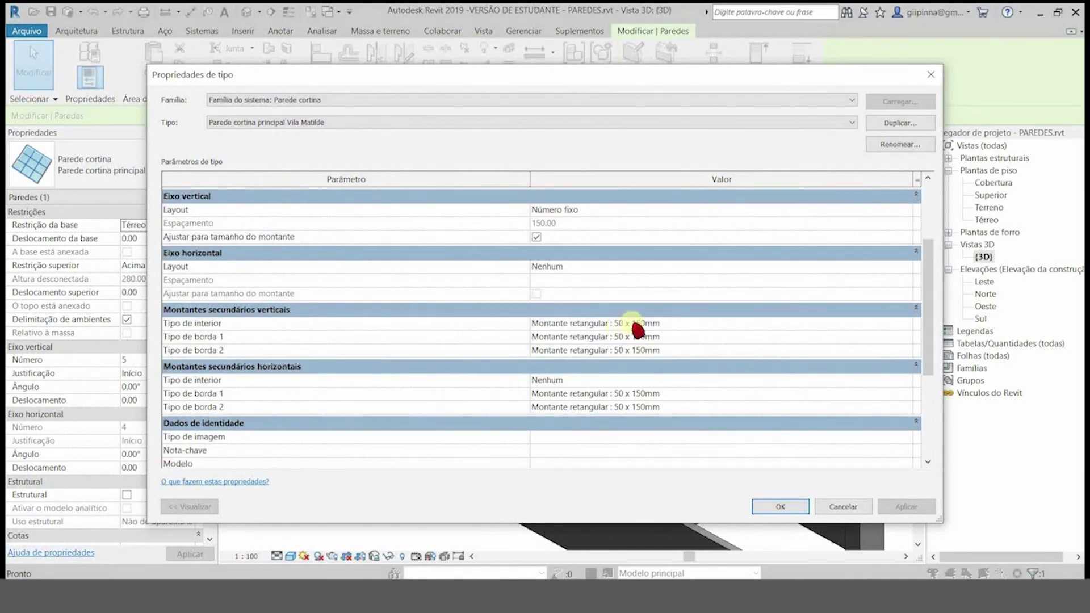
click(908, 324)
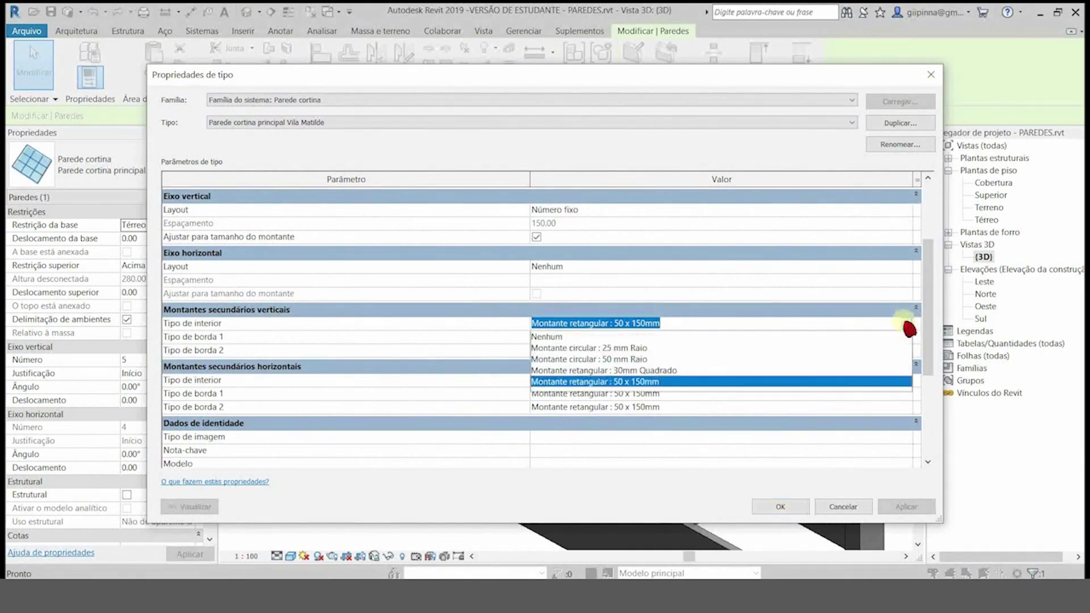
click(776, 371)
click(908, 338)
click(659, 384)
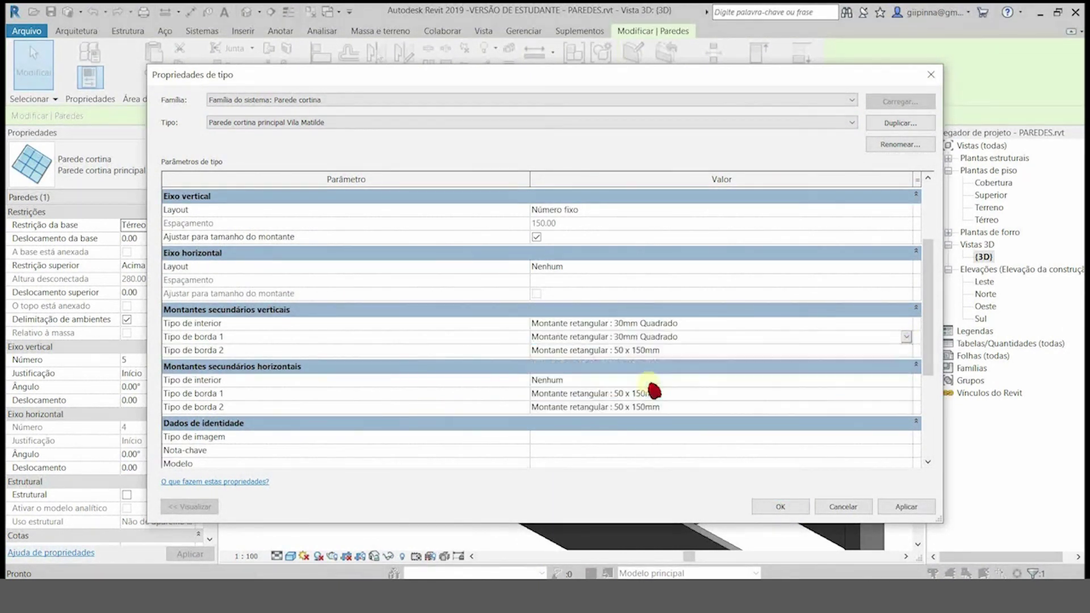
click(907, 351)
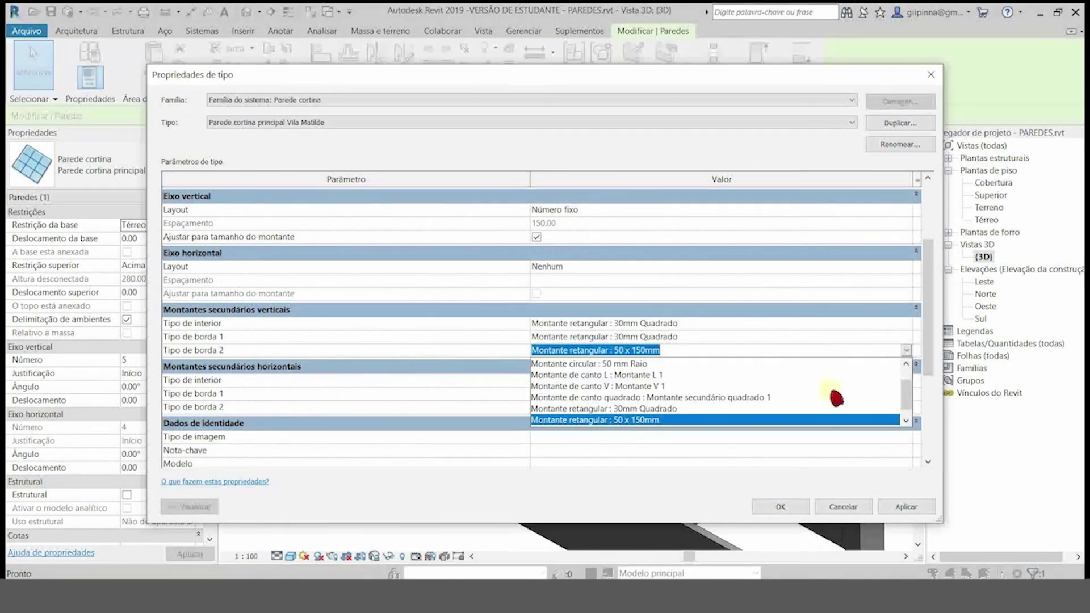
click(679, 409)
Set border types 1 and 2 of the horizontal mullions to Montante retangular : 30mm Quadrado, apply the type and check the wall in 3D
click(908, 395)
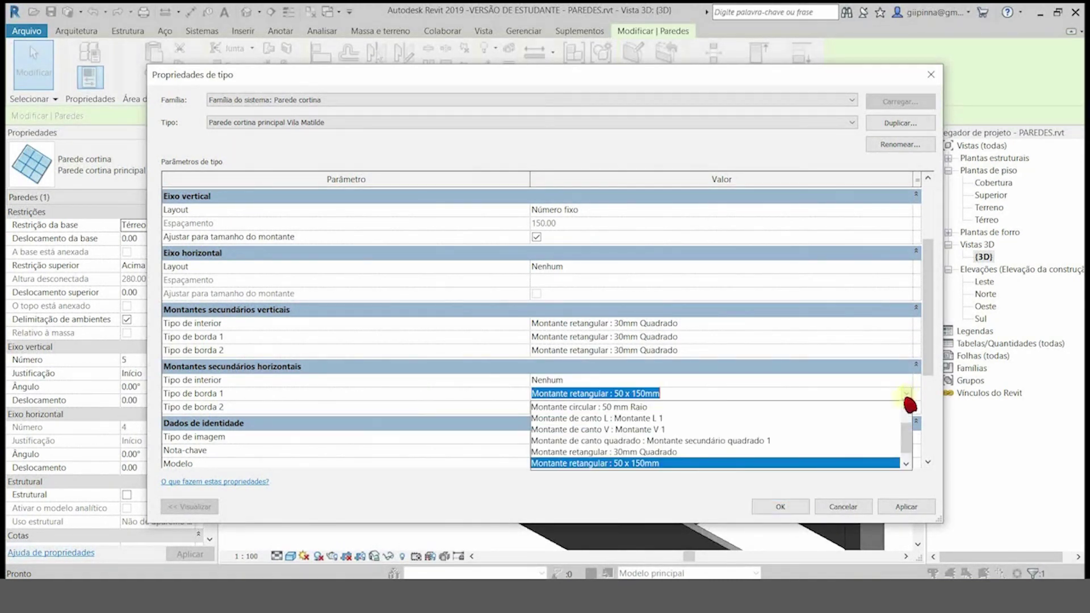
click(676, 452)
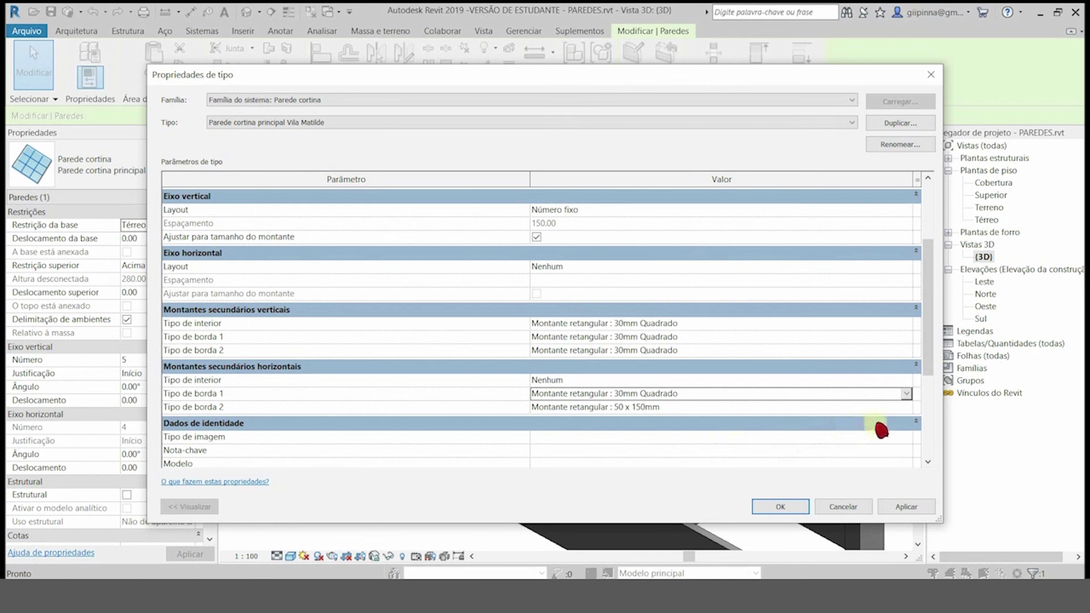
click(909, 408)
click(651, 466)
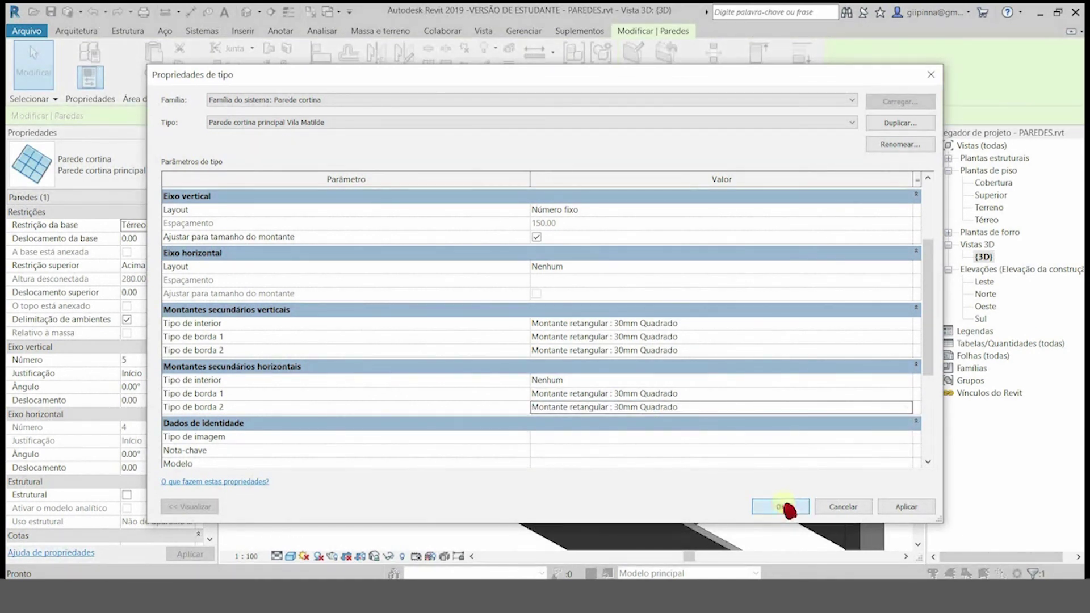
click(786, 507)
key(Escape)
scroll(398, 256, up, 3)
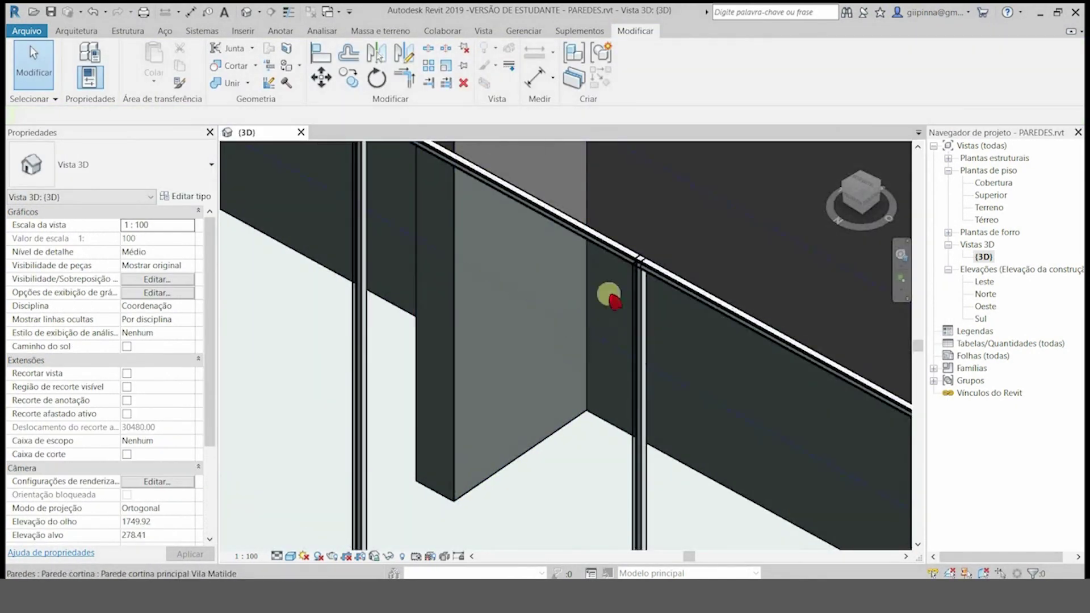
scroll(479, 370, down, 6)
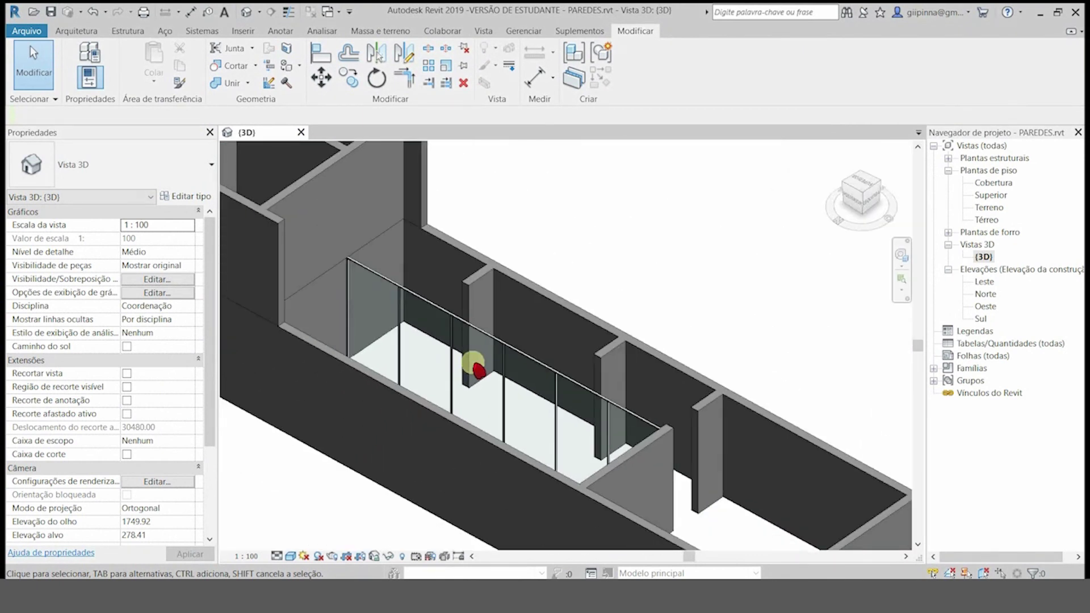
scroll(607, 507, down, 3)
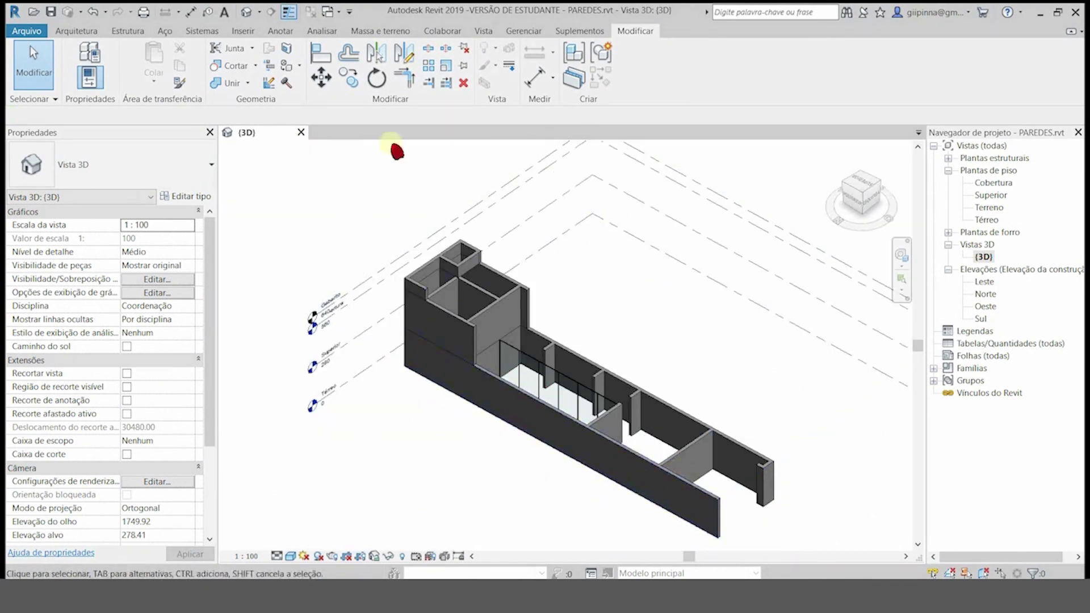